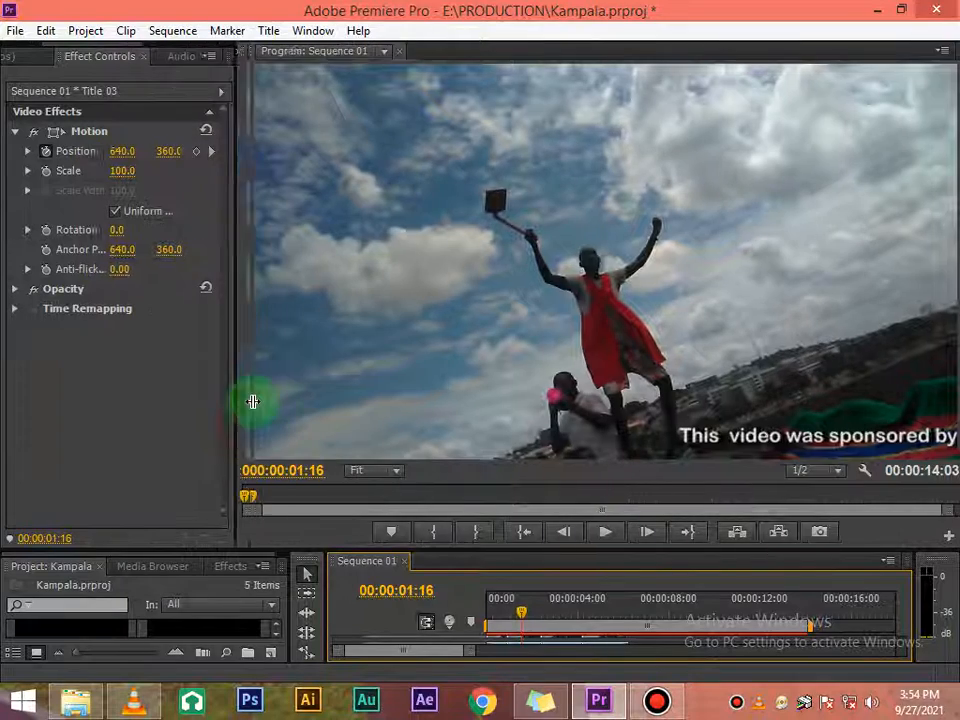
Step: Enlarge the timeline area to show the video and audio tracks, and move the playhead to 00:00:05:02
{"action": "left_click_drag", "start_coordinate": [314, 549], "coordinate": [315, 480]}
{"action": "left_click_drag", "start_coordinate": [519, 542], "coordinate": [603, 572]}
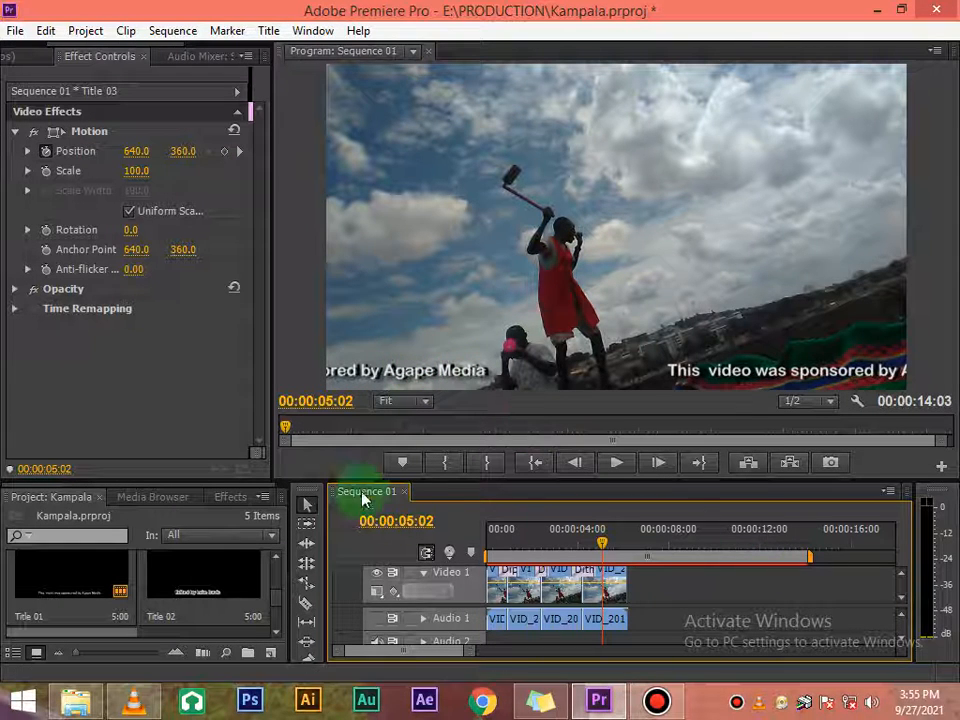
{"action": "left_click_drag", "start_coordinate": [300, 482], "coordinate": [324, 374]}
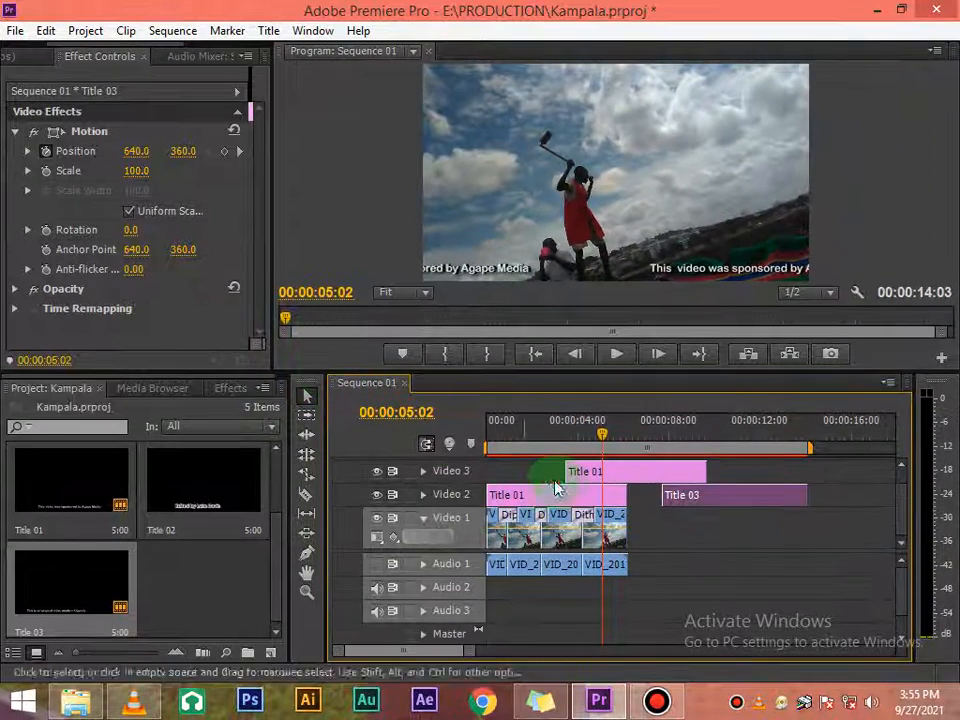
Step: Create a default still title and draw a rectangle about 1210 wide and 46 high over the scrolling text
{"action": "left_click", "coordinate": [268, 30]}
{"action": "mouse_move", "coordinate": [330, 52]}
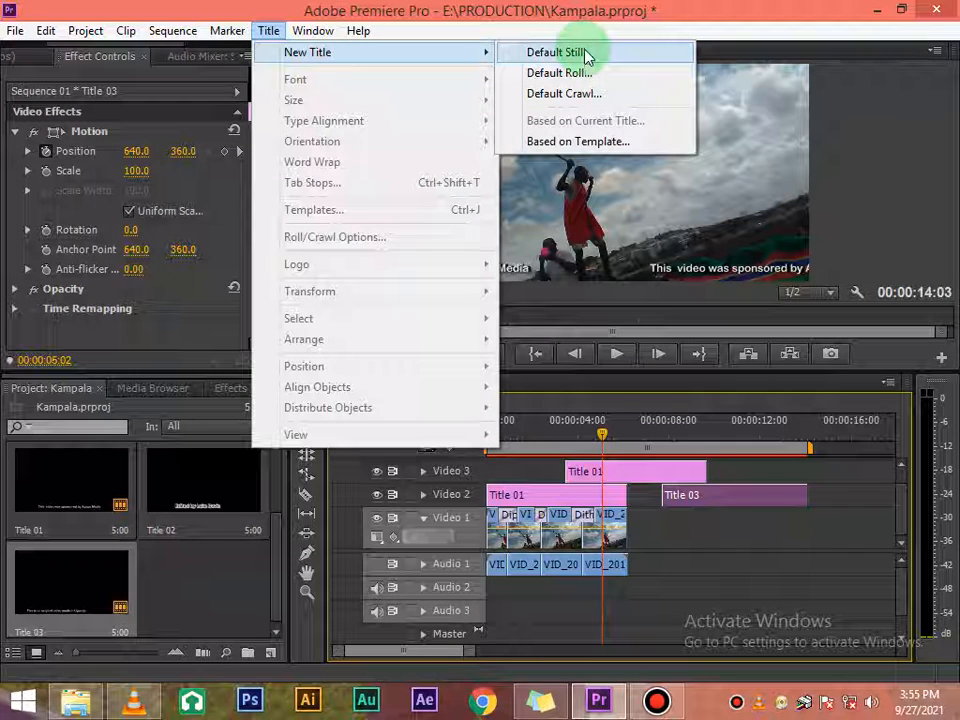
{"action": "left_click", "coordinate": [580, 53]}
{"action": "left_click", "coordinate": [510, 438]}
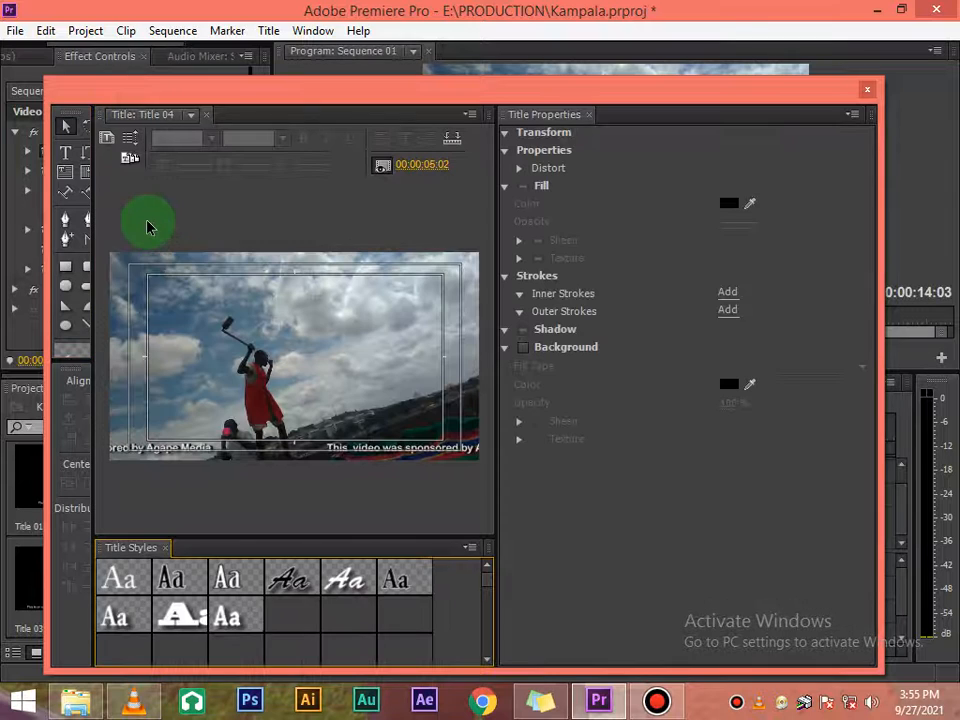
{"action": "left_click", "coordinate": [70, 266]}
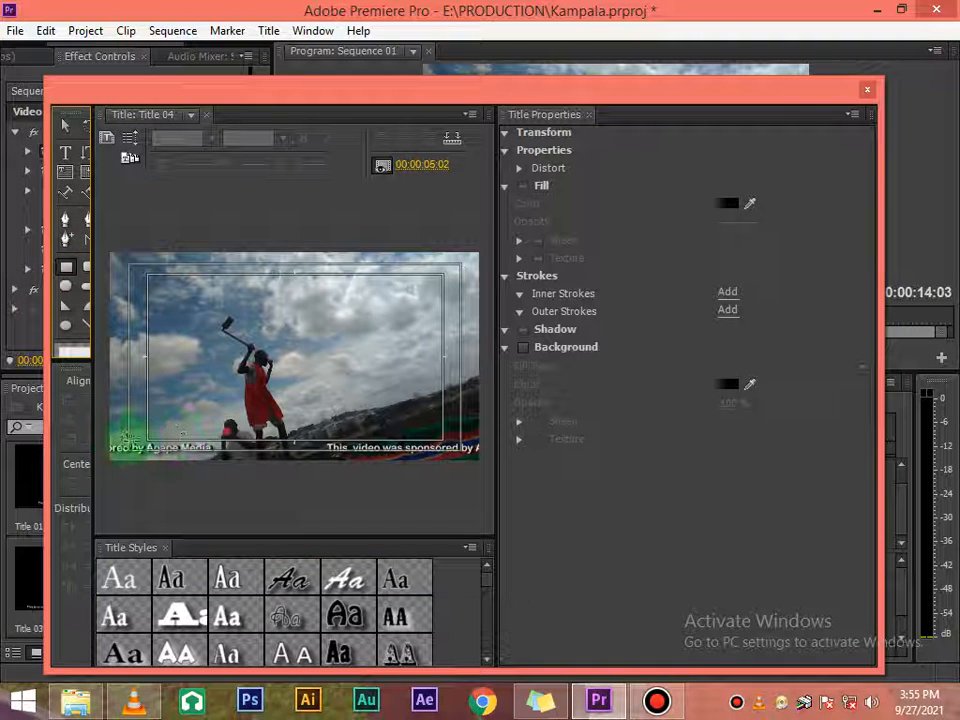
{"action": "mouse_move", "coordinate": [131, 441]}
{"action": "left_mouse_down"}
{"action": "mouse_move", "coordinate": [343, 458]}
{"action": "mouse_move", "coordinate": [479, 454]}
{"action": "left_mouse_up"}
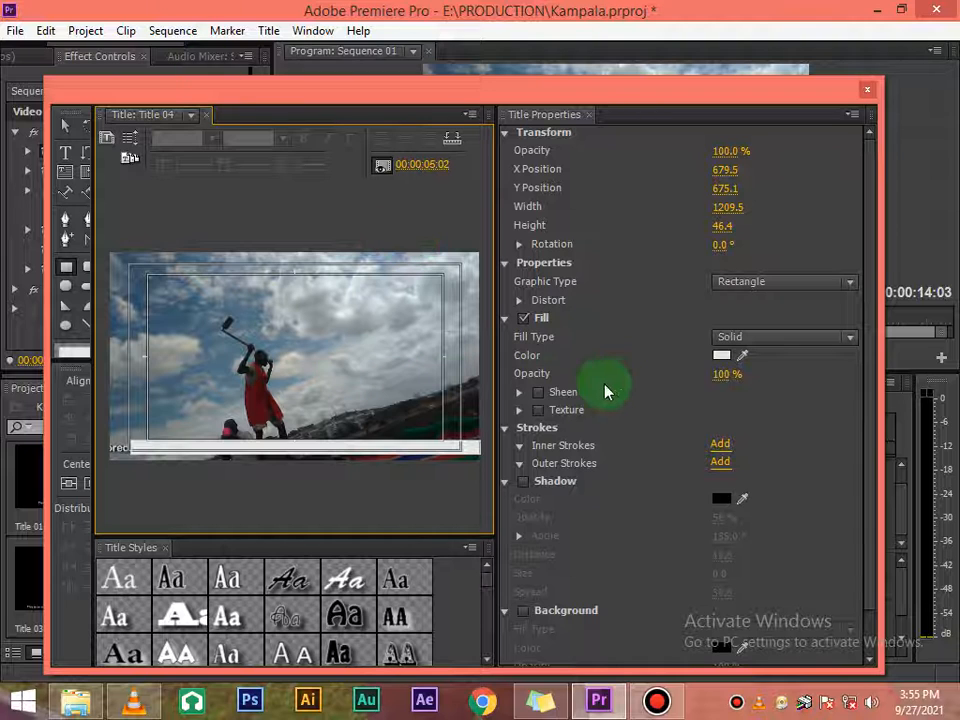
Step: Fill the rectangle with a near-black blue and close the title
{"action": "left_click", "coordinate": [721, 355]}
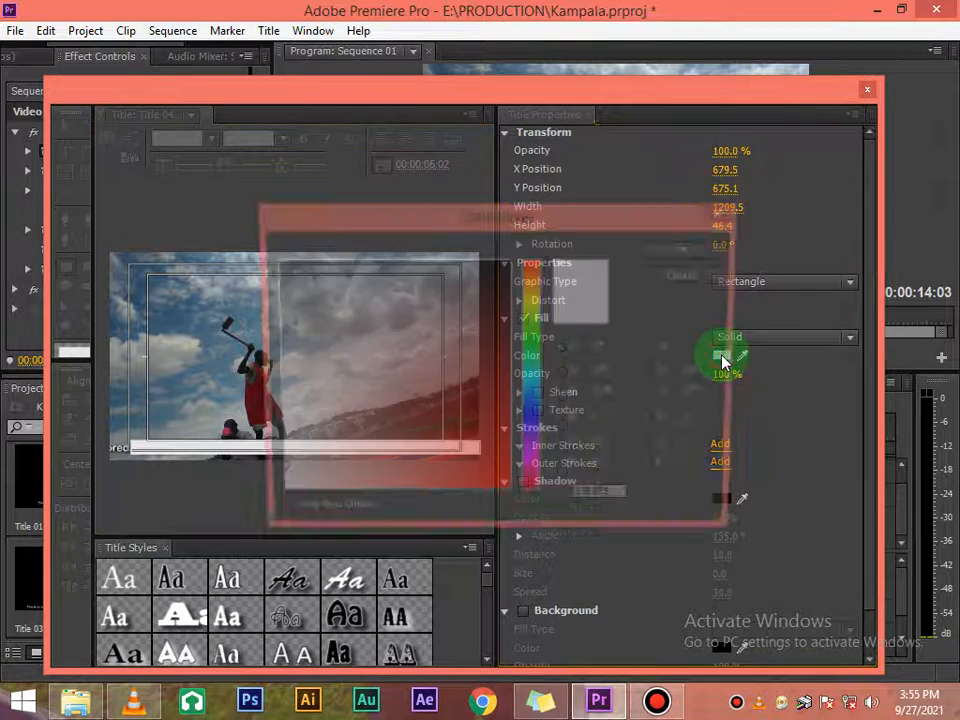
{"action": "left_click_drag", "start_coordinate": [535, 340], "coordinate": [536, 425]}
{"action": "left_click", "coordinate": [482, 312]}
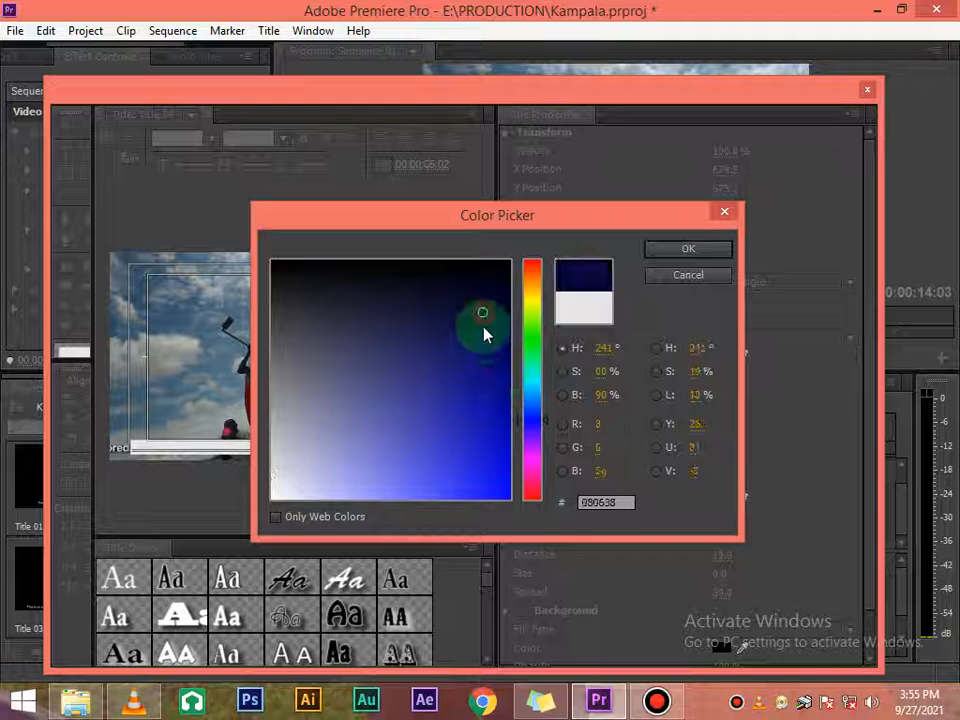
{"action": "left_click_drag", "start_coordinate": [483, 344], "coordinate": [499, 264]}
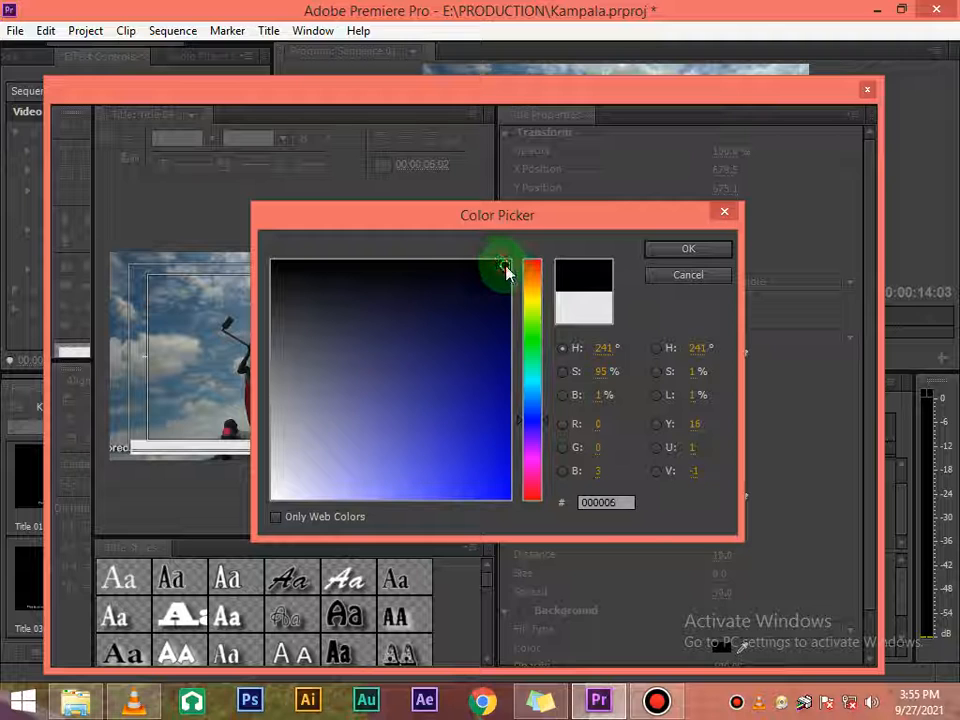
{"action": "left_click", "coordinate": [686, 250]}
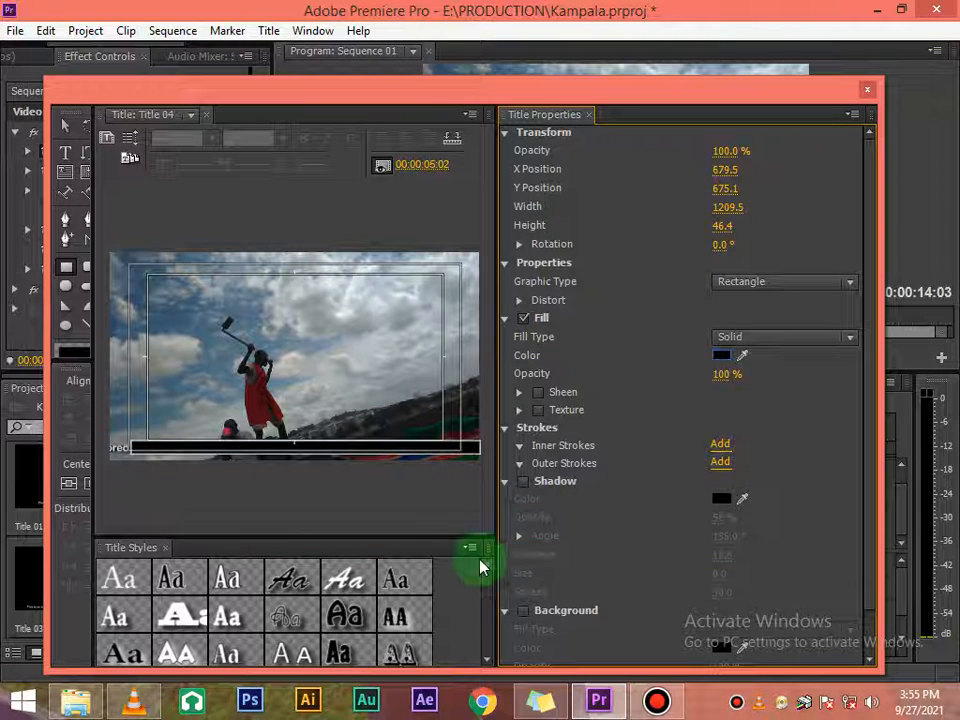
{"action": "left_click", "coordinate": [867, 89]}
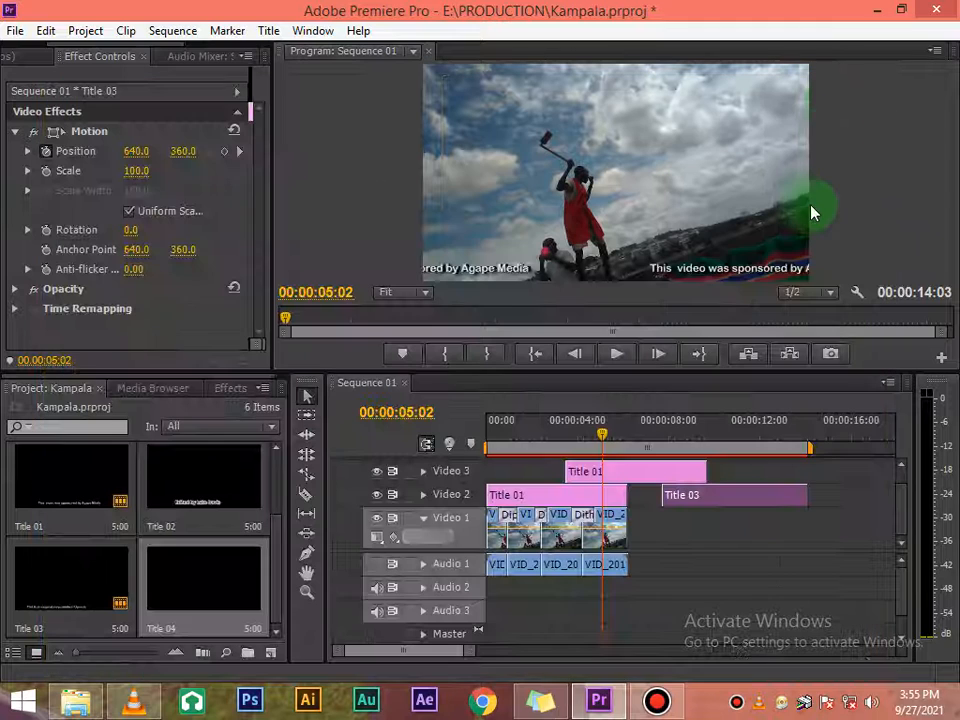
Step: Select the existing title clips in the sequence and move them up one track to free Video 2
{"action": "left_click", "coordinate": [205, 595]}
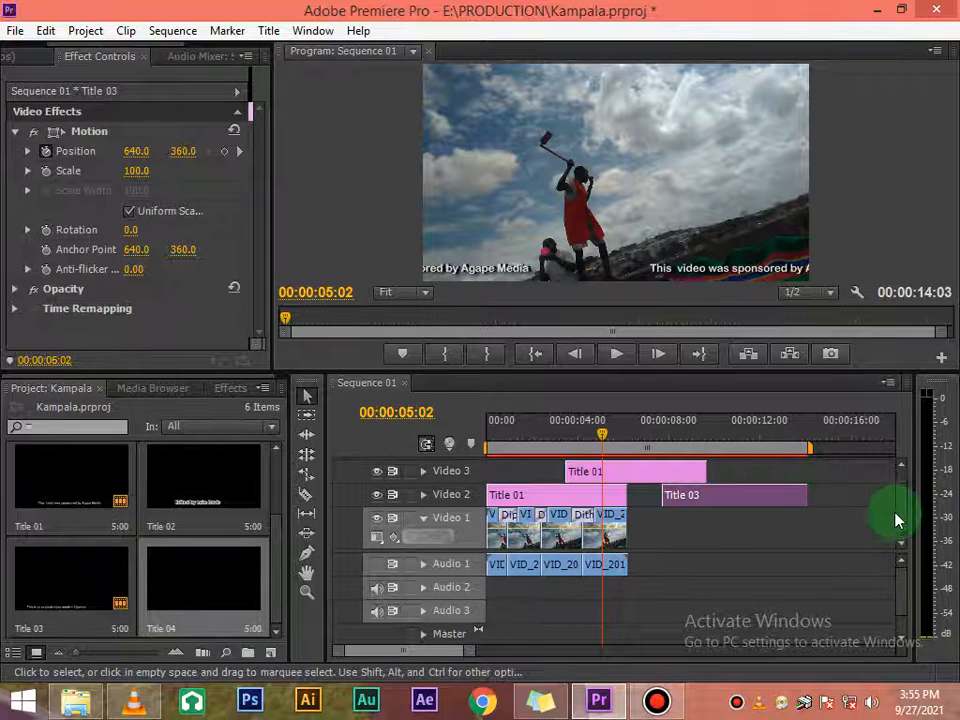
{"action": "left_click_drag", "start_coordinate": [902, 514], "coordinate": [903, 500]}
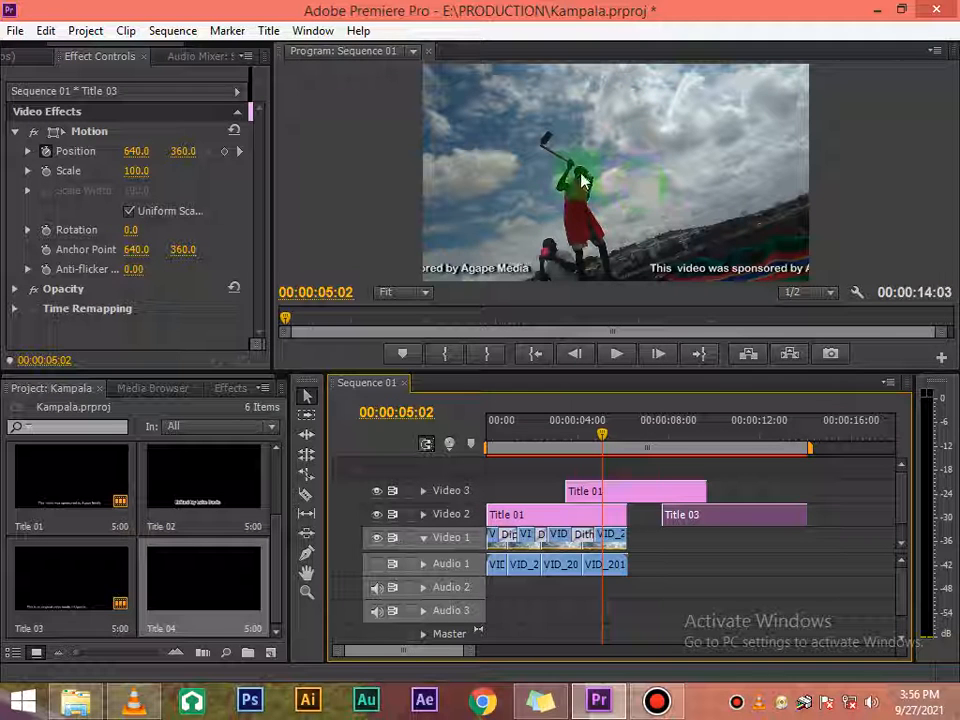
{"action": "left_click_drag", "start_coordinate": [800, 512], "coordinate": [697, 502]}
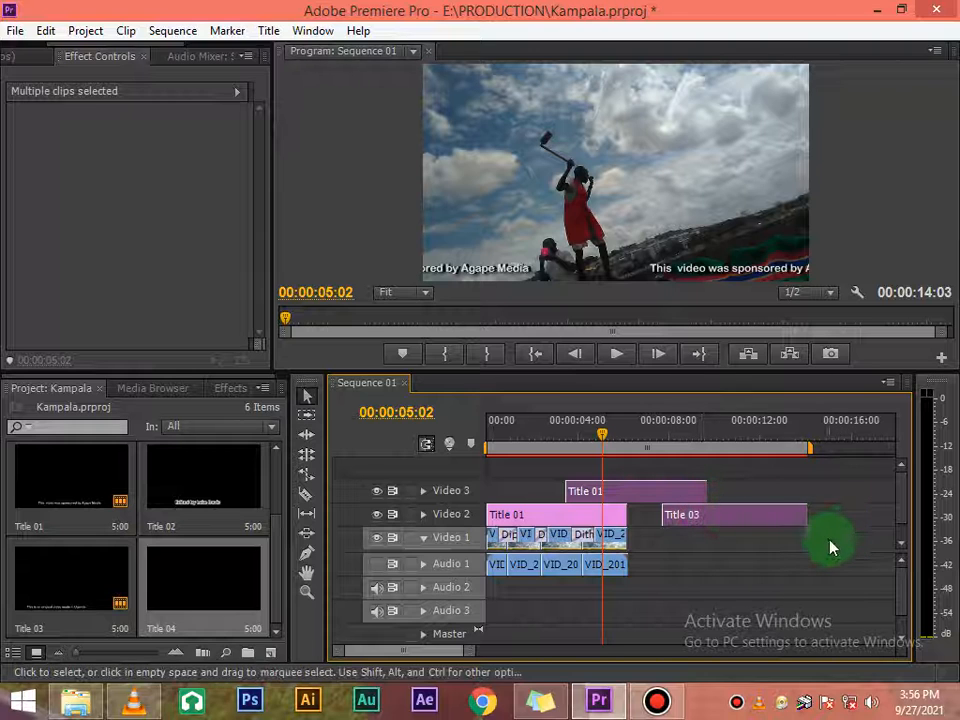
{"action": "left_click_drag", "start_coordinate": [836, 517], "coordinate": [594, 486]}
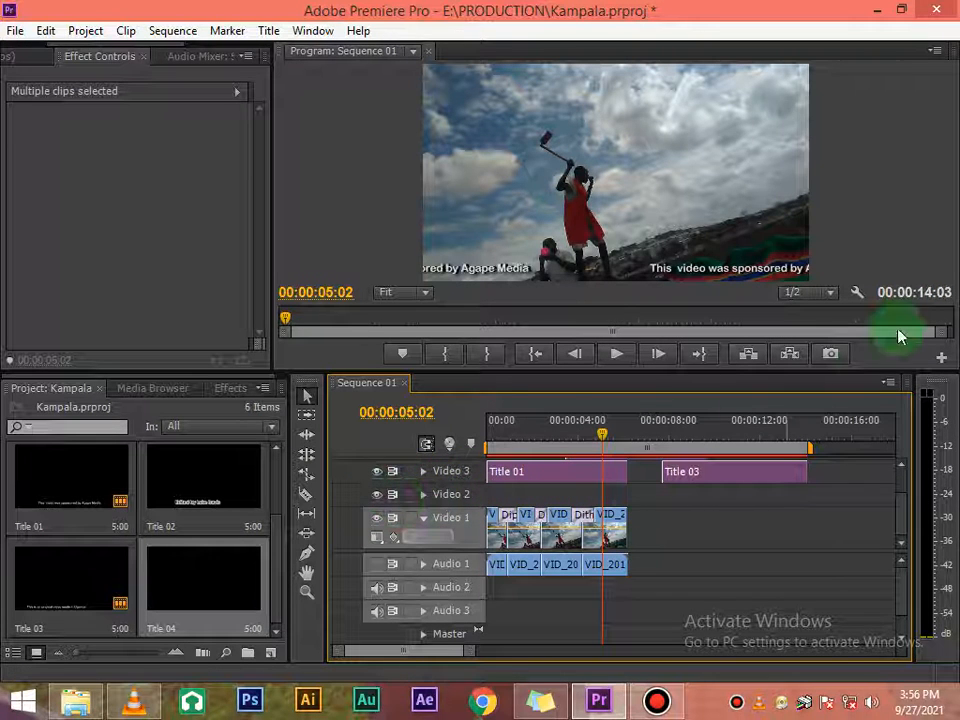
Step: Place Title 04 on Video 2 from the sequence start, extend it to 00:00:14:03, and play back the result
{"action": "left_click_drag", "start_coordinate": [165, 573], "coordinate": [500, 490]}
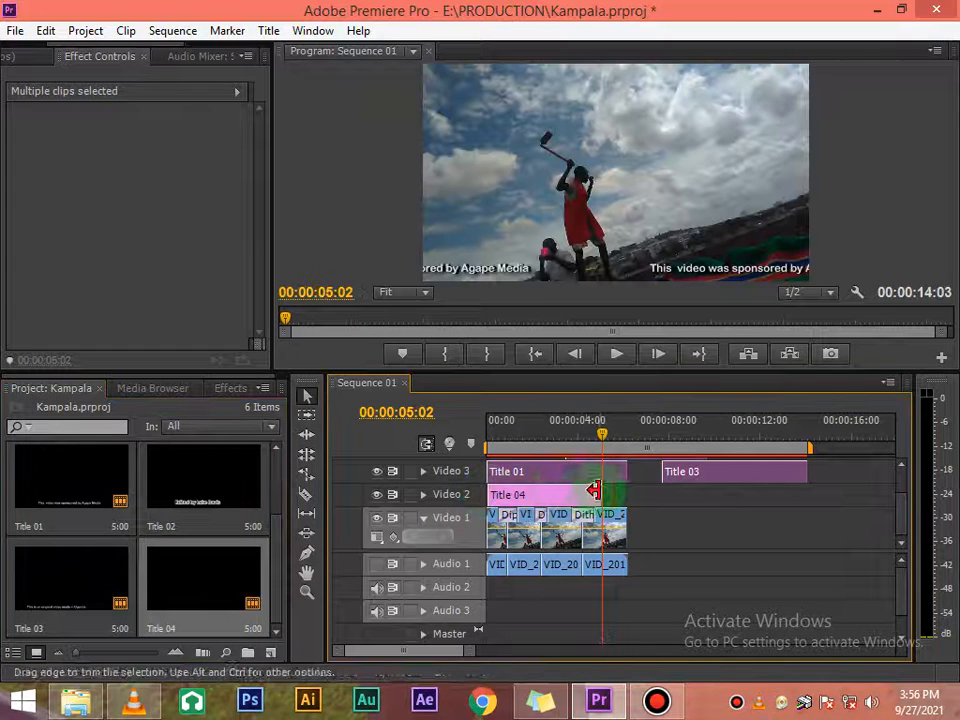
{"action": "left_click_drag", "start_coordinate": [590, 496], "coordinate": [805, 507]}
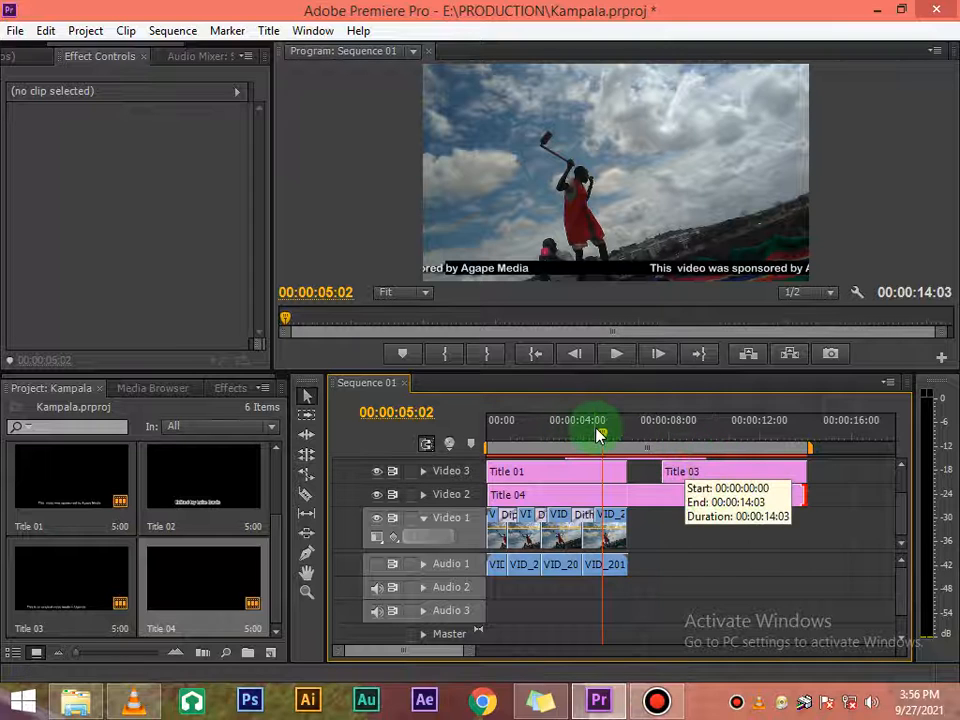
{"action": "left_click_drag", "start_coordinate": [598, 435], "coordinate": [488, 430]}
{"action": "key", "text": "space"}
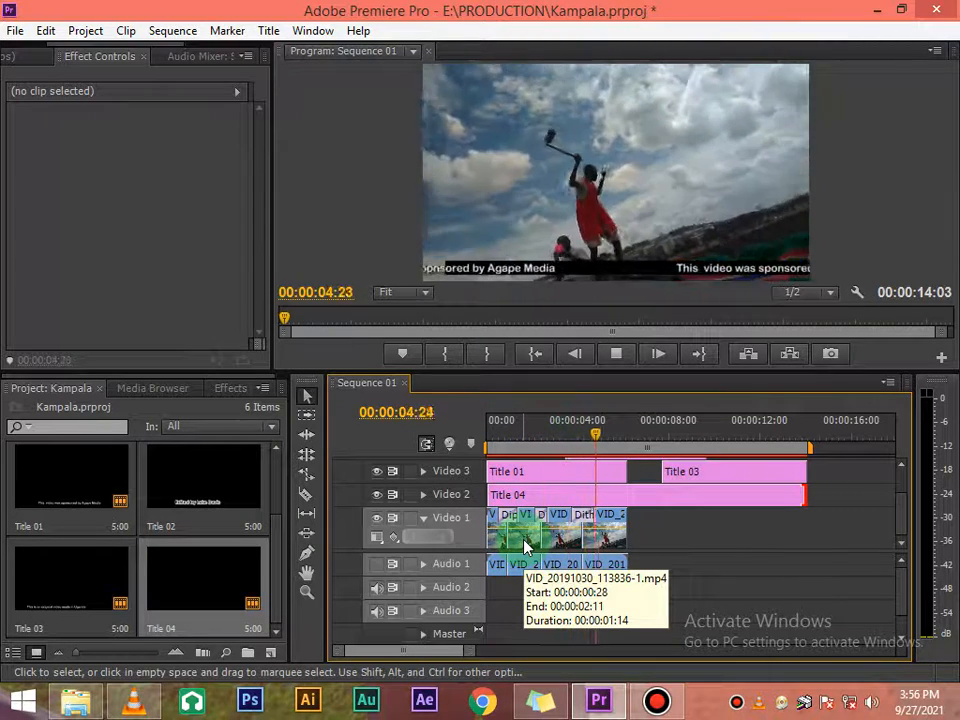
{"action": "key", "text": "space"}
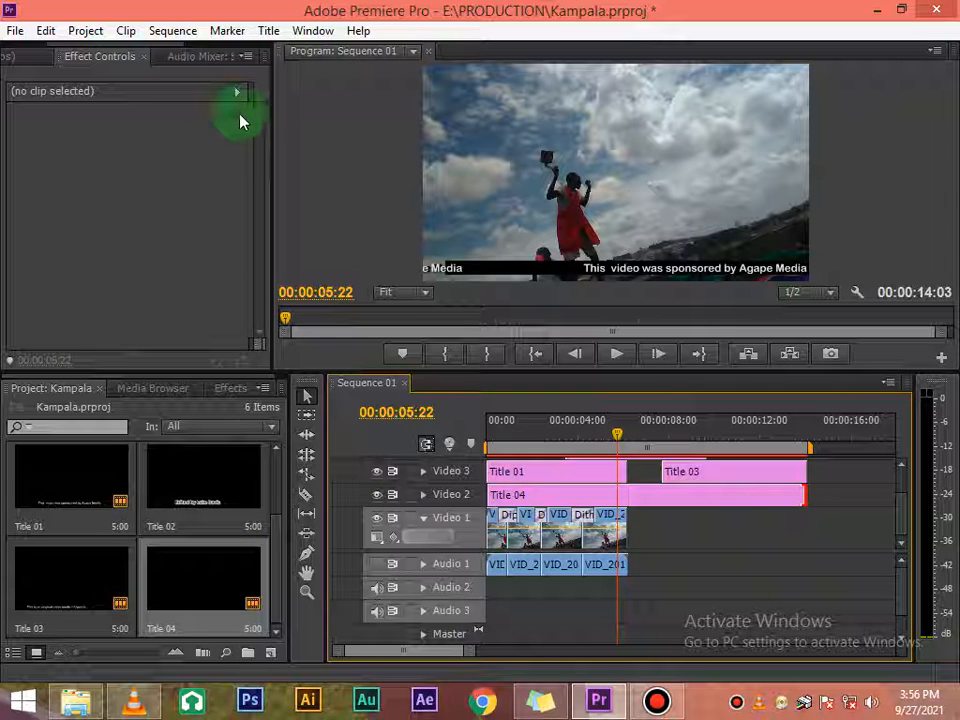
{"action": "left_click", "coordinate": [270, 31]}
{"action": "mouse_move", "coordinate": [317, 52]}
{"action": "left_click", "coordinate": [575, 52]}
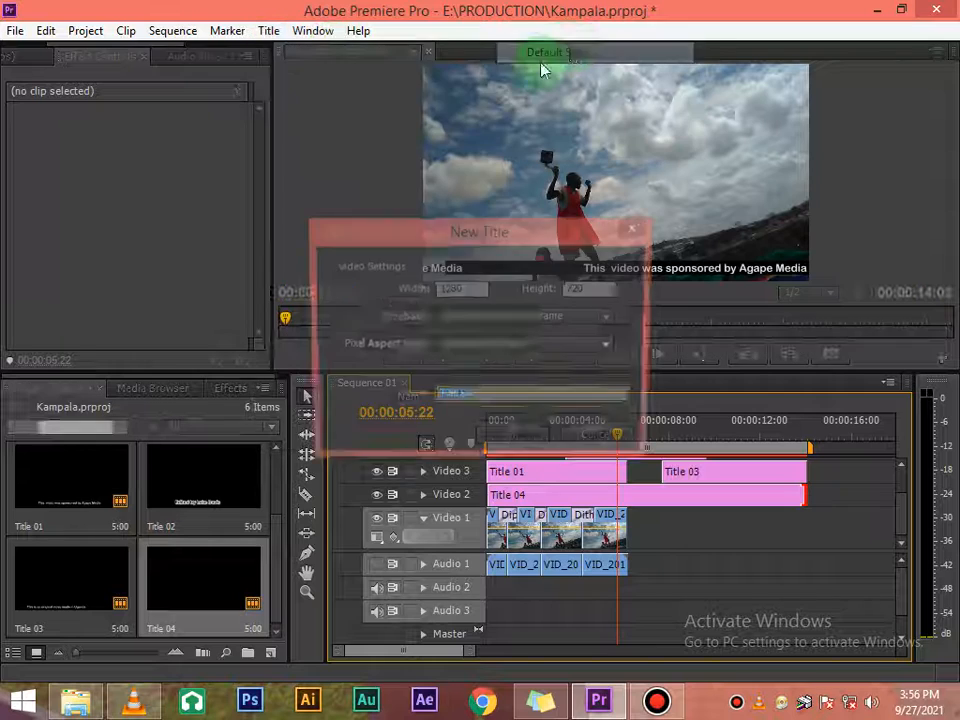
{"action": "left_click", "coordinate": [518, 436]}
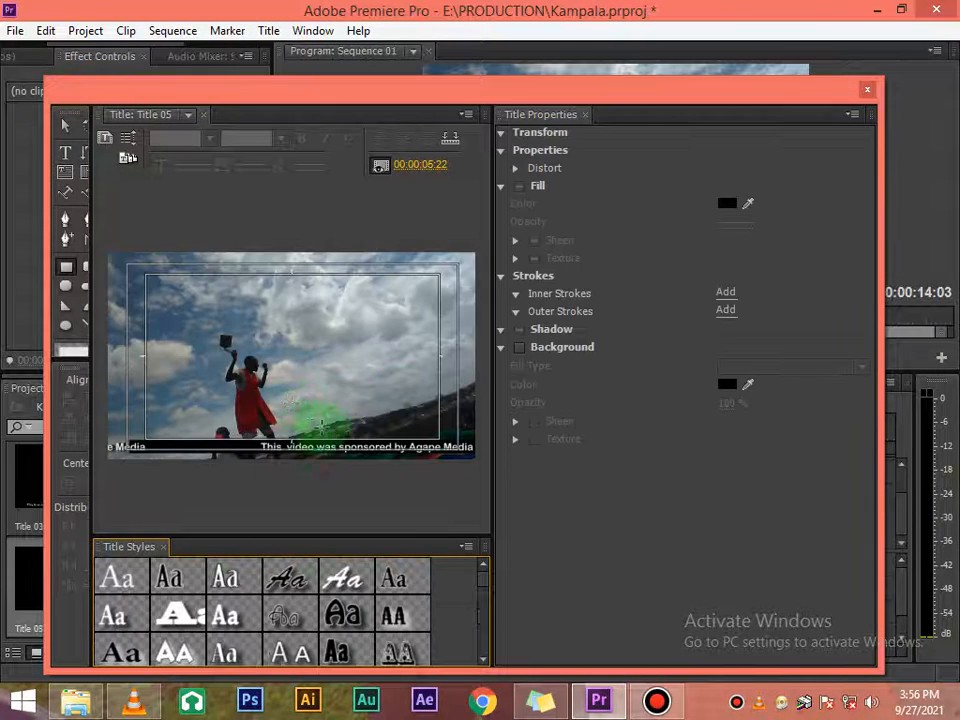
{"action": "left_click", "coordinate": [867, 92]}
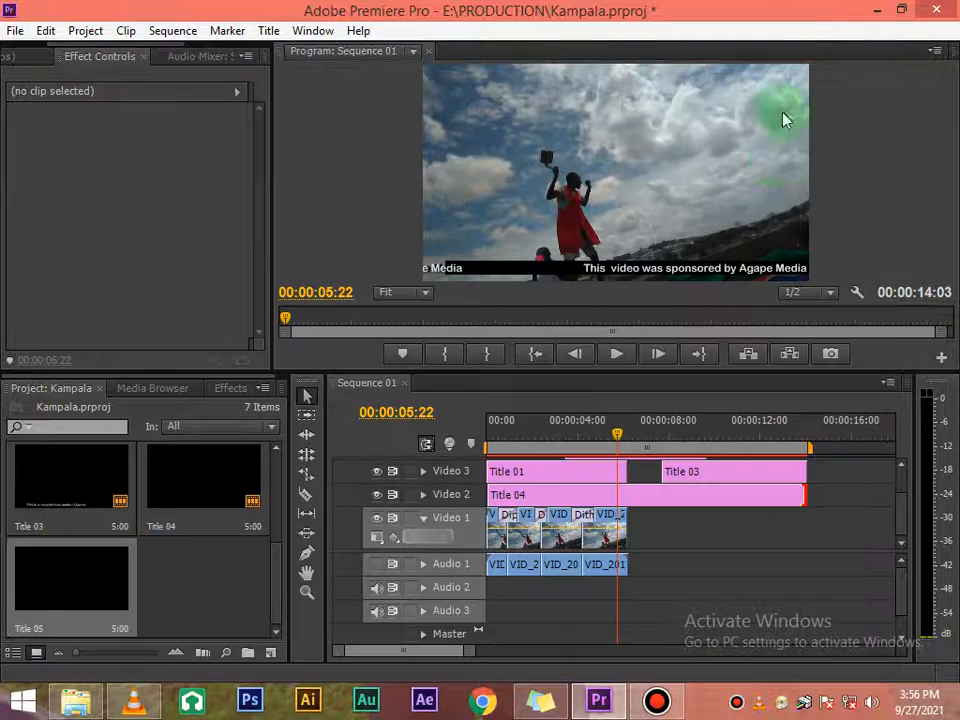
Step: Switch to File Explorer and open the Graphics folder on drive E:
{"action": "left_click", "coordinate": [870, 10]}
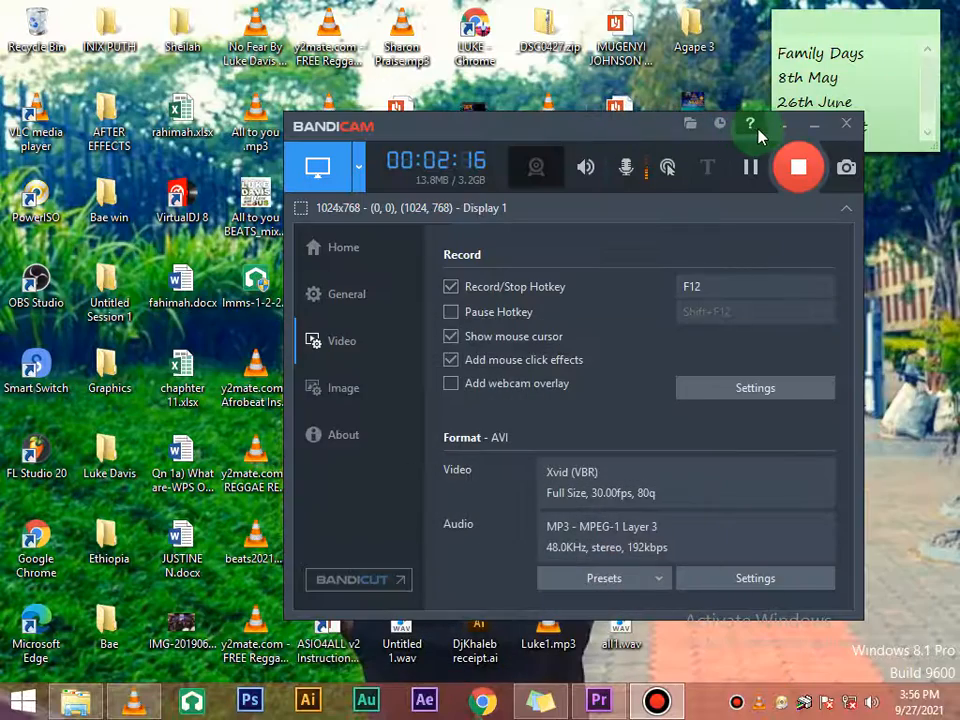
{"action": "left_click", "coordinate": [812, 127]}
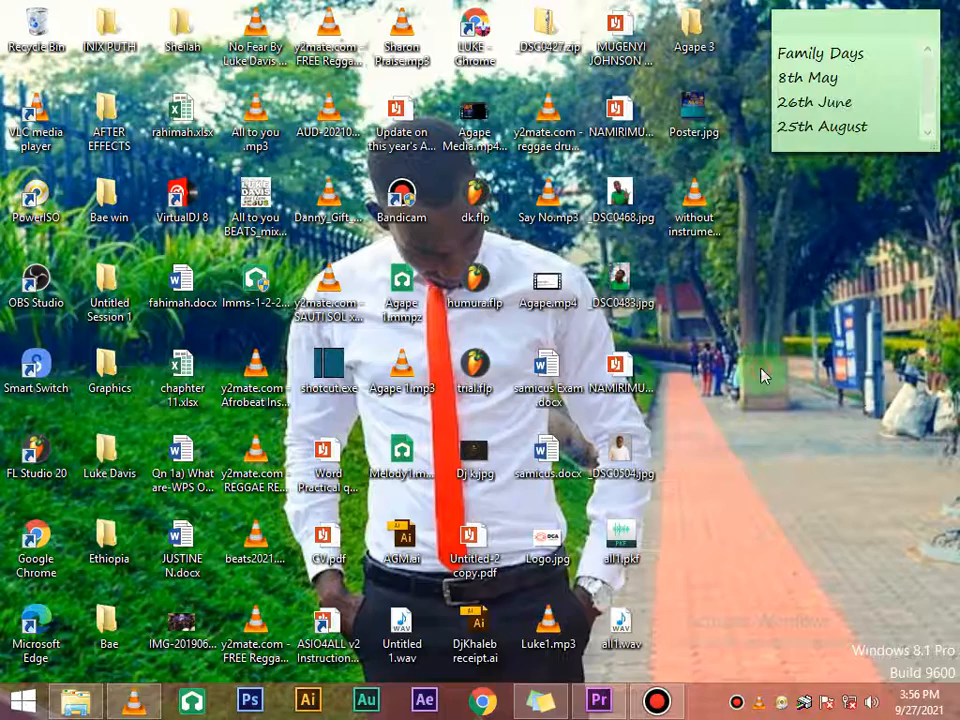
{"action": "left_click", "coordinate": [77, 708]}
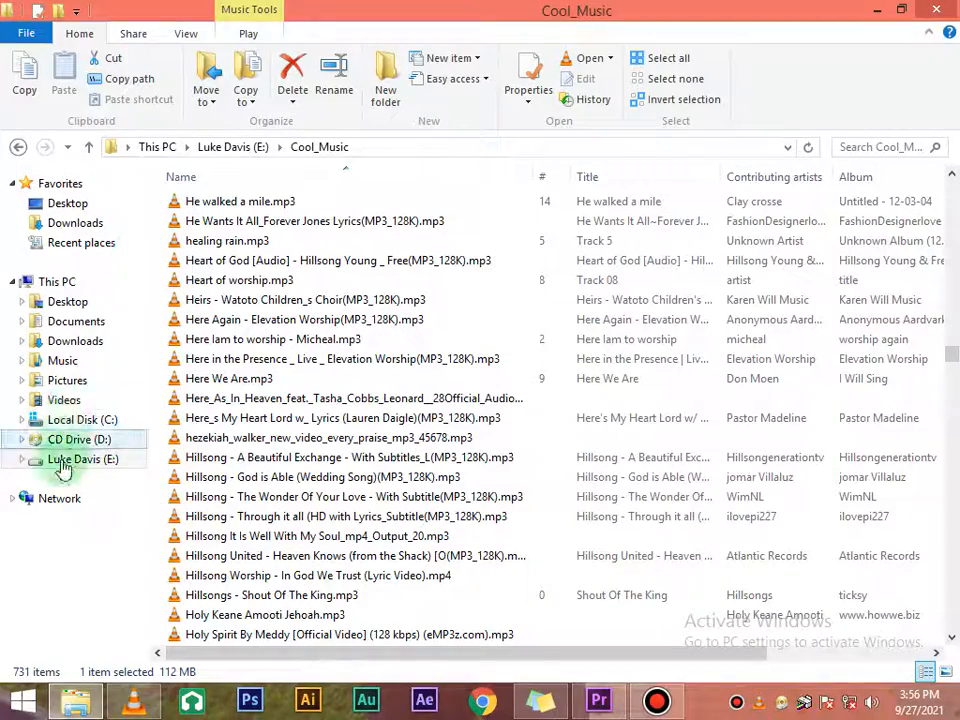
{"action": "left_click", "coordinate": [80, 457]}
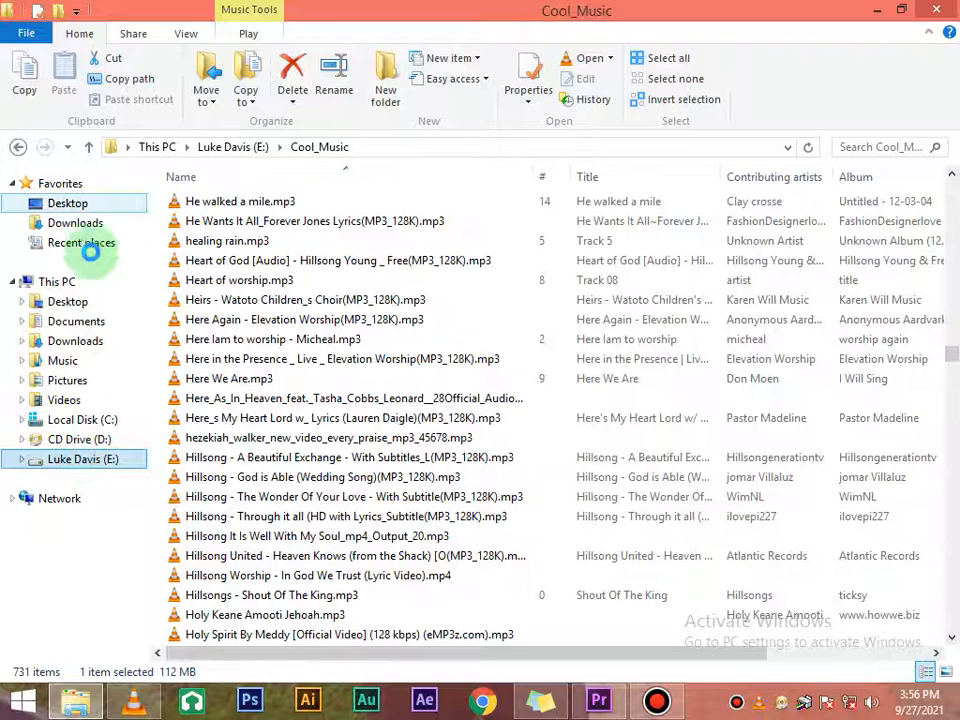
{"action": "left_click", "coordinate": [250, 145]}
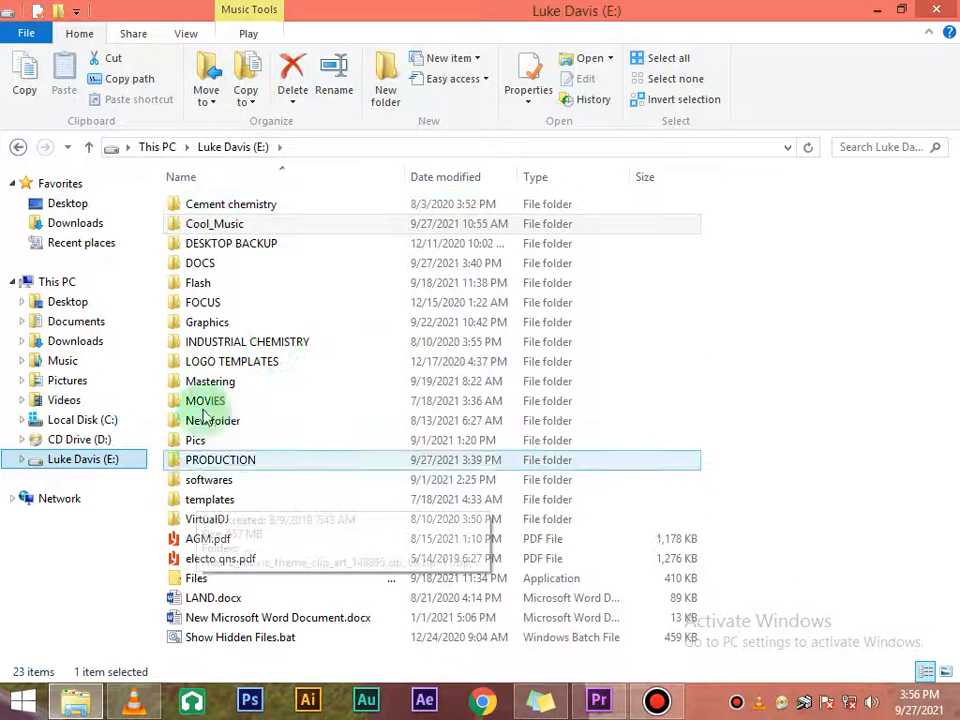
{"action": "double_click", "coordinate": [205, 321]}
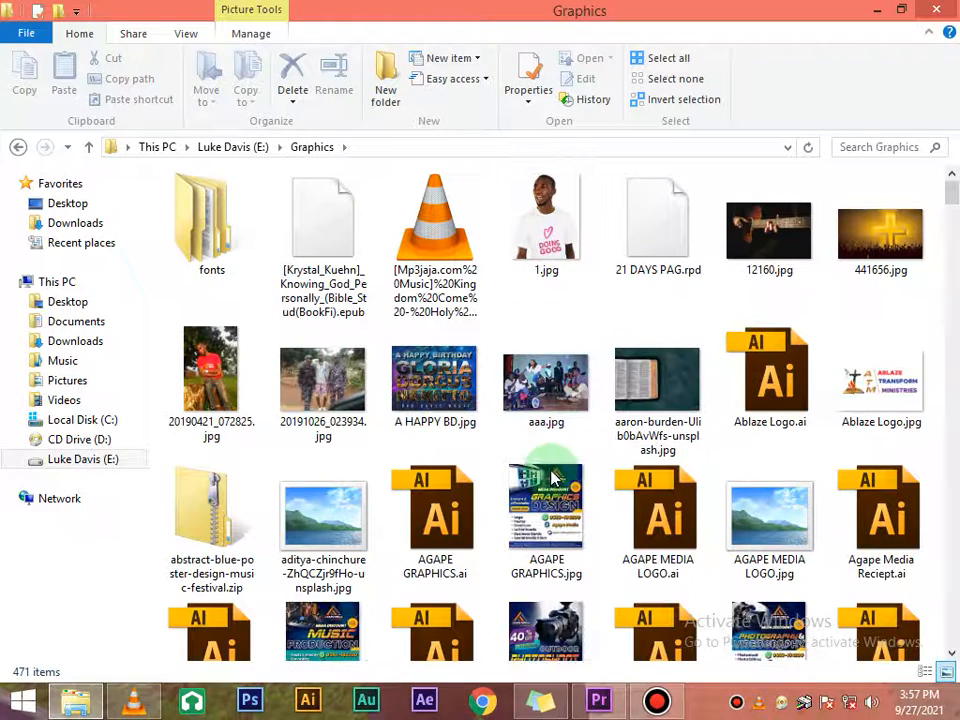
Step: Import AGAPE MEDIA LOGO.jpg from the Graphics folder into the Premiere Pro project
{"action": "left_click", "coordinate": [553, 480]}
{"action": "scroll", "coordinate": [553, 480], "scroll_direction": "down", "scroll_amount": 5}
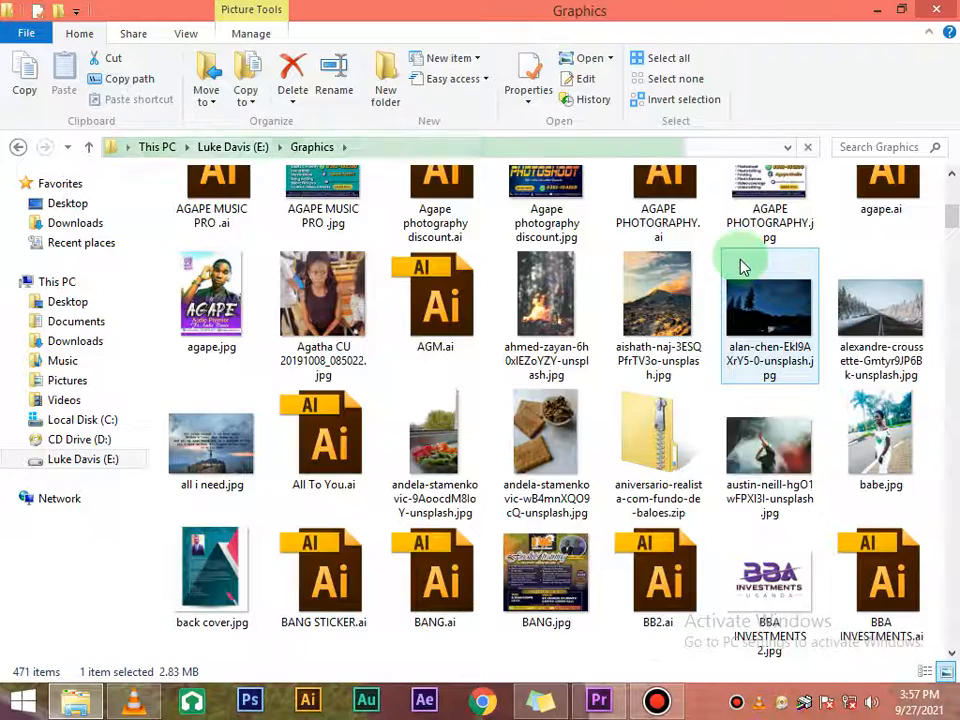
{"action": "scroll", "coordinate": [742, 268], "scroll_direction": "up", "scroll_amount": 2}
{"action": "left_click_drag", "start_coordinate": [742, 268], "coordinate": [204, 594]}
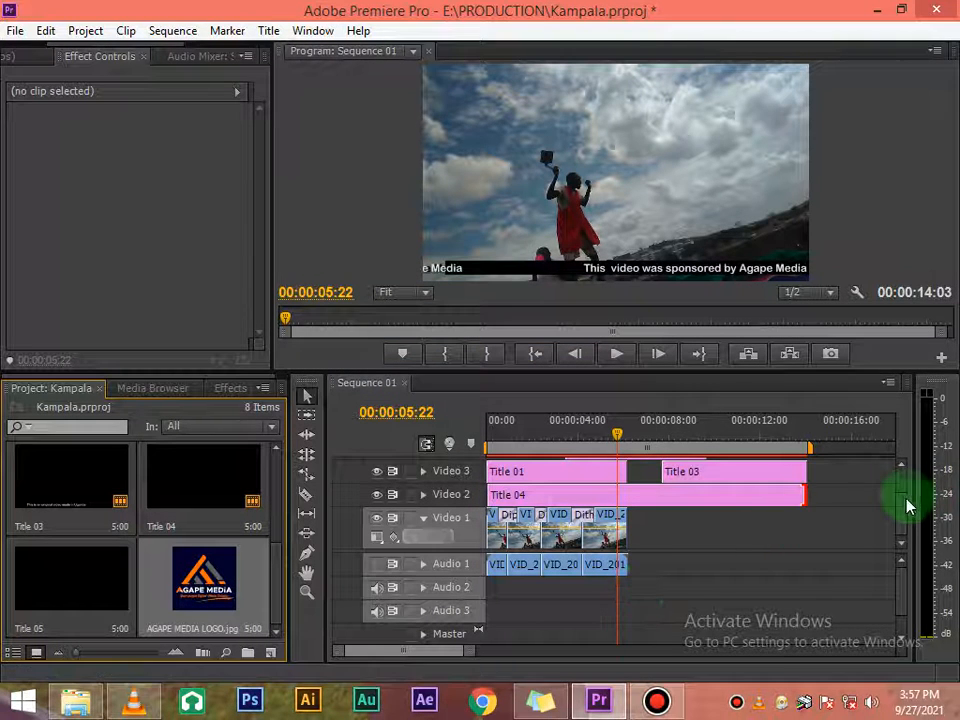
Step: Place AGAPE MEDIA LOGO.jpg on Video 5 from the sequence start and extend it to the end of Title 03
{"action": "left_click_drag", "start_coordinate": [900, 515], "coordinate": [902, 490]}
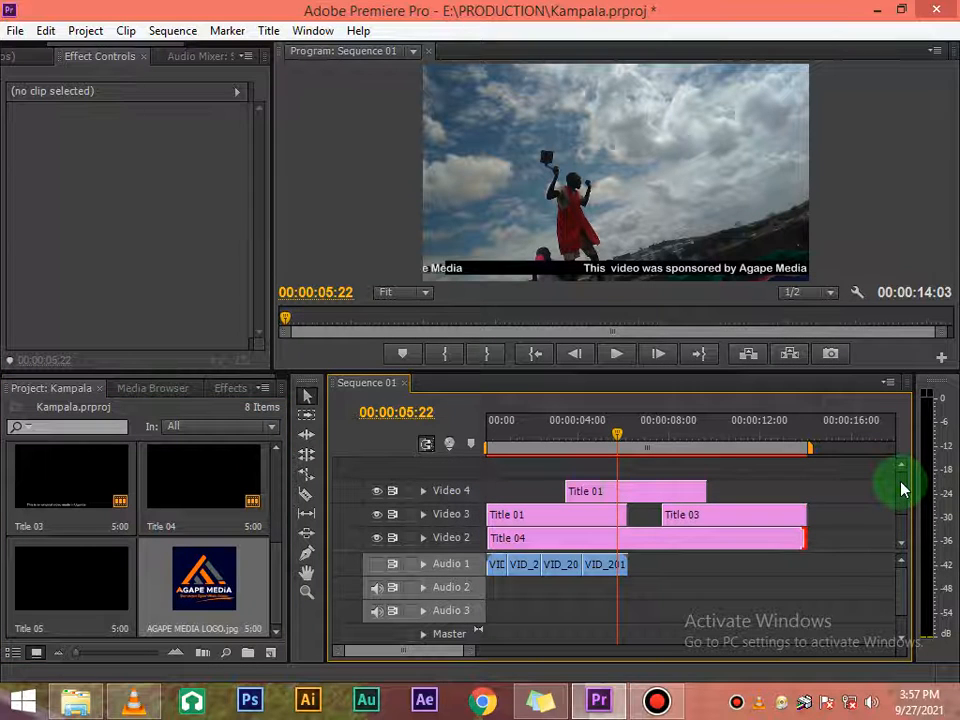
{"action": "left_click_drag", "start_coordinate": [204, 585], "coordinate": [515, 460]}
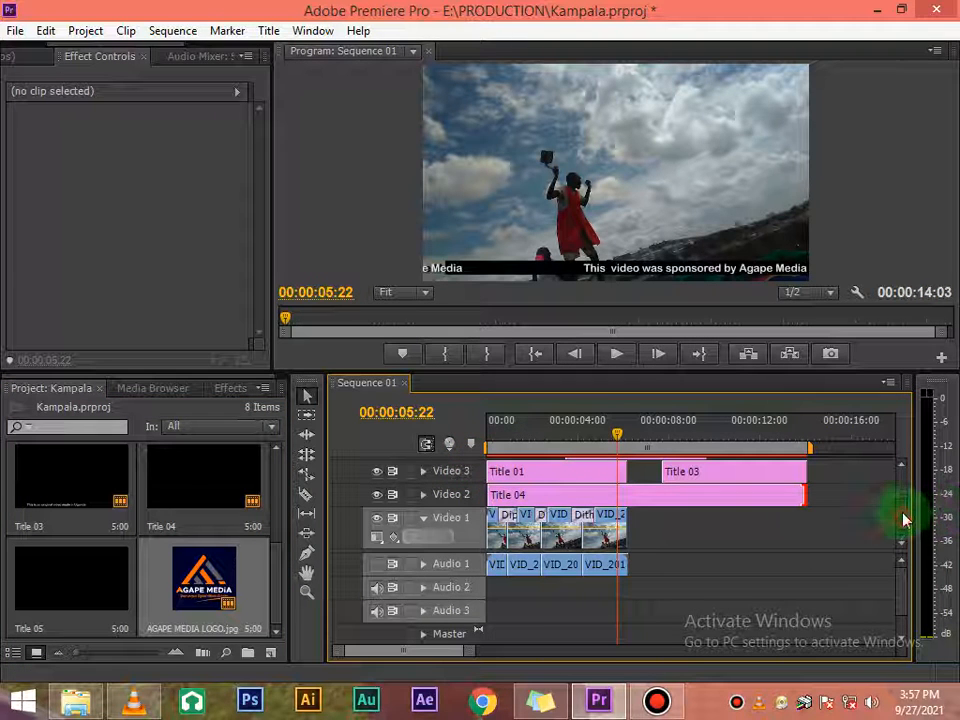
{"action": "left_click_drag", "start_coordinate": [903, 519], "coordinate": [909, 484]}
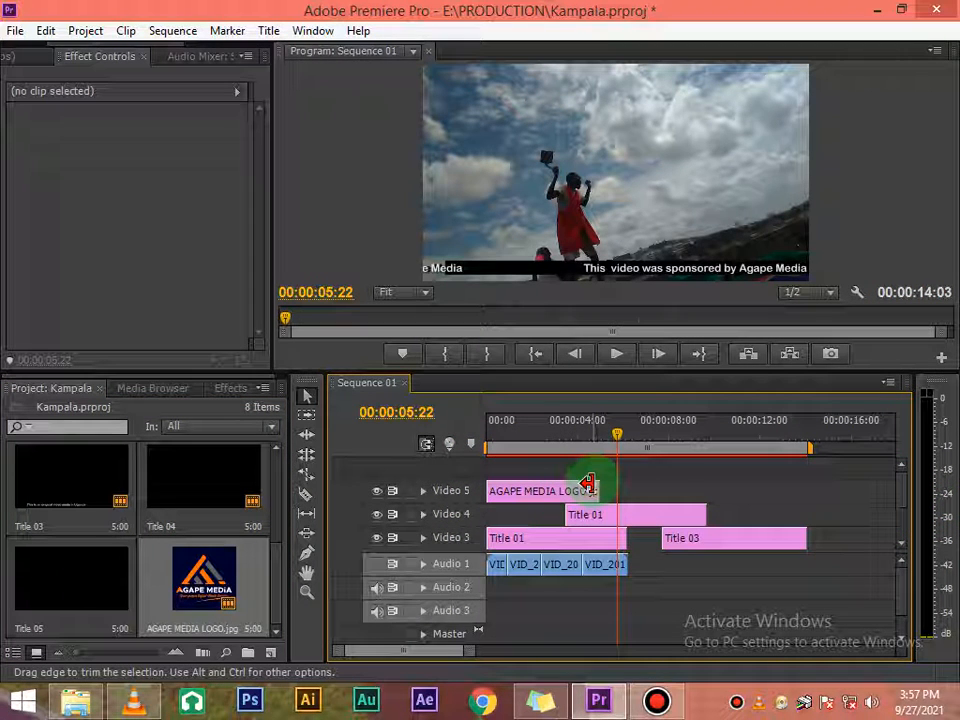
{"action": "left_click_drag", "start_coordinate": [591, 490], "coordinate": [800, 498]}
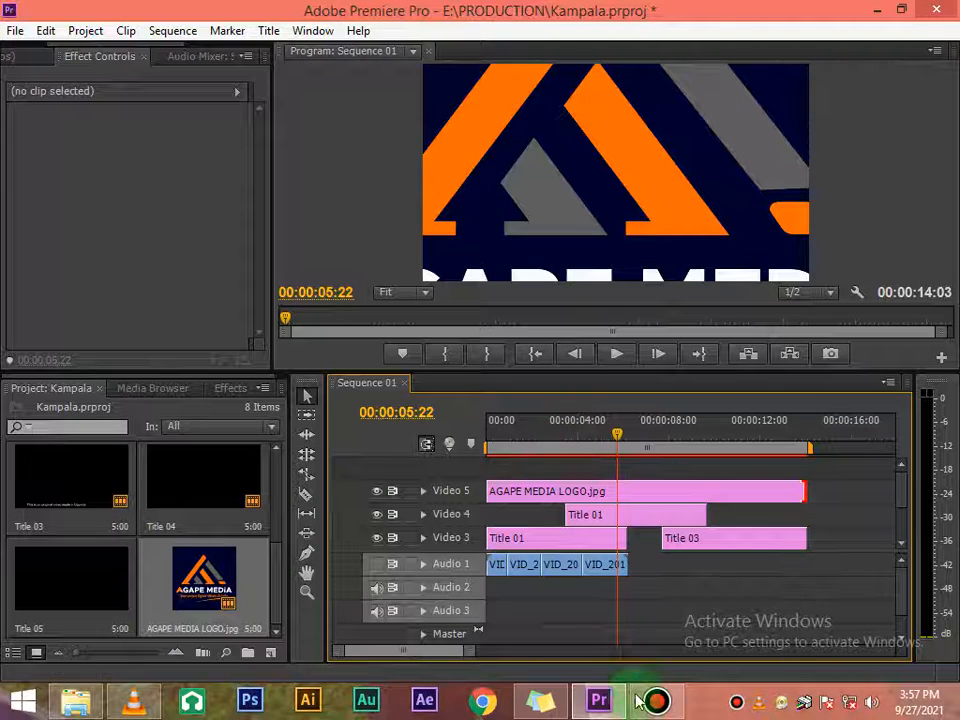
Step: Scale the AGAPE MEDIA LOGO.jpg clip on Video 5 to the frame size
{"action": "left_click", "coordinate": [563, 497]}
{"action": "right_click", "coordinate": [563, 494]}
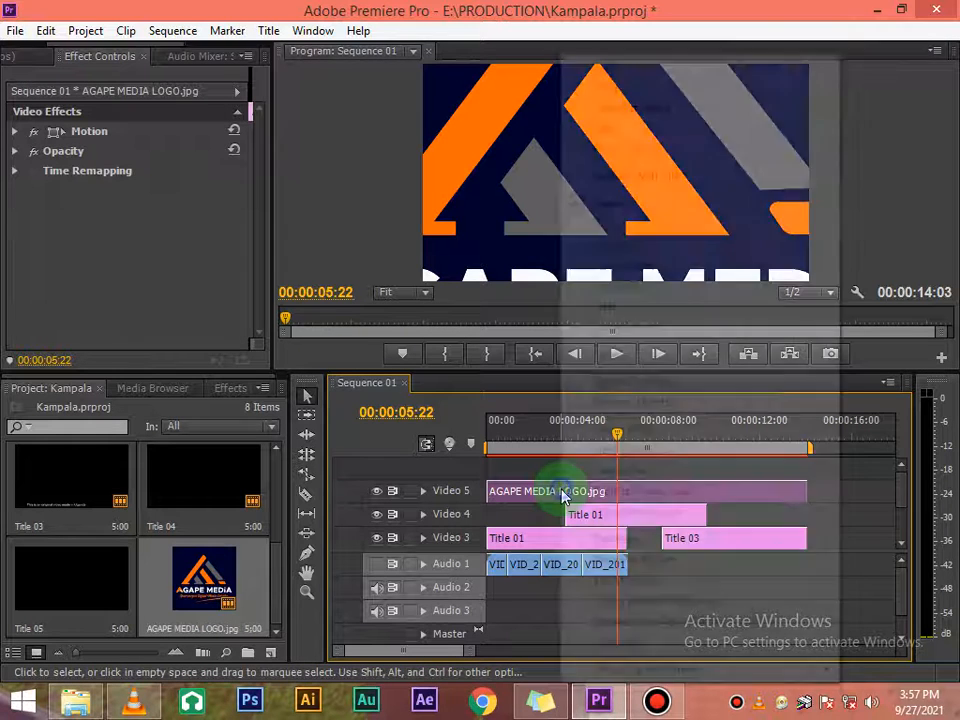
{"action": "key", "text": "Escape"}
{"action": "right_click", "coordinate": [558, 493]}
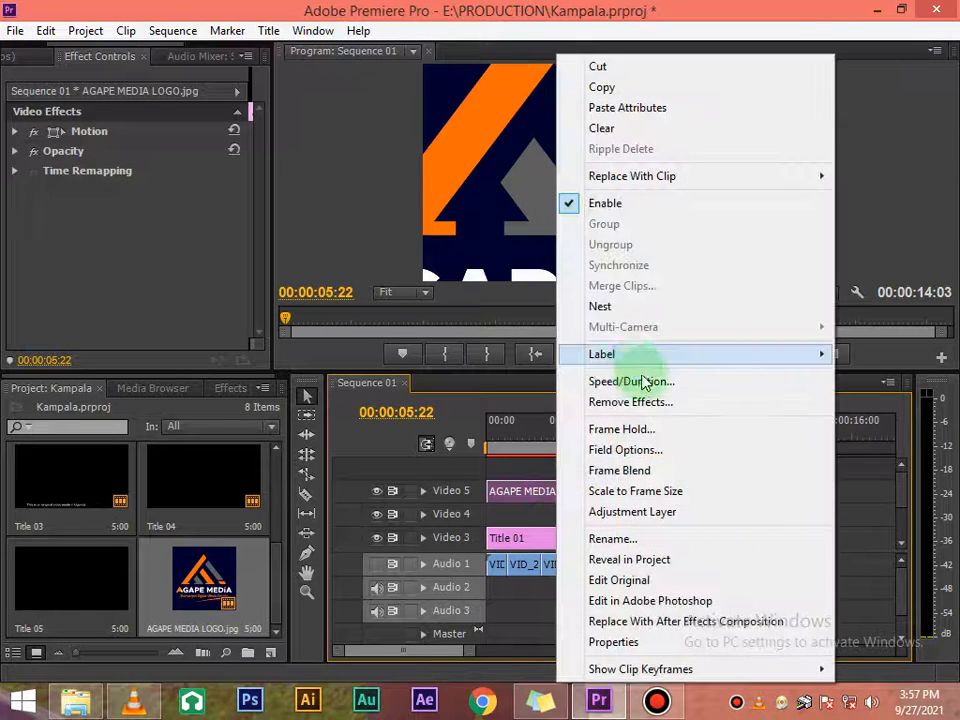
{"action": "left_click", "coordinate": [651, 489]}
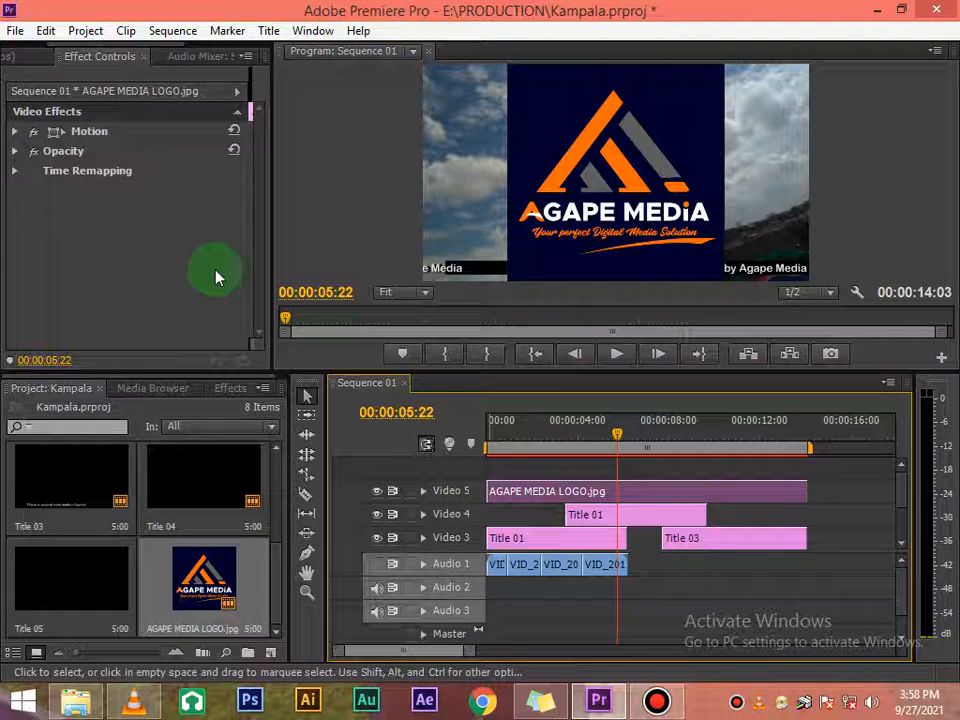
Step: Reduce the AGAPE MEDIA LOGO.jpg clip's Motion scale to 11
{"action": "left_click", "coordinate": [15, 132]}
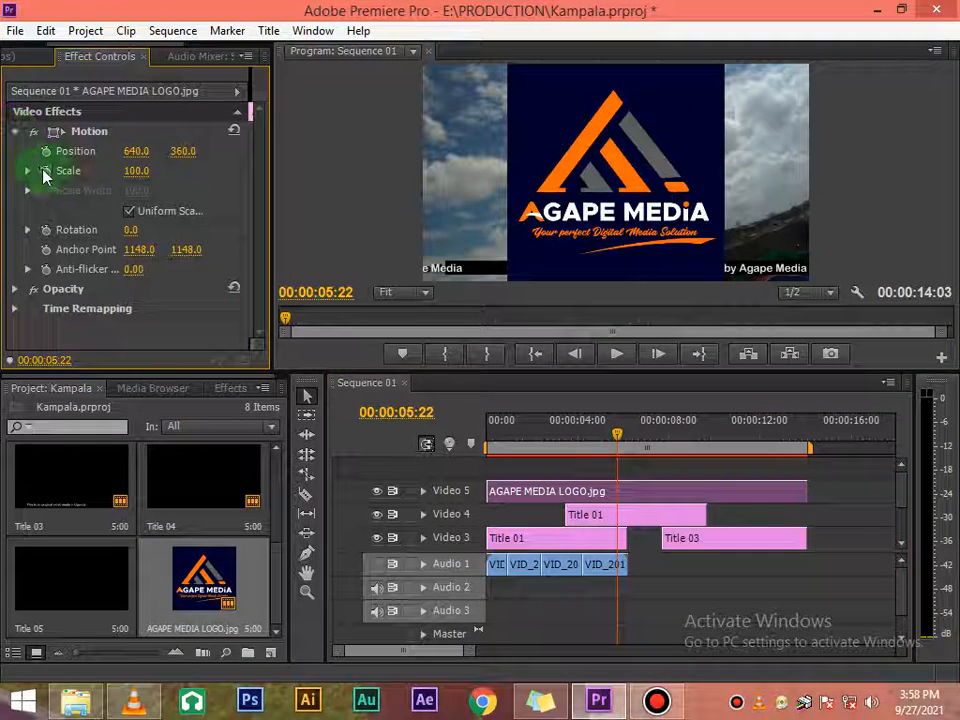
{"action": "left_click", "coordinate": [136, 171]}
{"action": "type", "text": "75"}
{"action": "key", "text": "Return"}
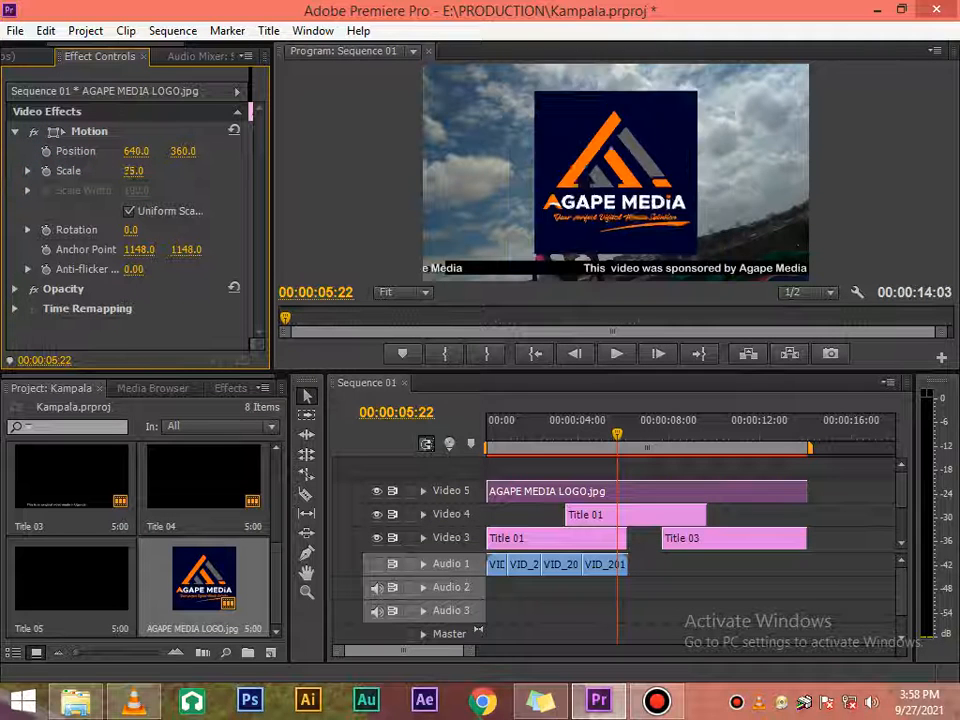
{"action": "left_click_drag", "start_coordinate": [133, 171], "coordinate": [76, 171]}
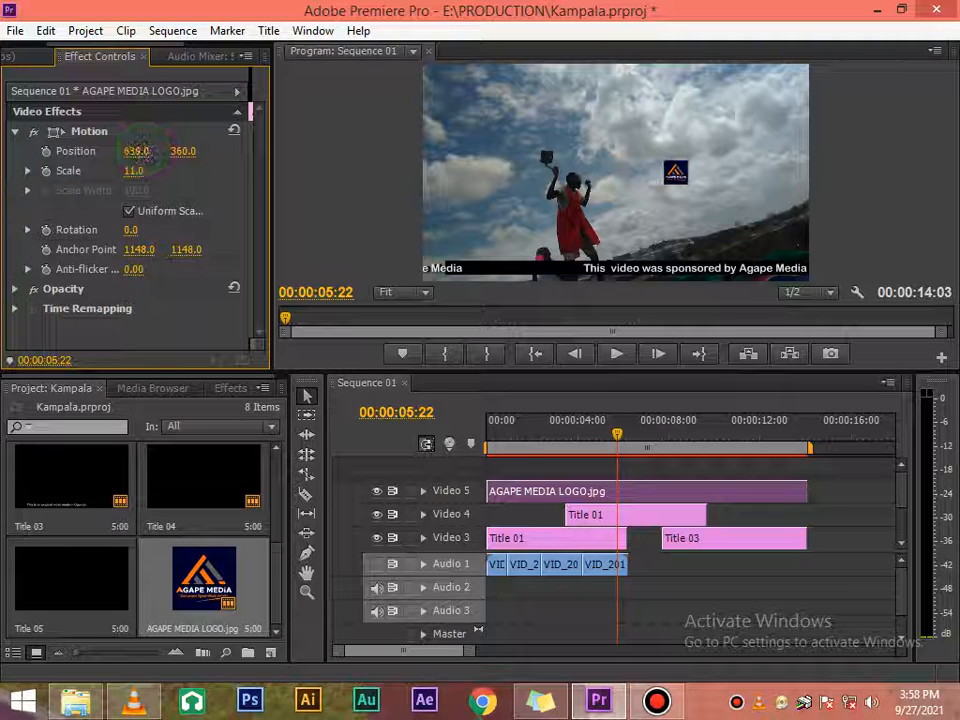
Step: Set the logo clip's position to 41, 675 so it sits in the lower-left corner of the video frame
{"action": "left_click_drag", "start_coordinate": [137, 151], "coordinate": [20, 151]}
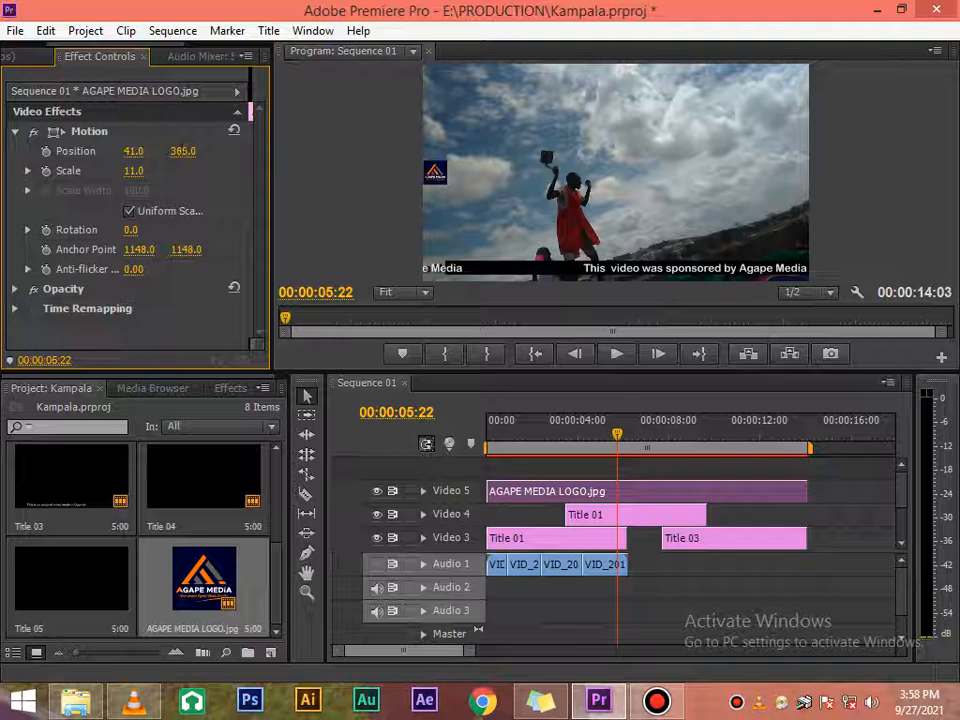
{"action": "left_click_drag", "start_coordinate": [183, 151], "coordinate": [262, 151]}
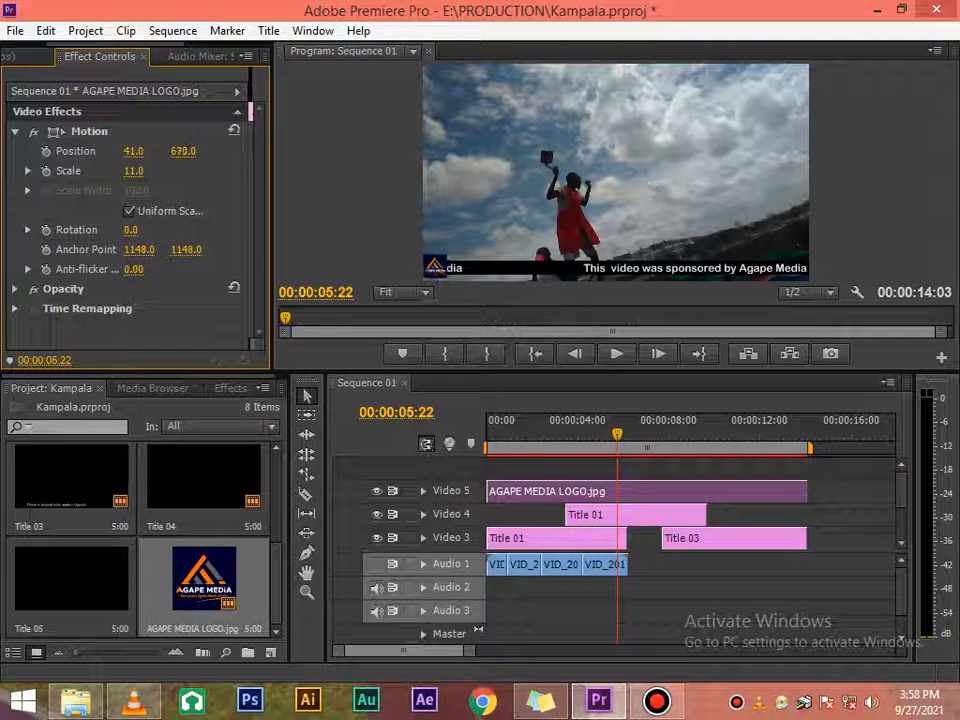
{"action": "left_click_drag", "start_coordinate": [183, 151], "coordinate": [187, 151]}
Step: Play back Sequence 01 from its start to check the logo over the scrolling text
{"action": "left_click_drag", "start_coordinate": [622, 445], "coordinate": [476, 440]}
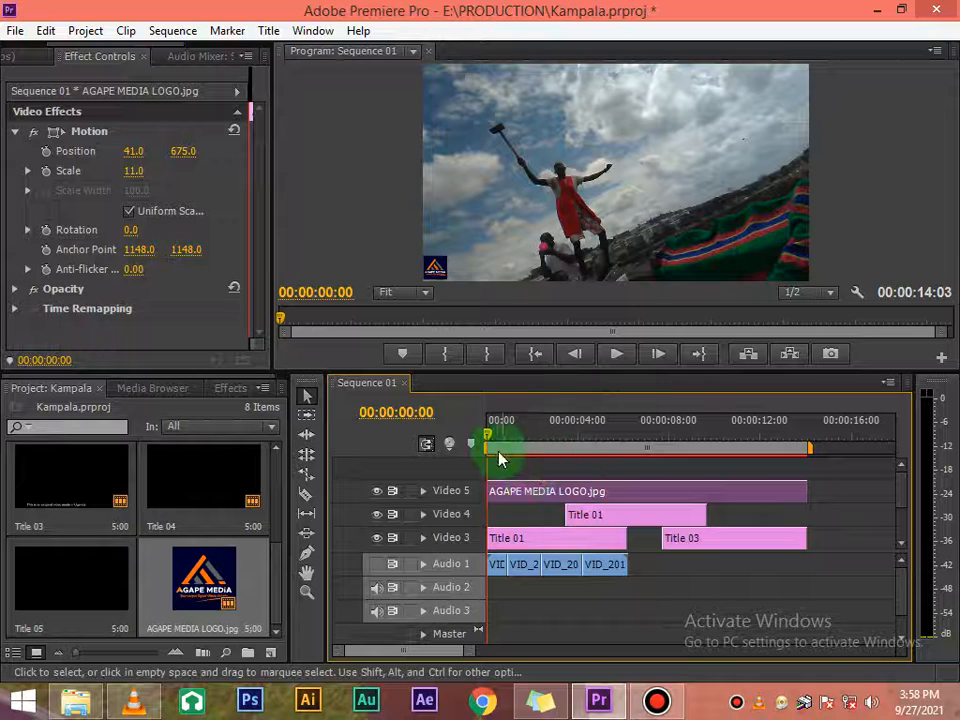
{"action": "key", "text": "space"}
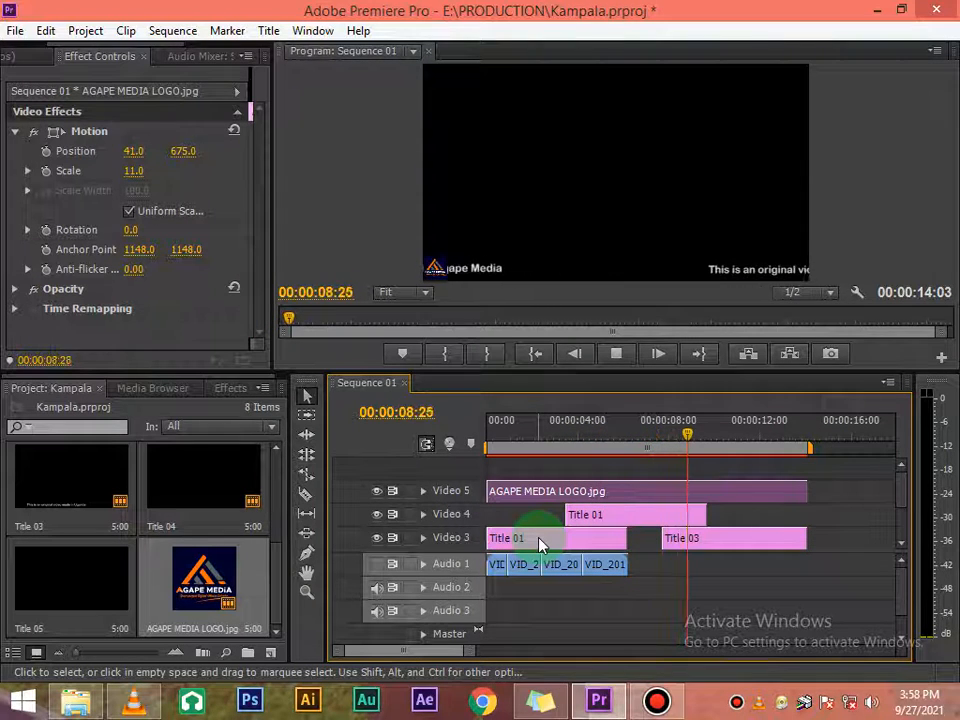
{"action": "key", "text": "space"}
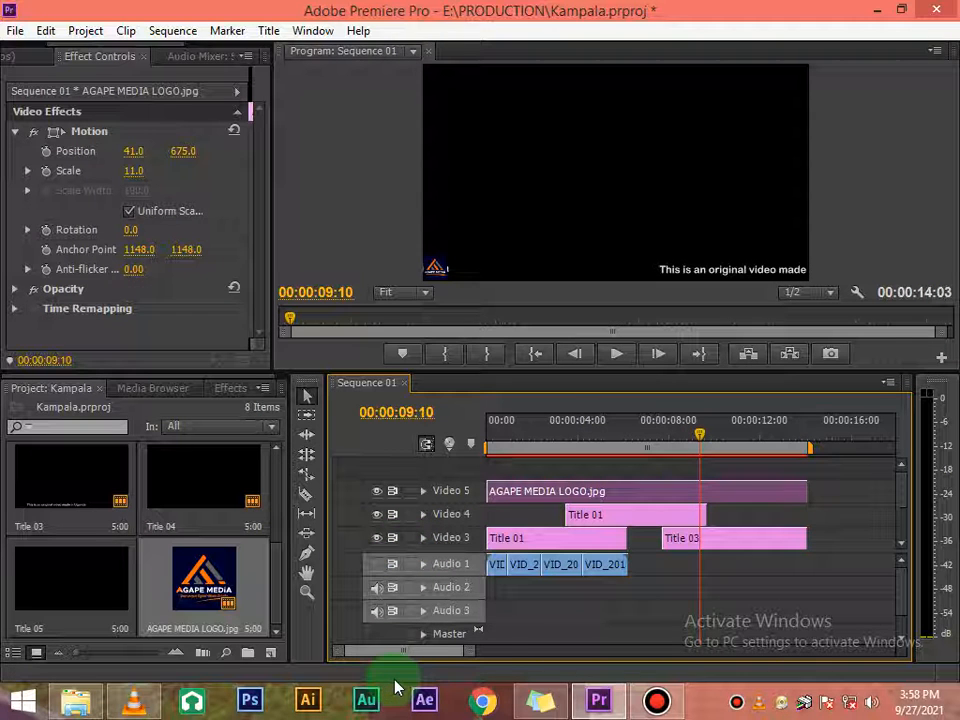
Step: Create a new 1280 × 720 still title named Title 06, with the playhead at 00:00:02:08
{"action": "left_click_drag", "start_coordinate": [698, 436], "coordinate": [538, 435]}
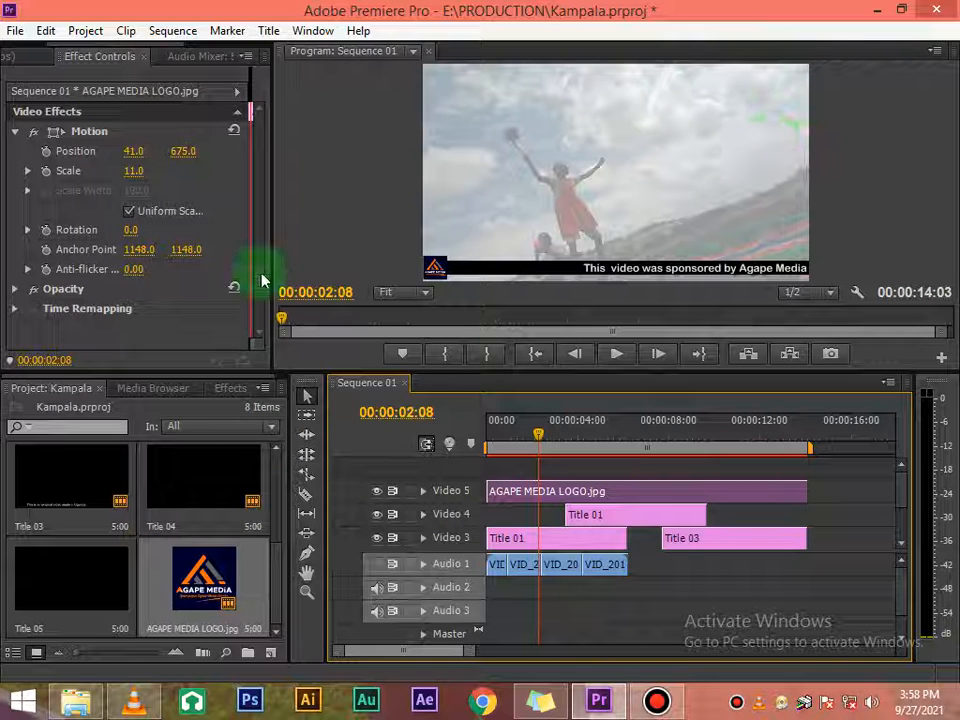
{"action": "left_click", "coordinate": [270, 31]}
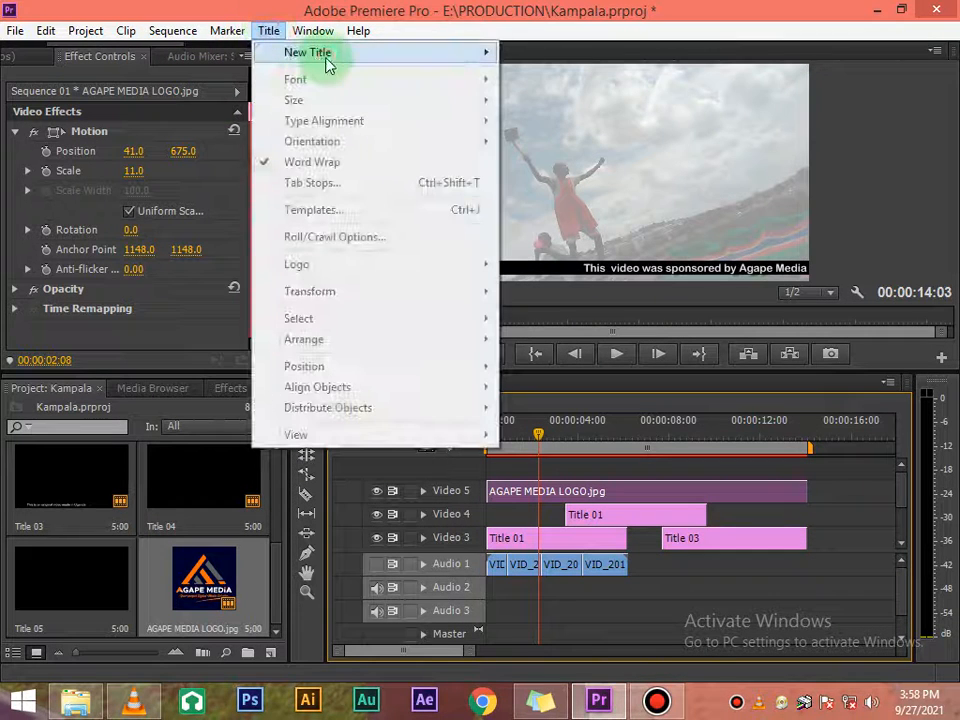
{"action": "mouse_move", "coordinate": [317, 51]}
{"action": "left_click", "coordinate": [568, 53]}
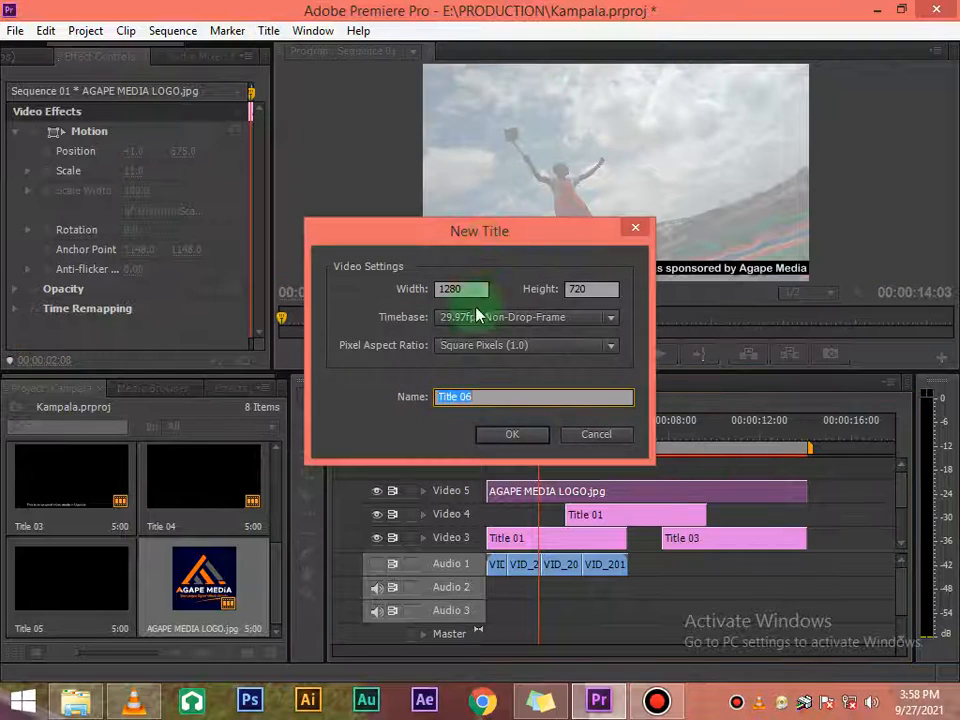
{"action": "left_click", "coordinate": [501, 443]}
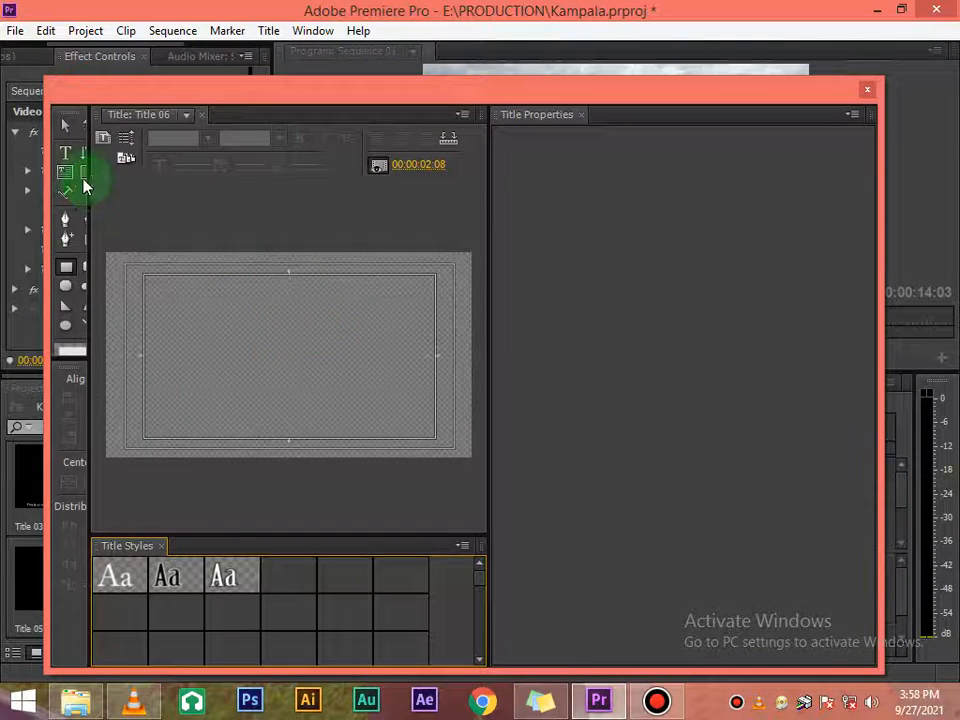
Step: Add the text "LIVE" to Title 06 in the upper-right part of the frame
{"action": "left_click", "coordinate": [65, 153]}
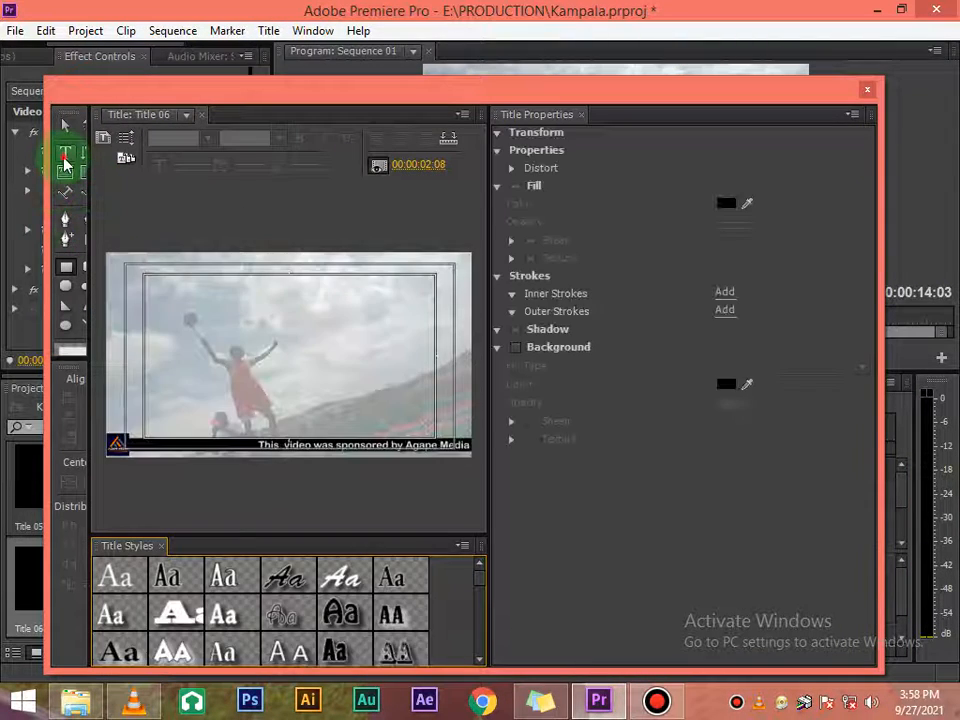
{"action": "left_click", "coordinate": [343, 318]}
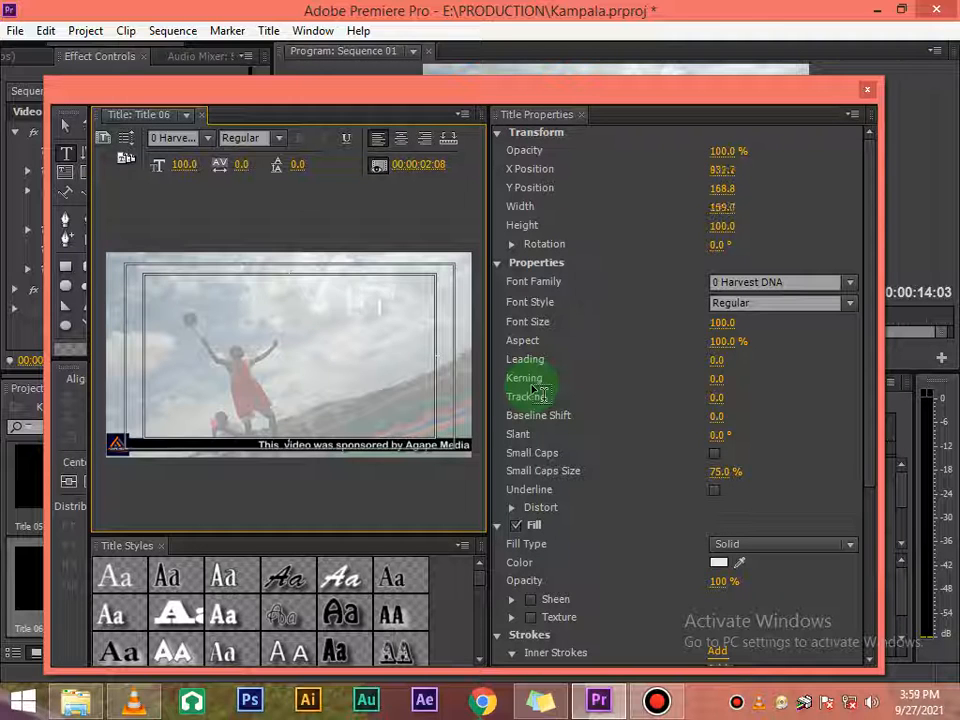
{"action": "type", "text": "E"}
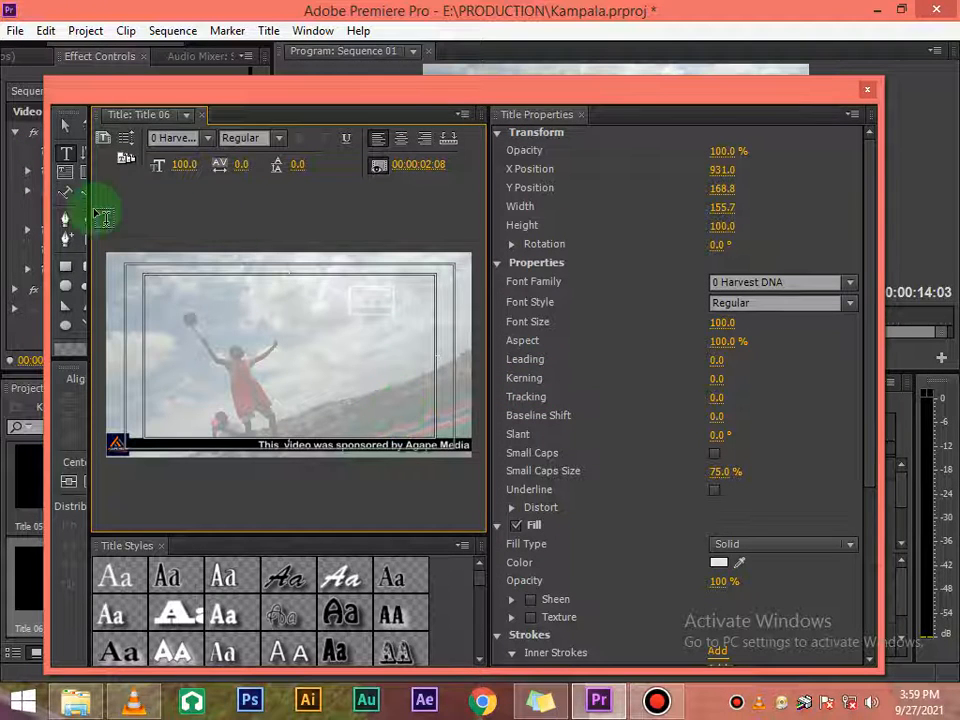
{"action": "left_click", "coordinate": [66, 125]}
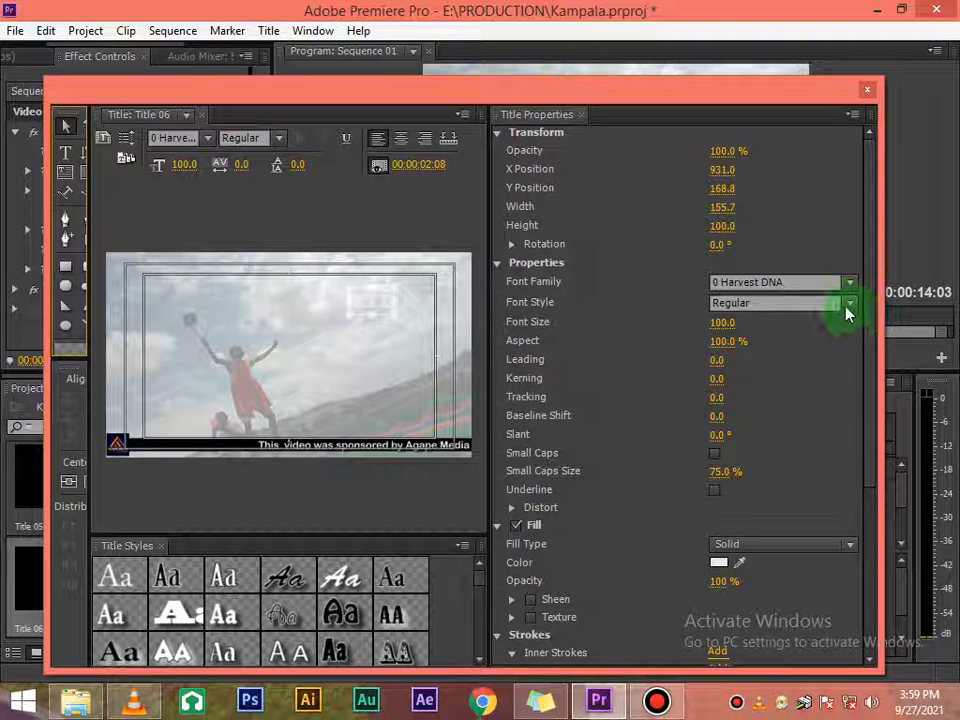
Step: Format the LIVE text in Metropolis Black with a font size of 76
{"action": "left_click", "coordinate": [815, 284]}
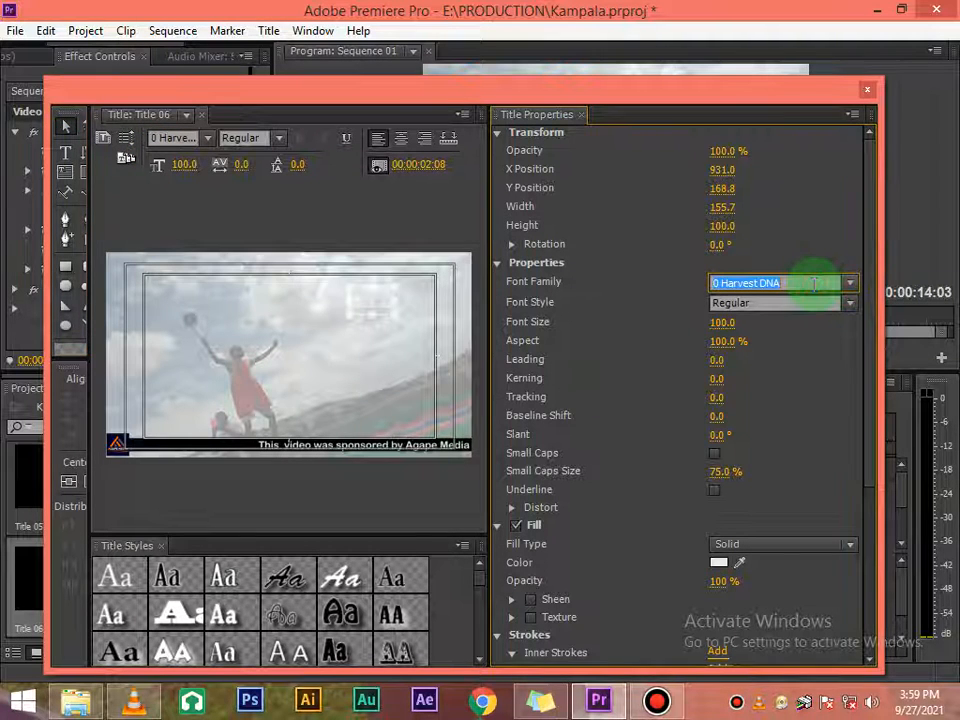
{"action": "type", "text": "AR"}
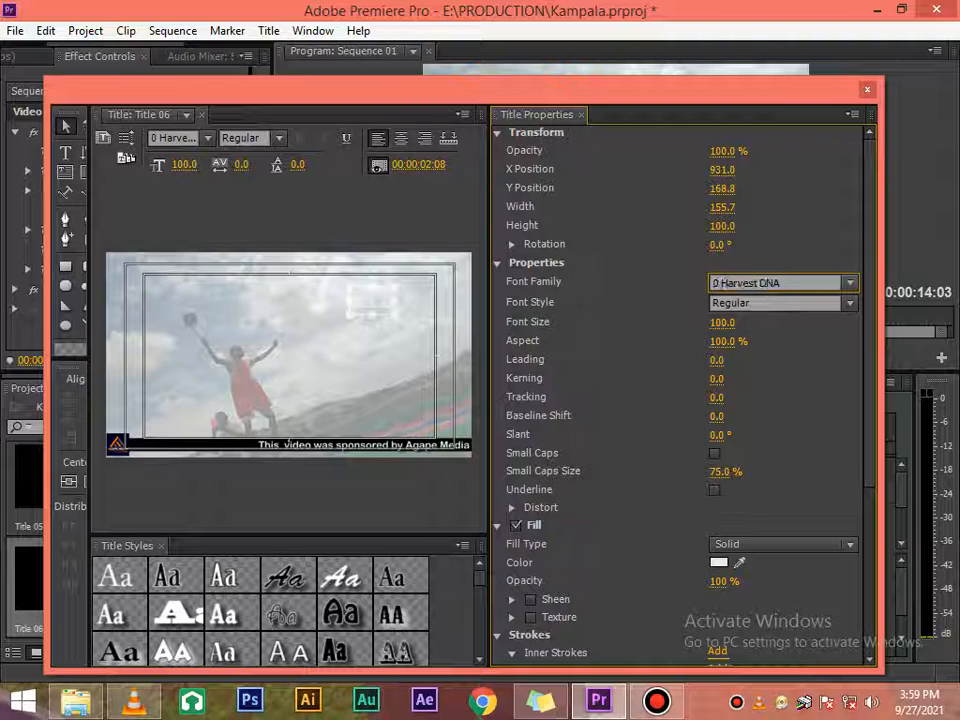
{"action": "key", "text": "Return"}
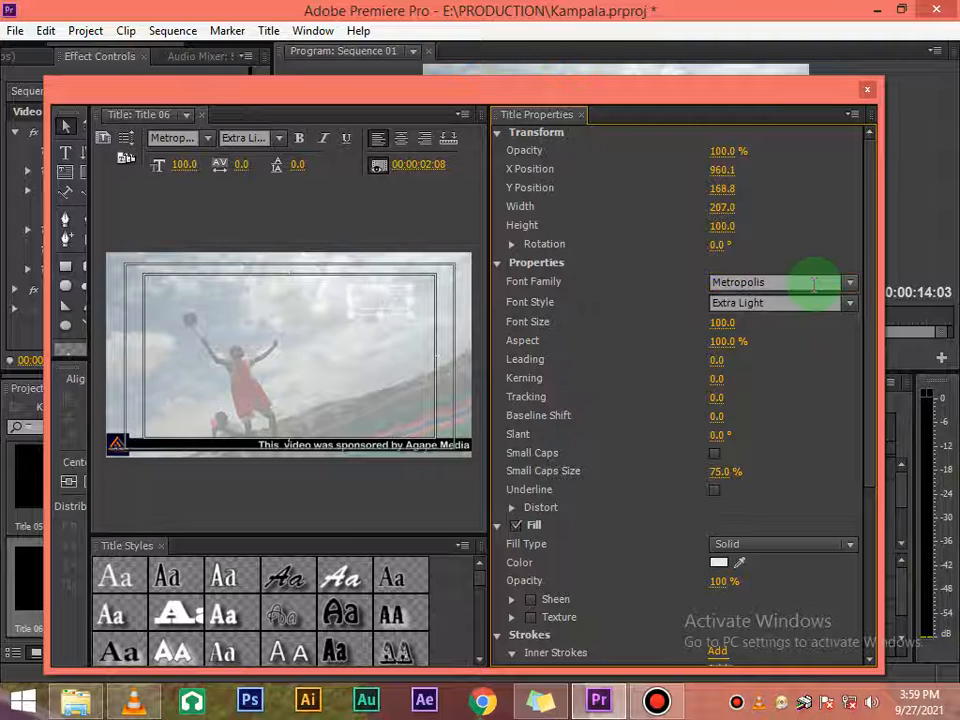
{"action": "left_click", "coordinate": [800, 303]}
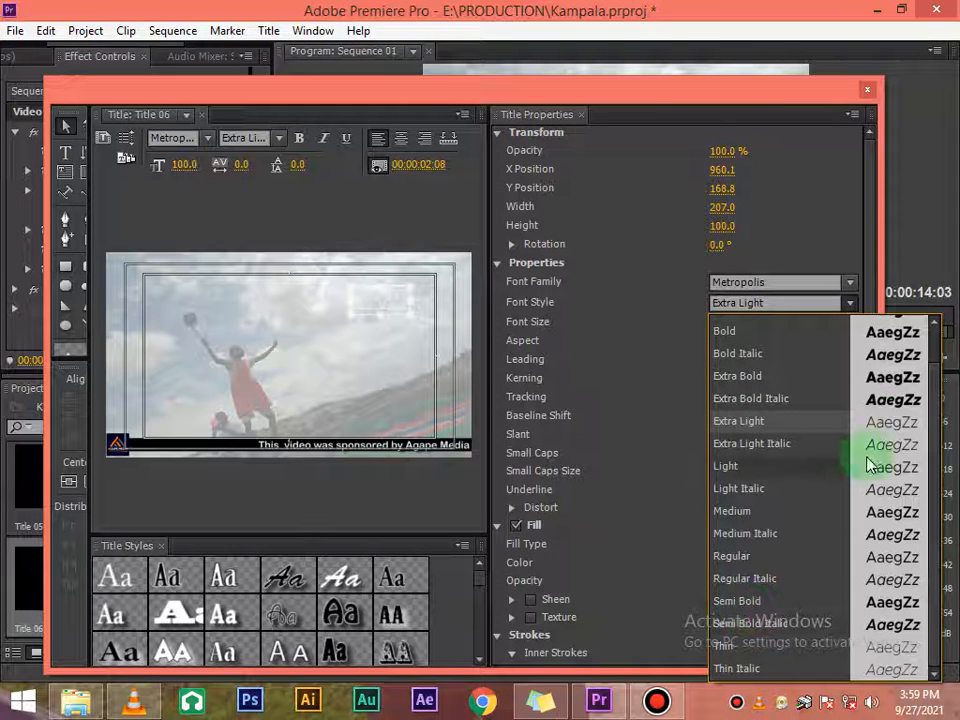
{"action": "scroll", "coordinate": [938, 404], "scroll_direction": "up", "scroll_amount": 1}
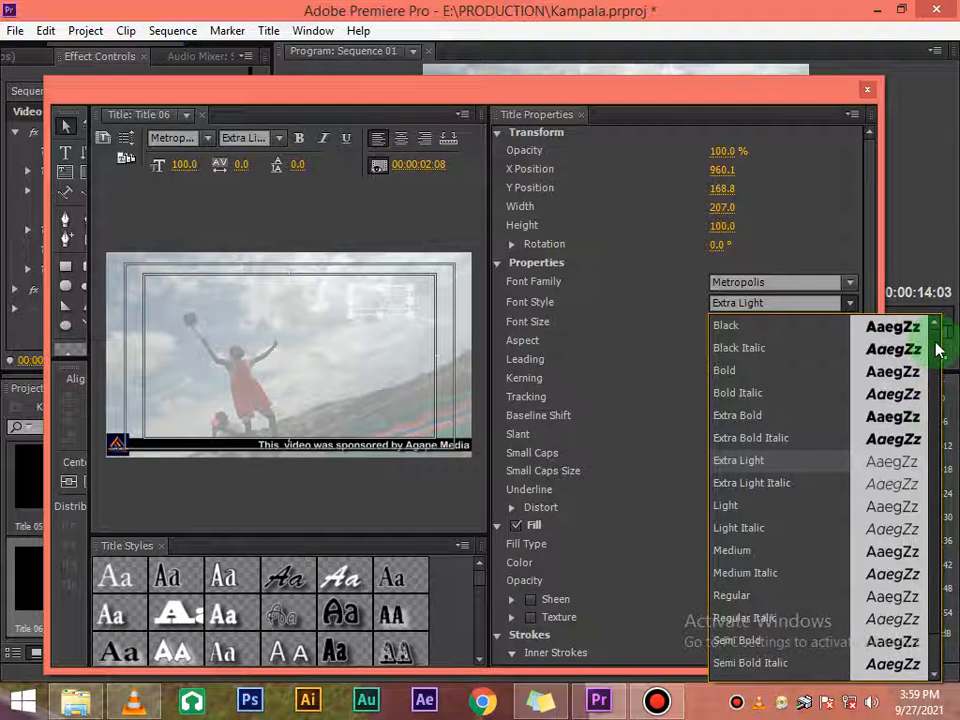
{"action": "left_click", "coordinate": [747, 330]}
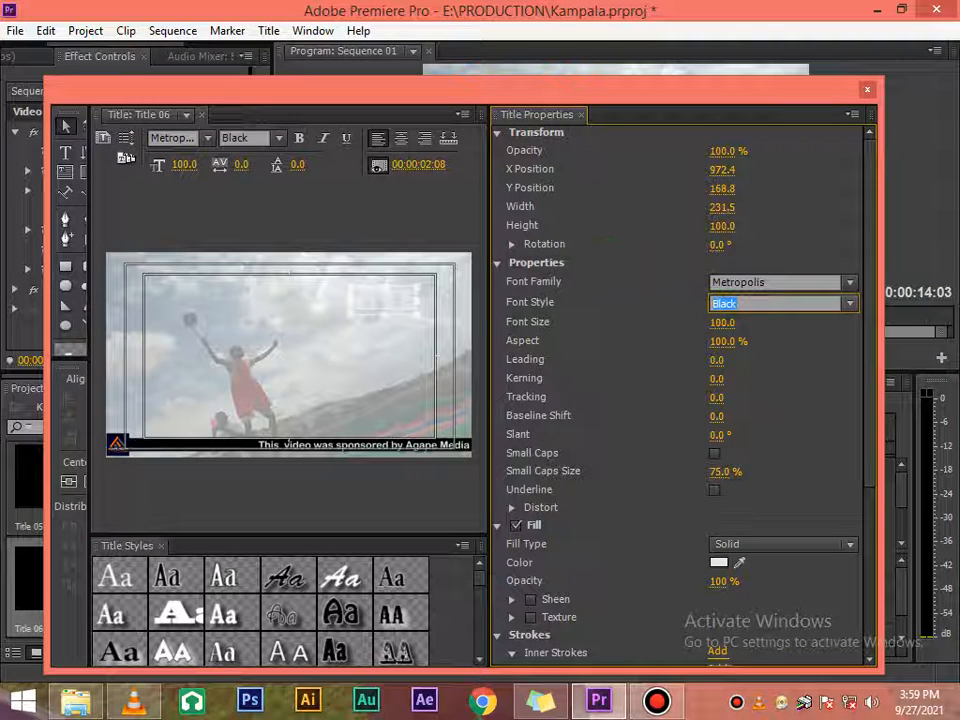
{"action": "left_click_drag", "start_coordinate": [722, 323], "coordinate": [707, 323]}
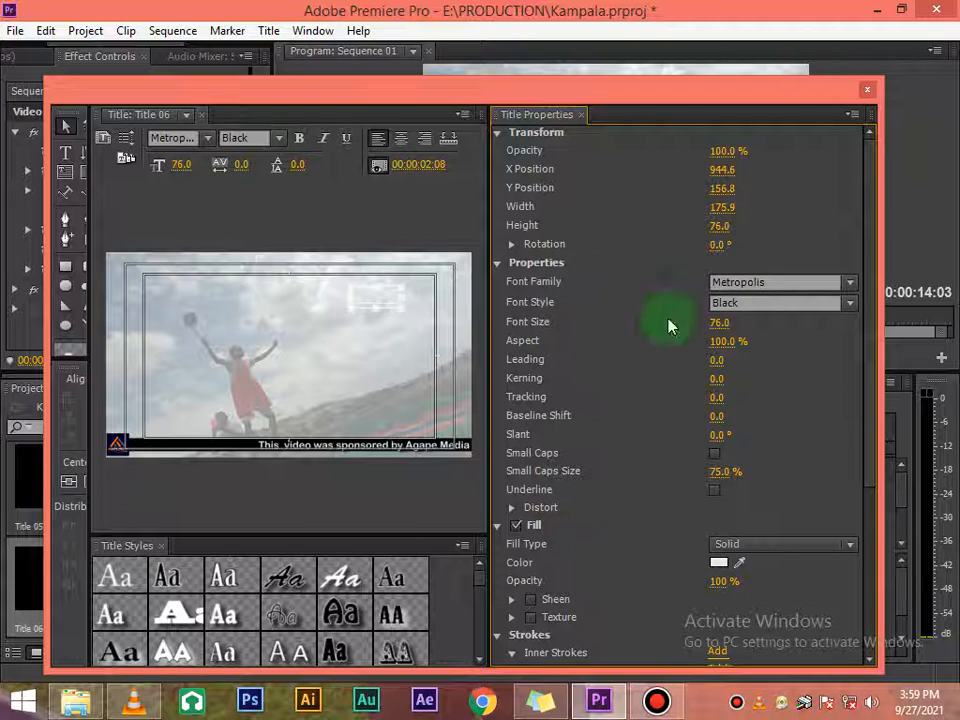
Step: Draw a rectangle about 132 by 73 in the upper-right corner of the title and fill it with solid red
{"action": "left_click", "coordinate": [421, 255]}
{"action": "left_click", "coordinate": [57, 267]}
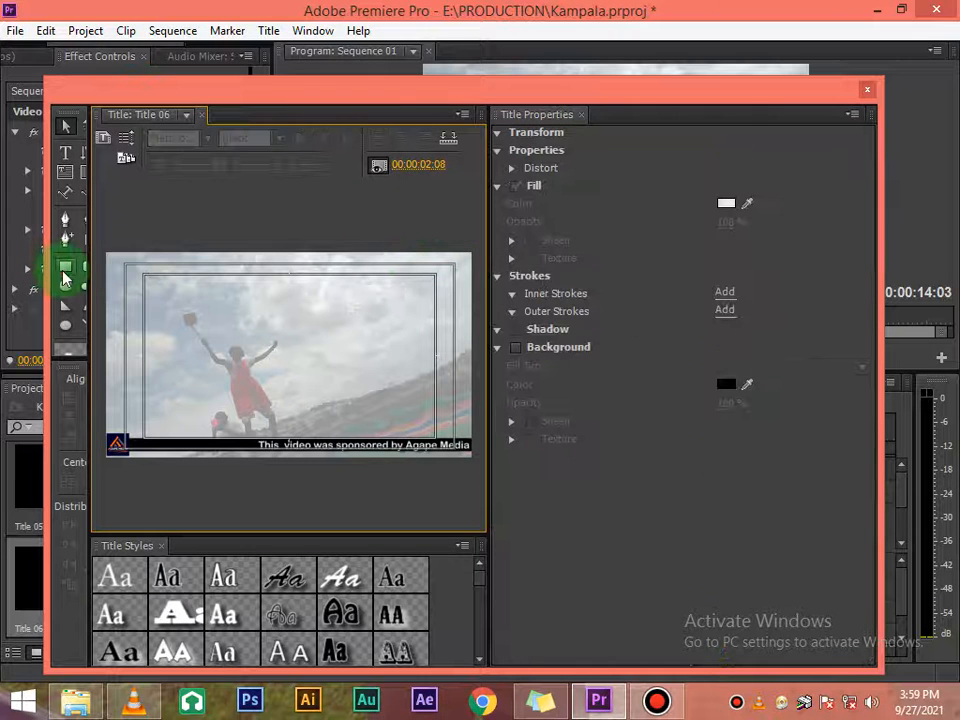
{"action": "mouse_move", "coordinate": [426, 257]}
{"action": "left_mouse_down"}
{"action": "mouse_move", "coordinate": [436, 280]}
{"action": "mouse_move", "coordinate": [464, 280]}
{"action": "left_mouse_up"}
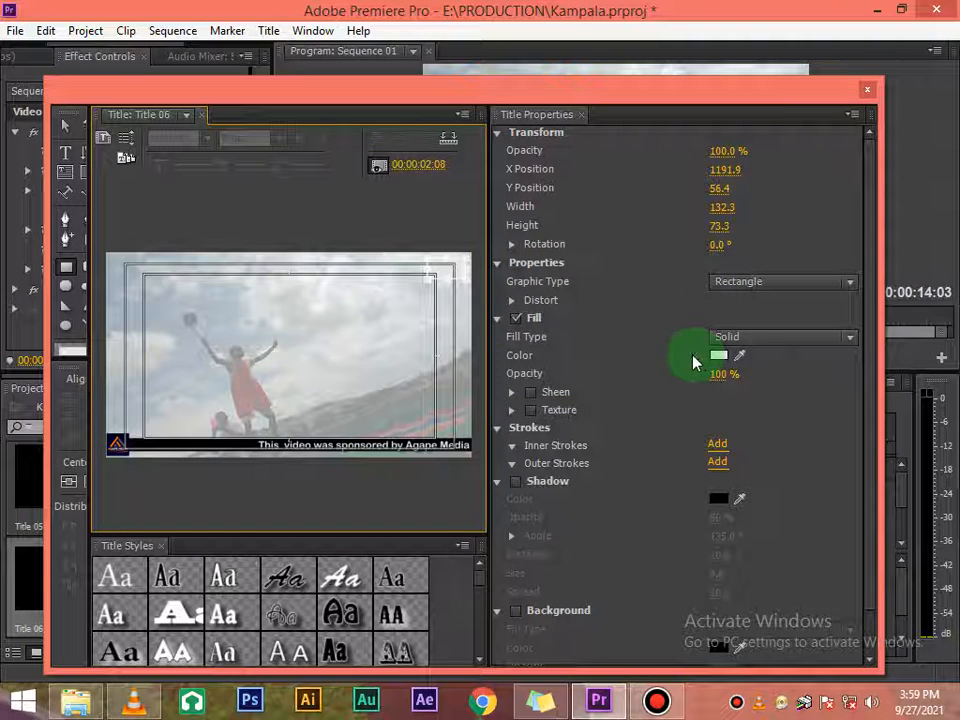
{"action": "left_click", "coordinate": [719, 357]}
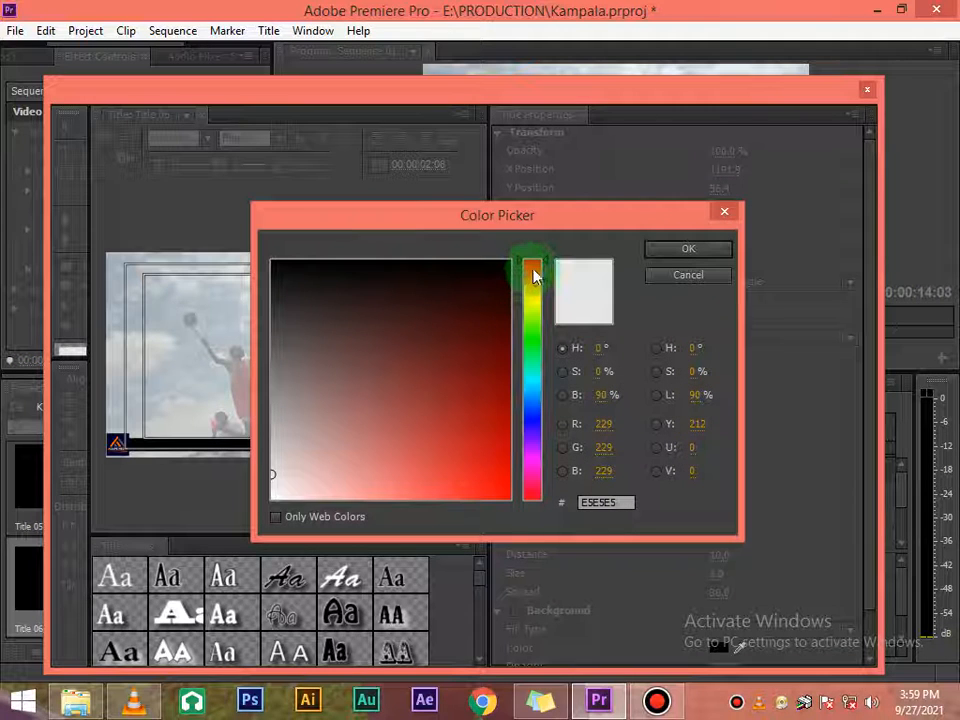
{"action": "left_click", "coordinate": [507, 498]}
{"action": "left_click", "coordinate": [688, 250]}
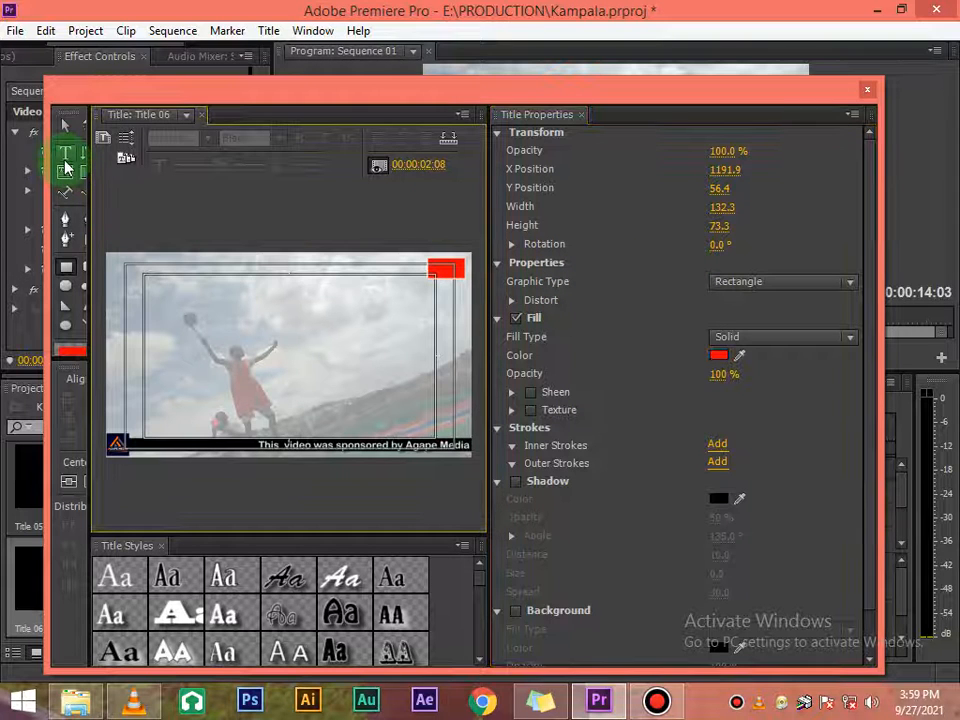
Step: Move the LIVE text away from the red rectangle to about X 935, Y 341 and reveal its fill and stroke properties
{"action": "left_click", "coordinate": [62, 127]}
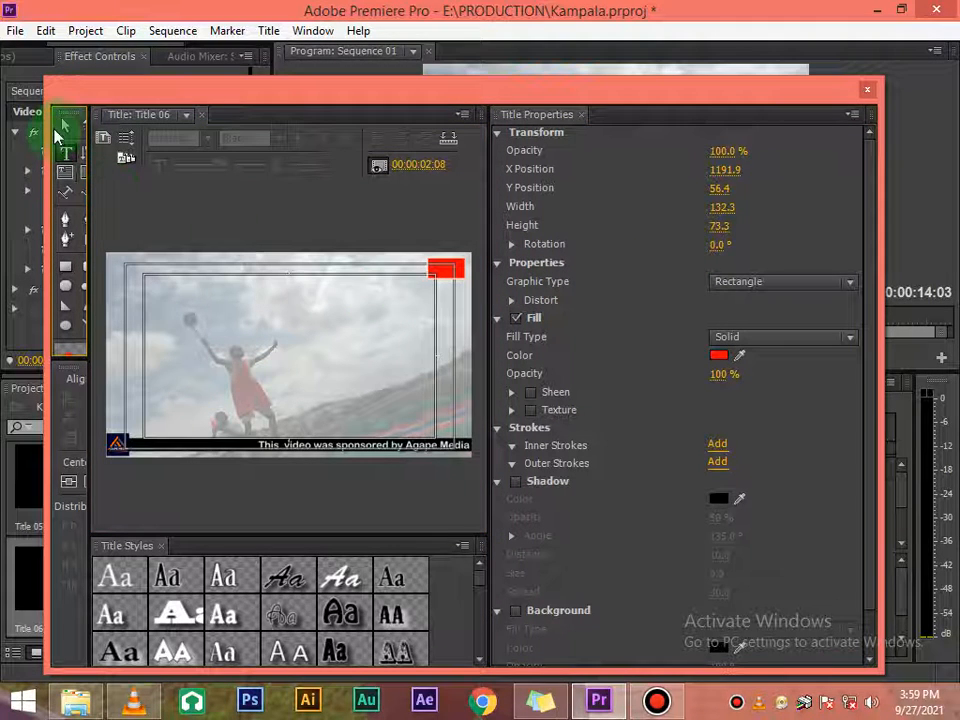
{"action": "left_click", "coordinate": [379, 320]}
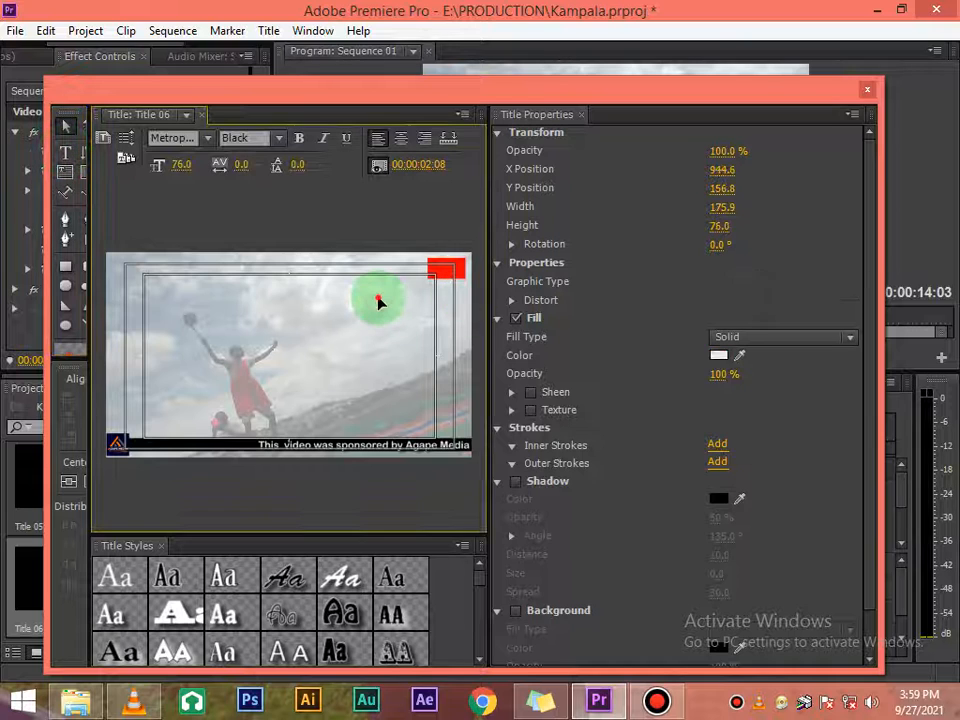
{"action": "left_click_drag", "start_coordinate": [421, 299], "coordinate": [455, 275]}
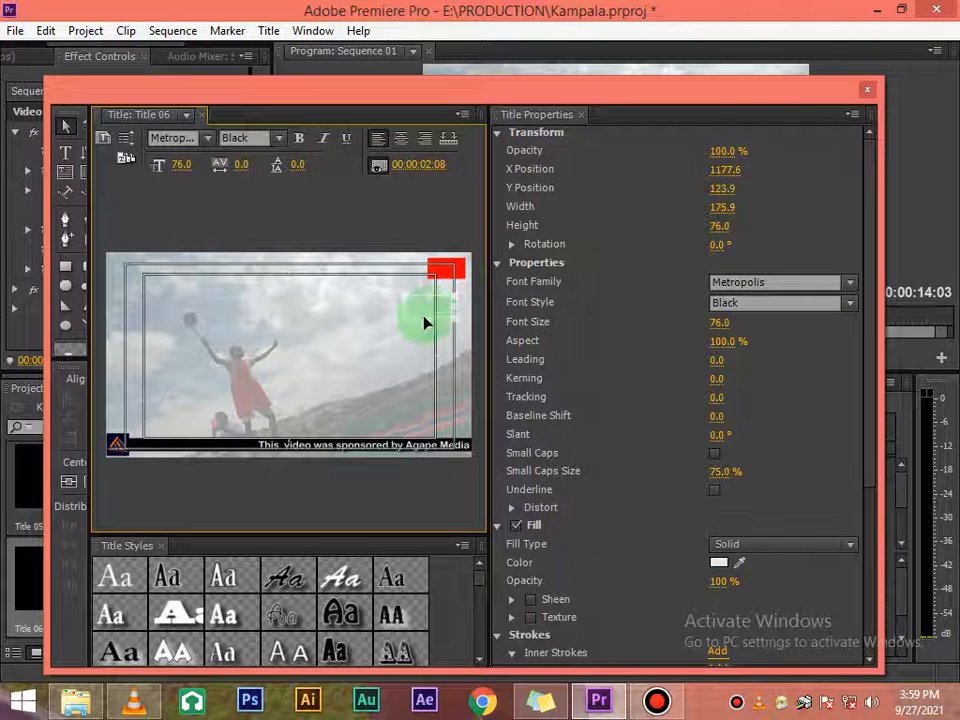
{"action": "left_click_drag", "start_coordinate": [380, 356], "coordinate": [379, 356]}
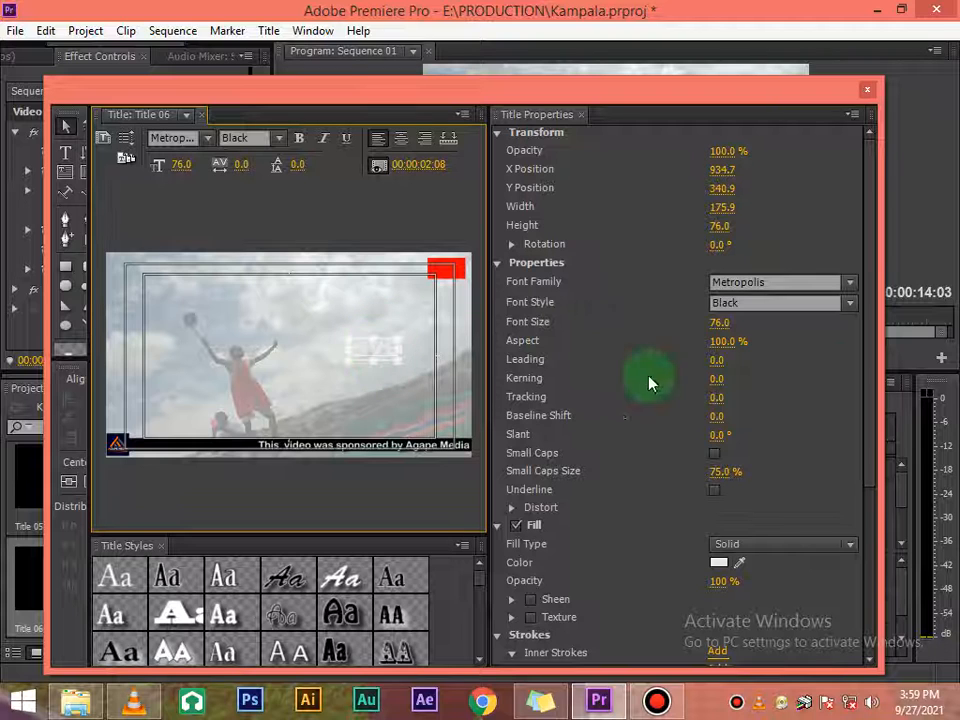
{"action": "left_click_drag", "start_coordinate": [874, 386], "coordinate": [877, 532]}
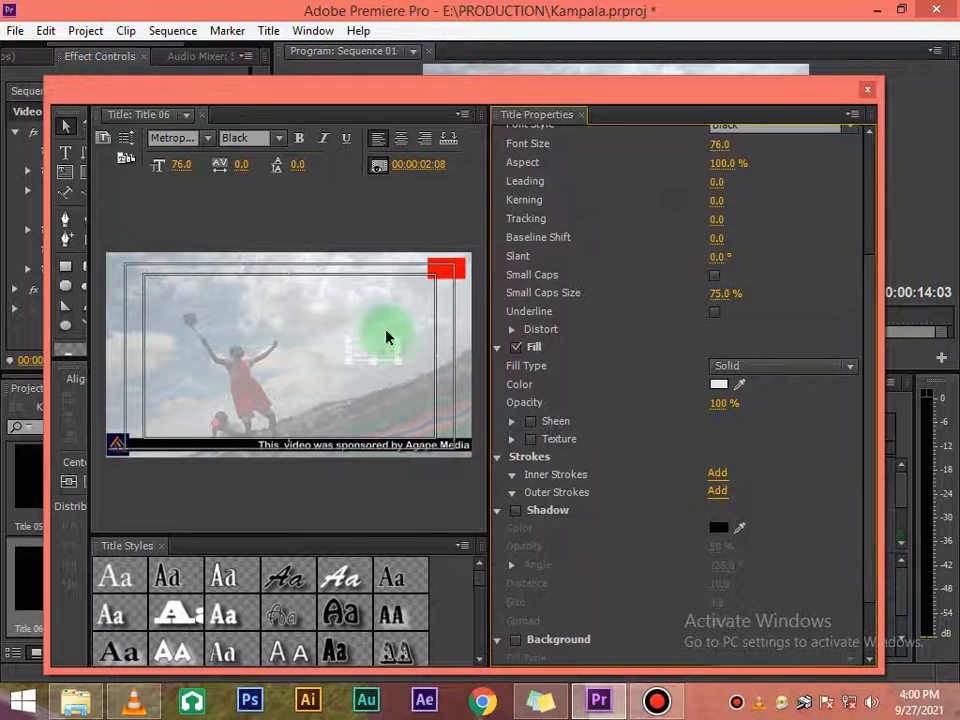
Step: Widen the title tools area and center the LIVE text horizontally and vertically in the frame
{"action": "left_click_drag", "start_coordinate": [88, 231], "coordinate": [165, 278]}
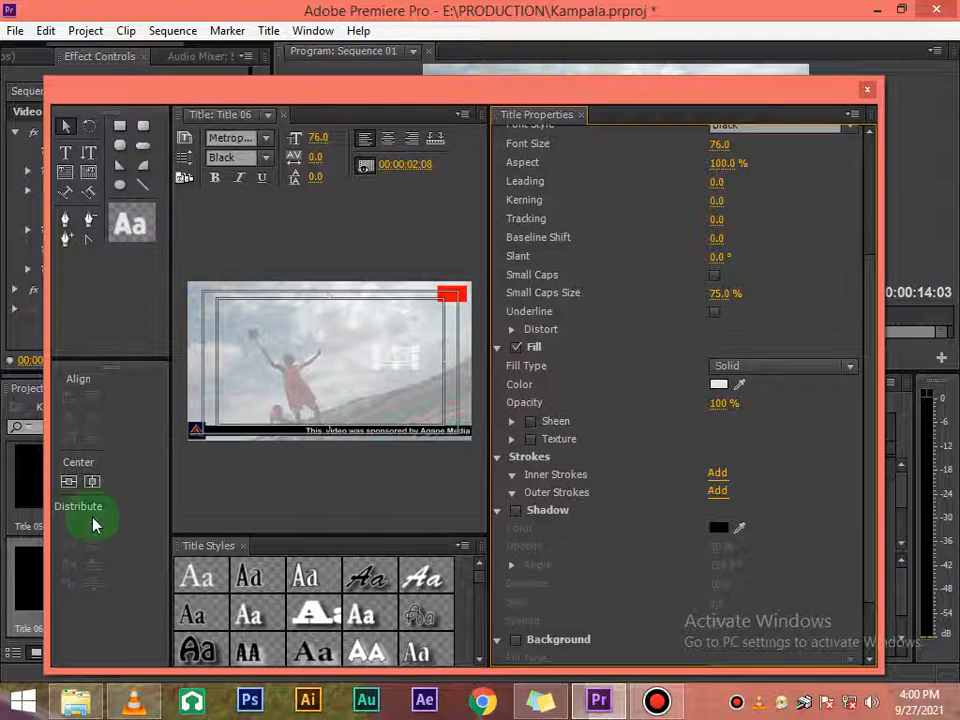
{"action": "left_click", "coordinate": [290, 375]}
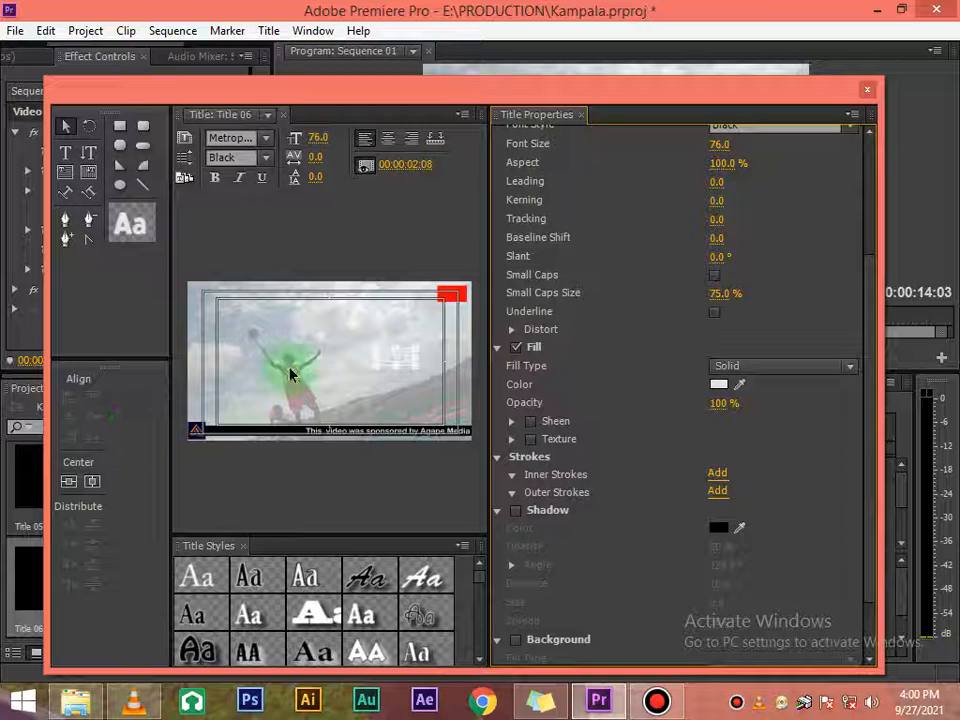
{"action": "left_click", "coordinate": [395, 361]}
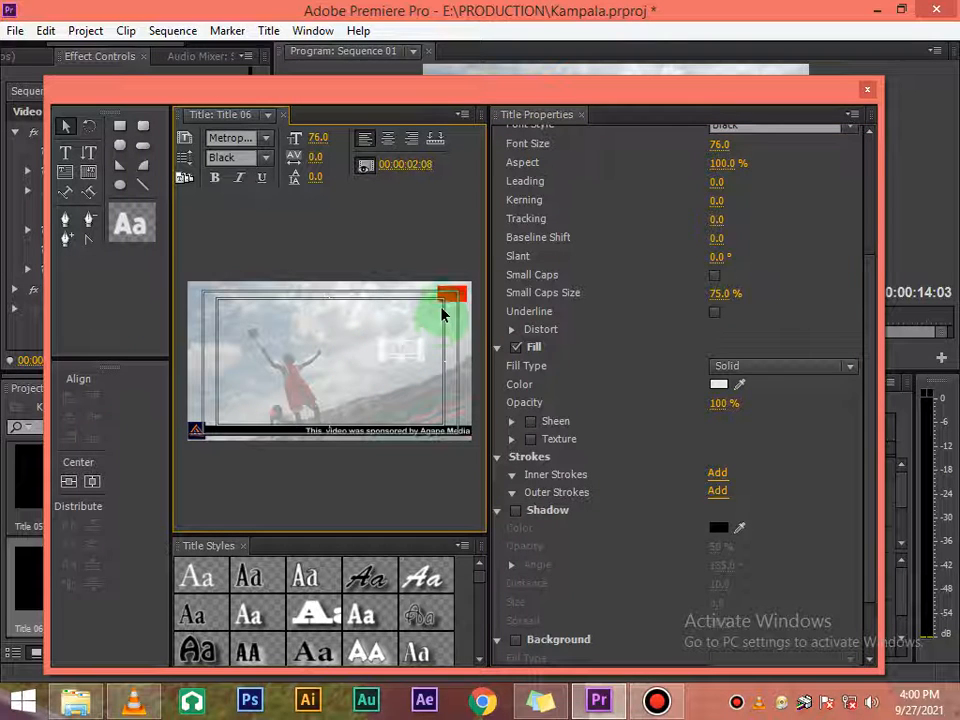
{"action": "left_click", "coordinate": [70, 481]}
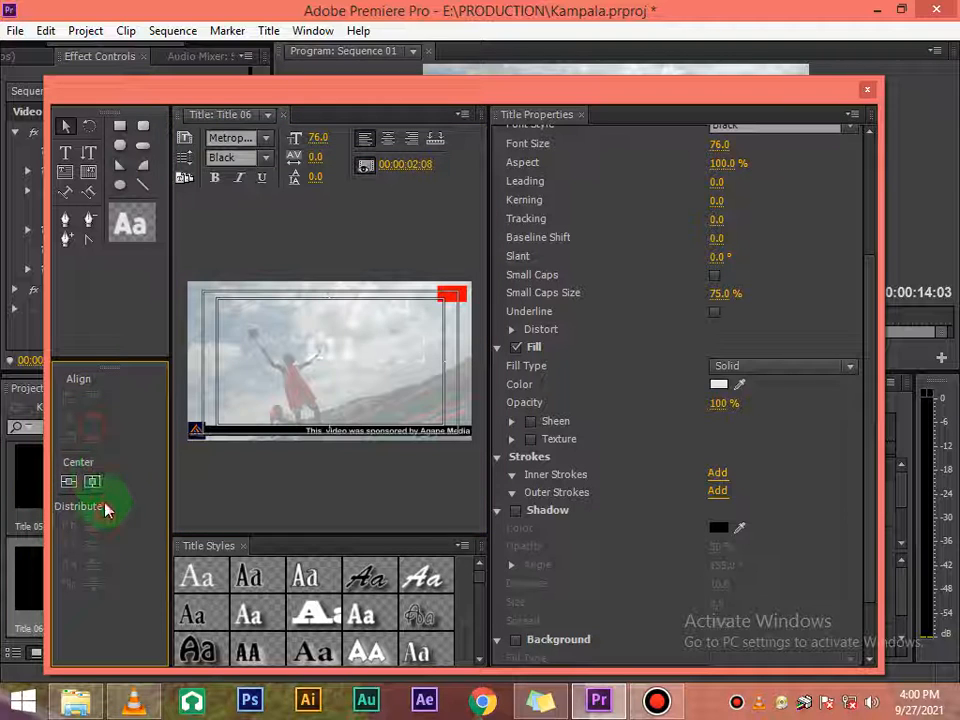
{"action": "left_click", "coordinate": [95, 483]}
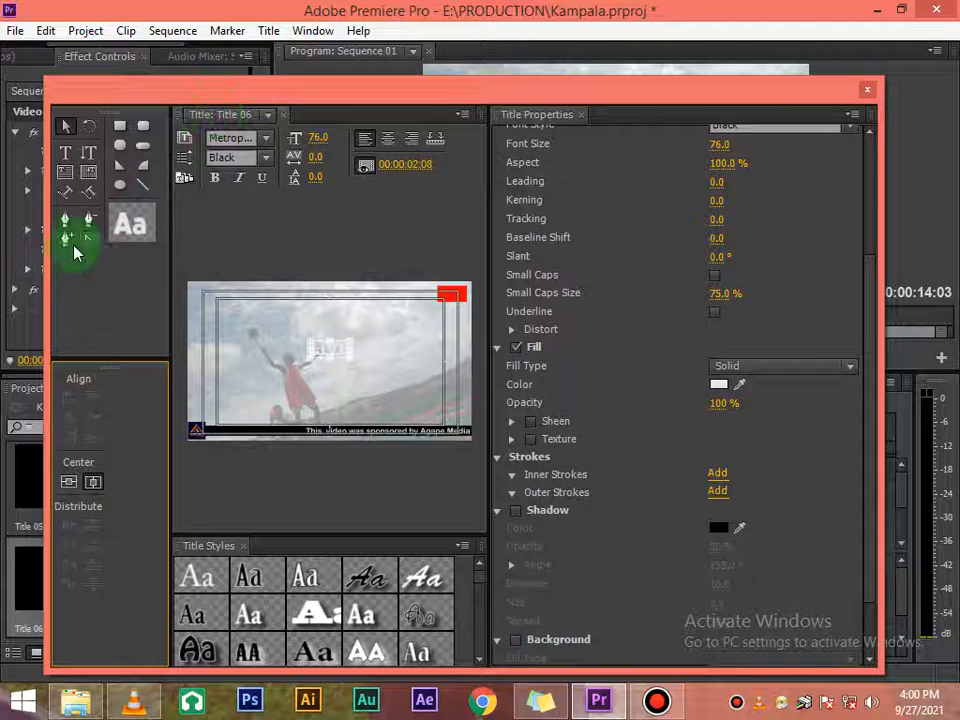
{"action": "left_click", "coordinate": [464, 116]}
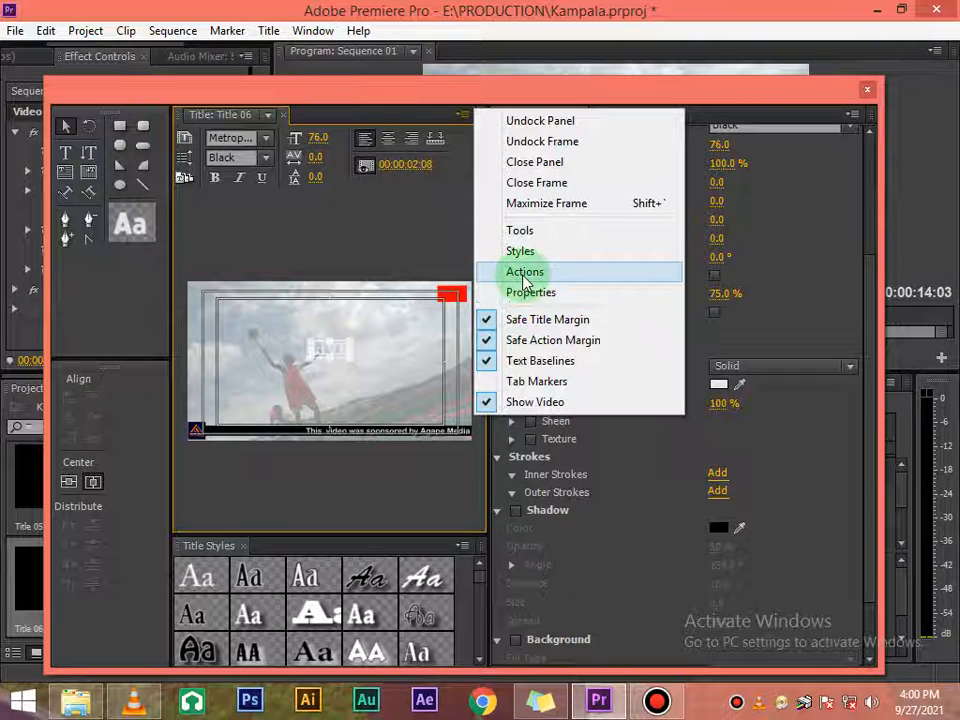
{"action": "left_click", "coordinate": [520, 230]}
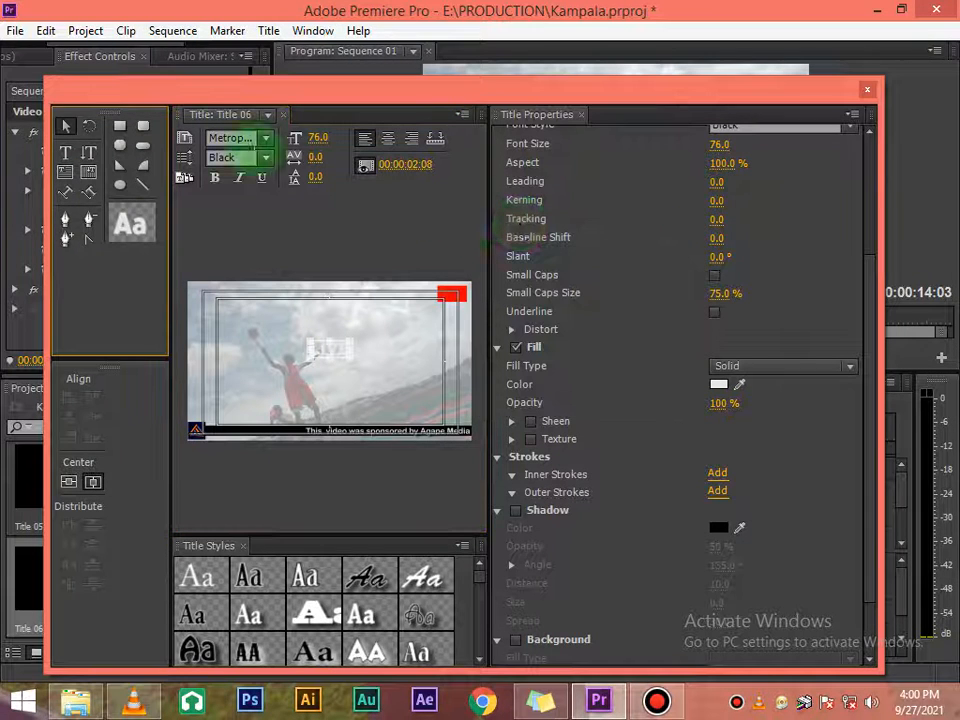
{"action": "left_click", "coordinate": [470, 127]}
{"action": "left_click", "coordinate": [463, 116]}
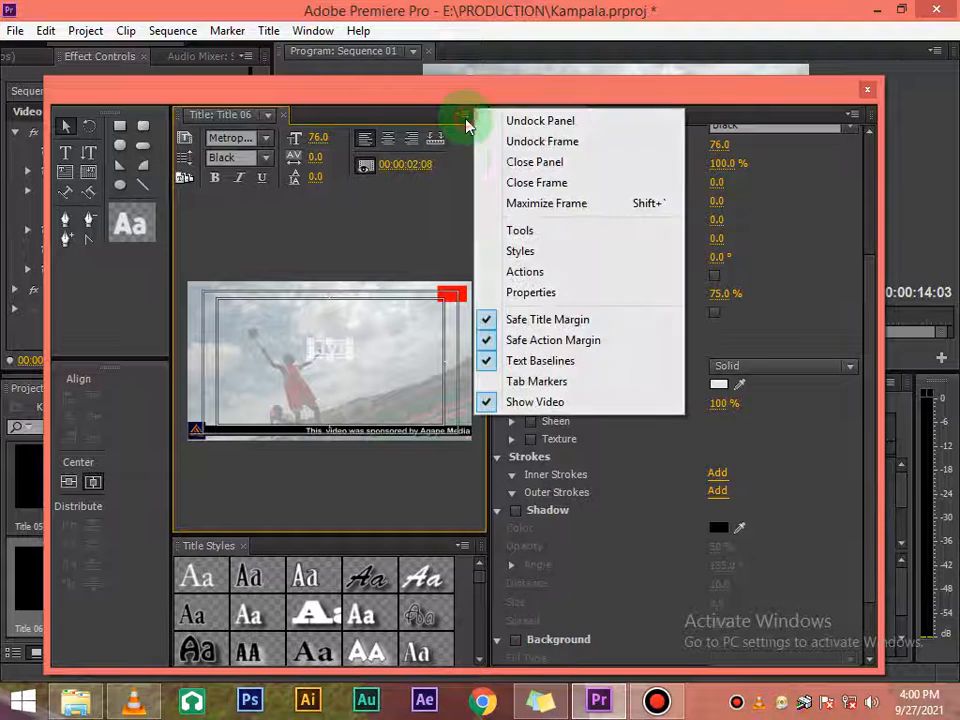
{"action": "left_click", "coordinate": [530, 271]}
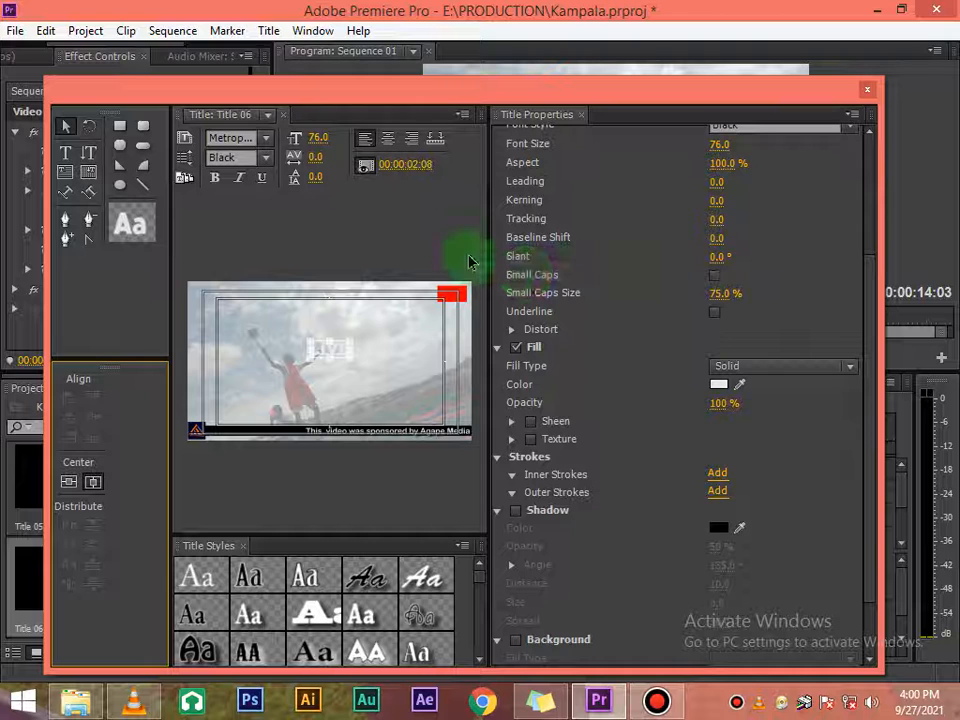
{"action": "left_click", "coordinate": [465, 120]}
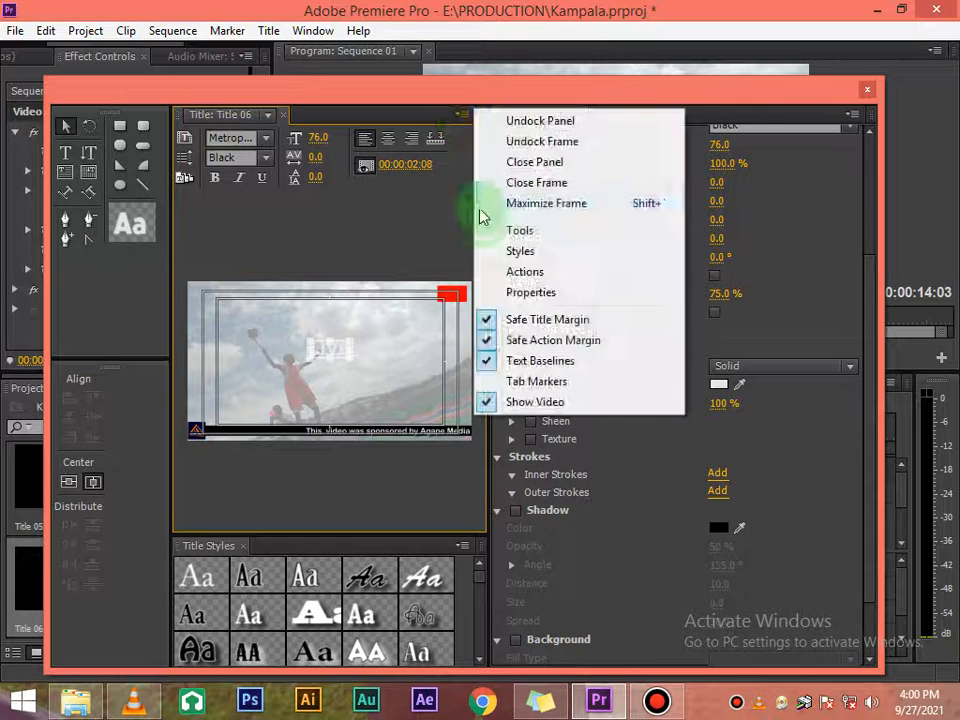
{"action": "left_click", "coordinate": [535, 271]}
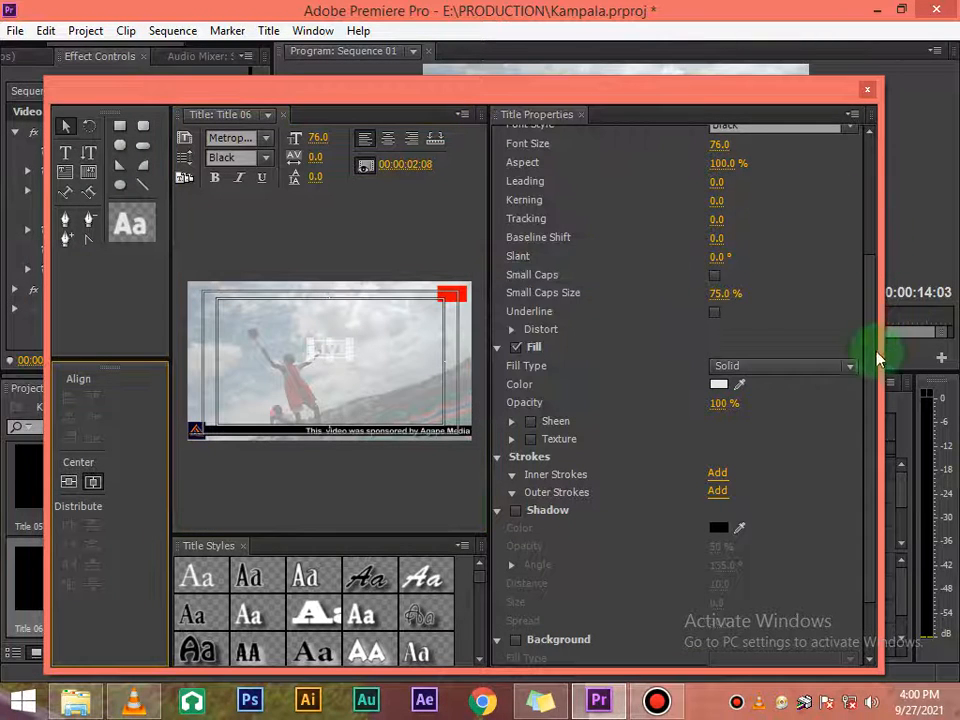
{"action": "left_click_drag", "start_coordinate": [874, 339], "coordinate": [845, 525]}
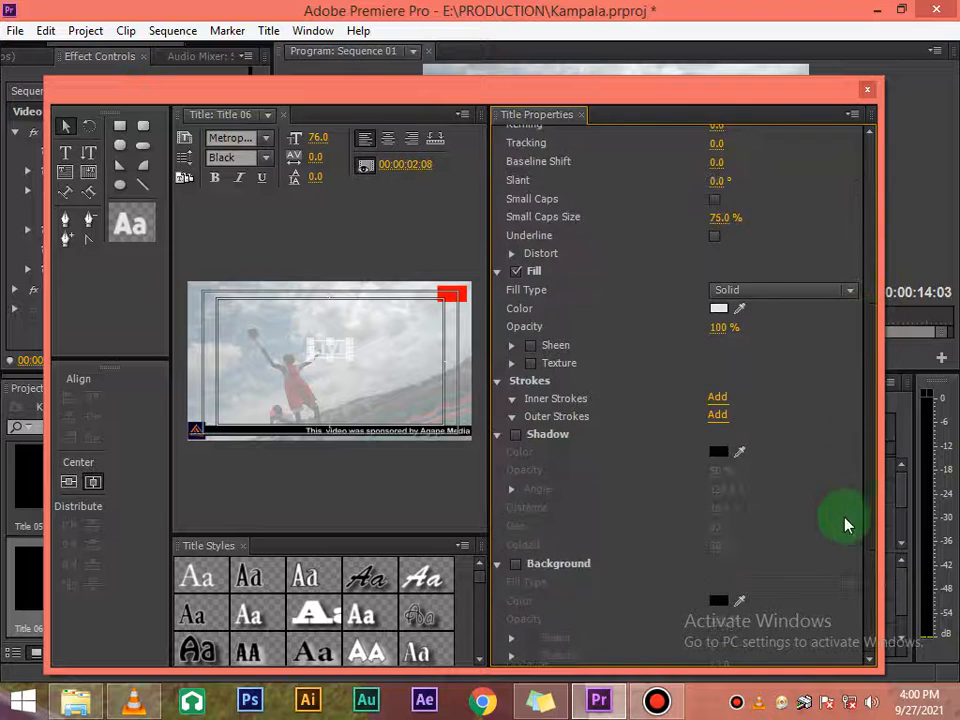
{"action": "left_click_drag", "start_coordinate": [852, 476], "coordinate": [866, 290]}
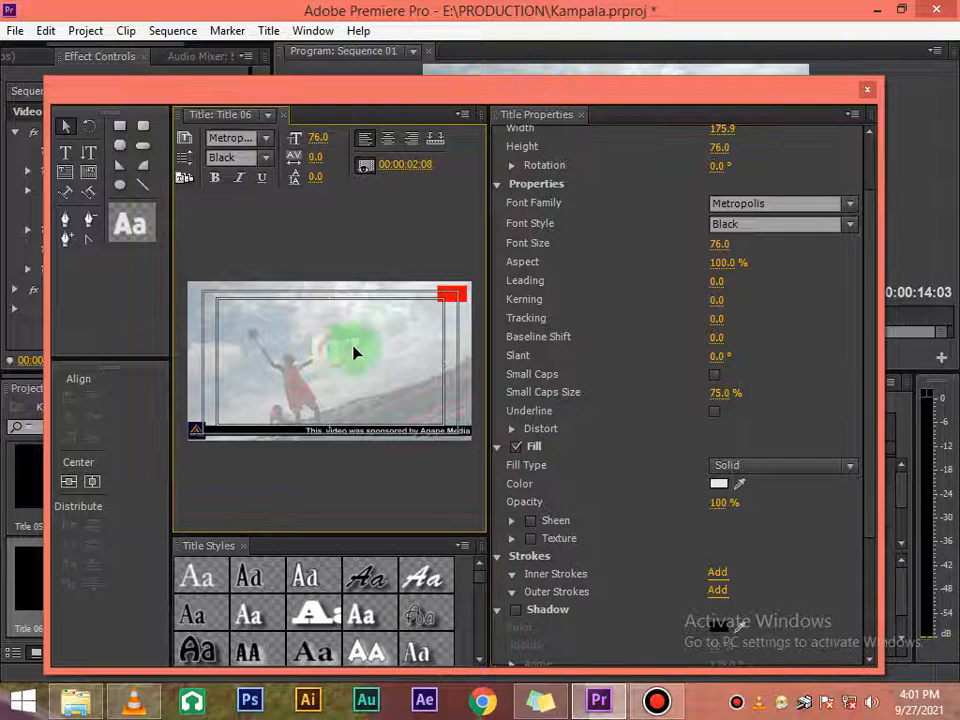
Step: Delete the LIVE text together with the red rectangle in the upper-right corner of the title
{"action": "left_click", "coordinate": [458, 300]}
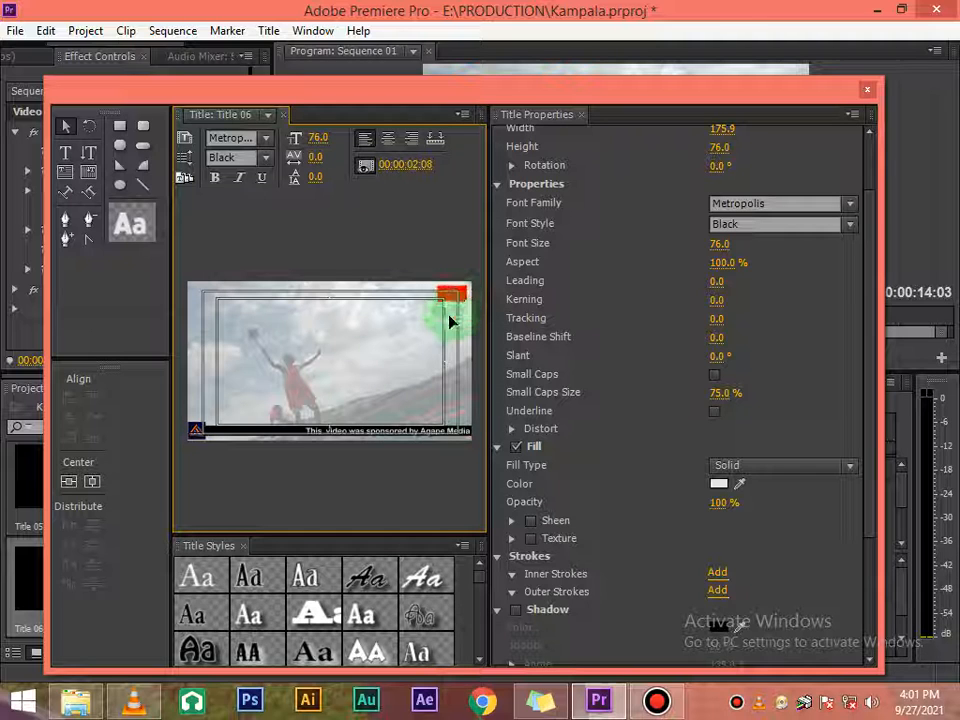
{"action": "left_click", "coordinate": [328, 252]}
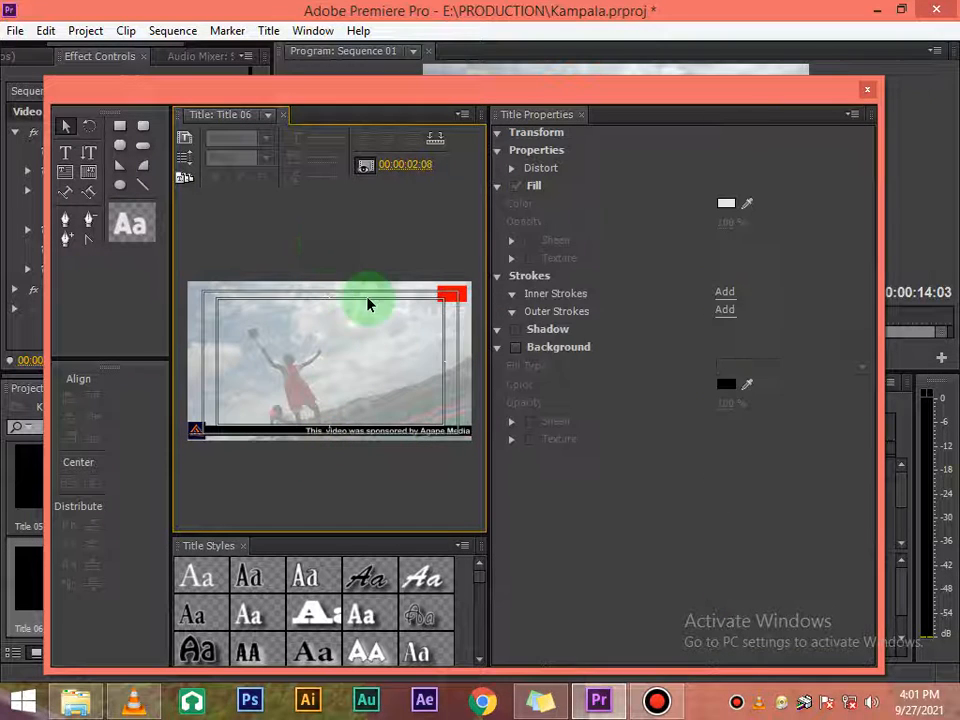
{"action": "left_click", "coordinate": [453, 314]}
{"action": "left_click", "coordinate": [451, 295]}
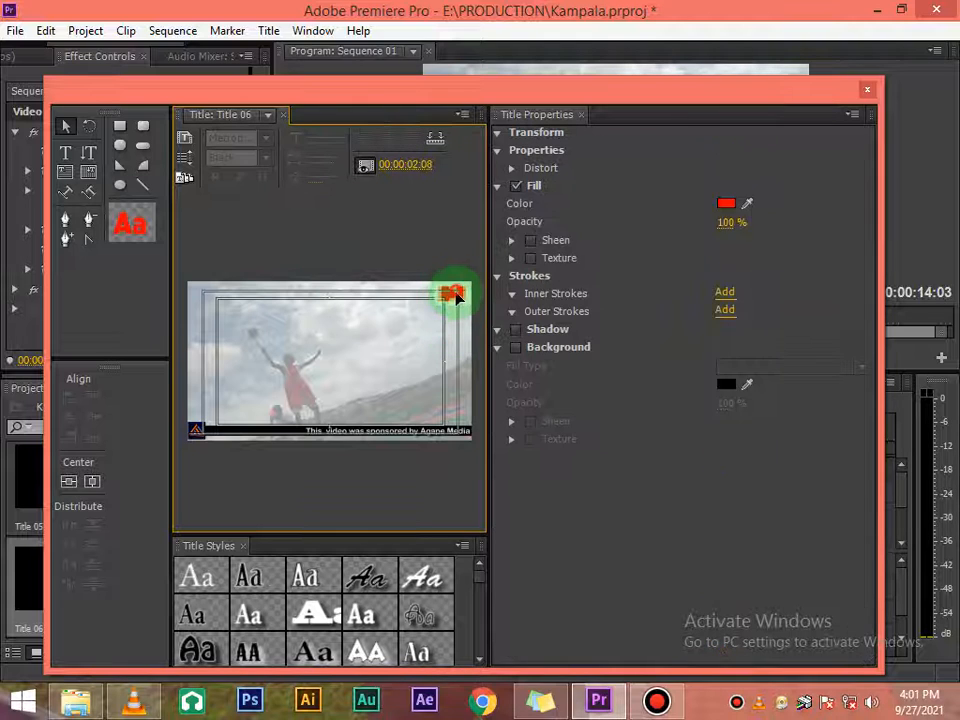
{"action": "key", "text": "Delete"}
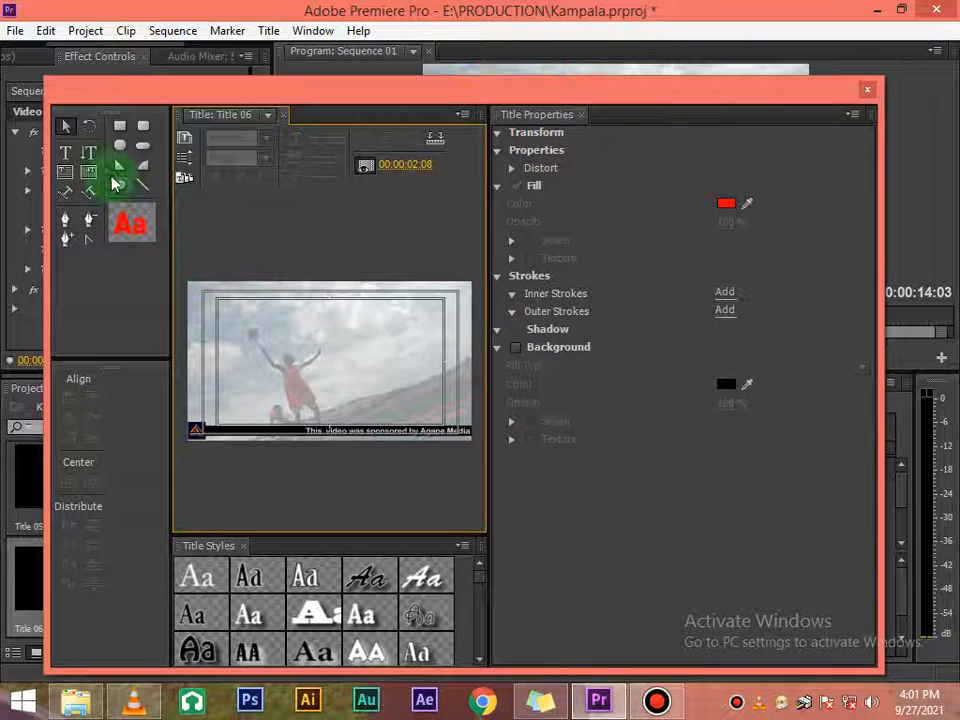
Step: Draw a solid red rectangle about 115 by 73 in the upper-right corner of the title frame
{"action": "left_click", "coordinate": [119, 126]}
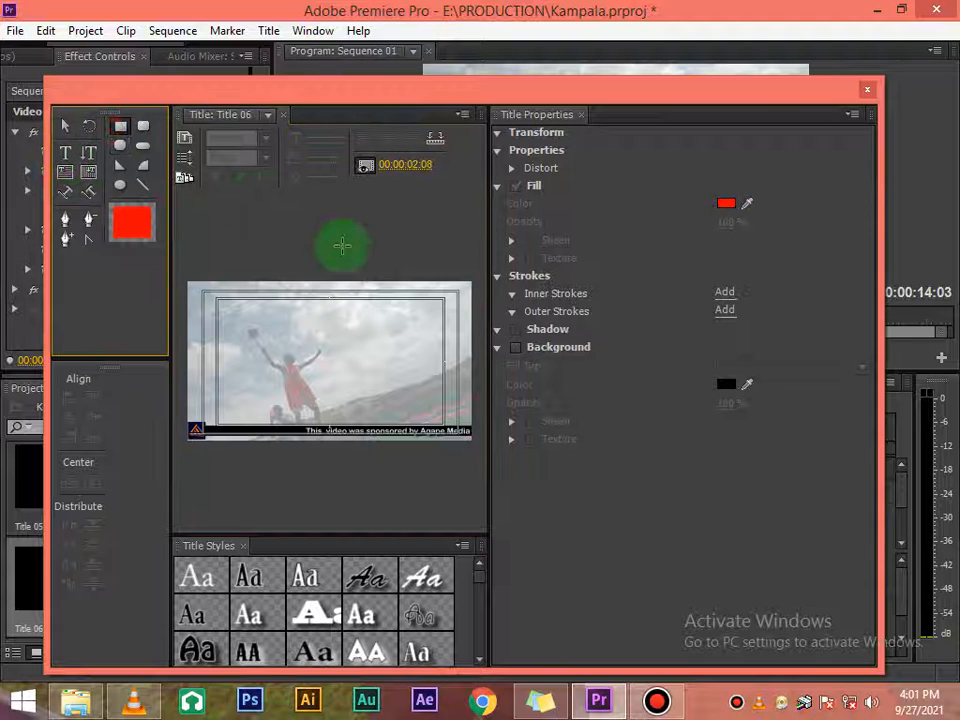
{"action": "mouse_move", "coordinate": [440, 289]}
{"action": "left_mouse_down"}
{"action": "mouse_move", "coordinate": [444, 312]}
{"action": "mouse_move", "coordinate": [465, 305]}
{"action": "left_mouse_up"}
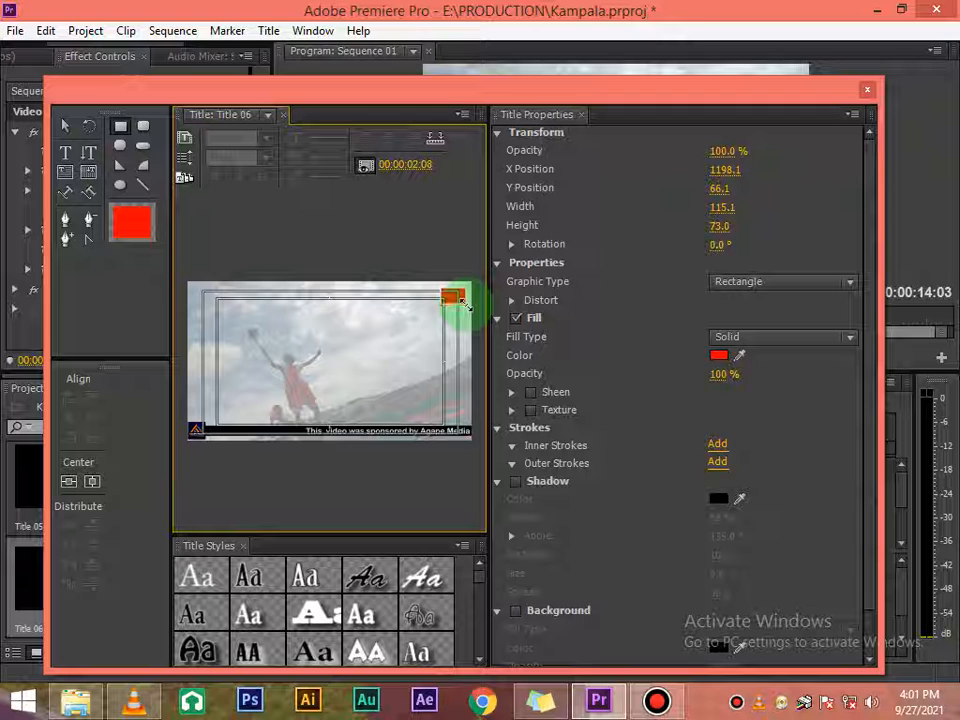
{"action": "left_click", "coordinate": [81, 316]}
Step: Add the text "LIVE" above the center of the title at about X 578, Y 240
{"action": "left_click", "coordinate": [68, 152]}
{"action": "left_click", "coordinate": [296, 343]}
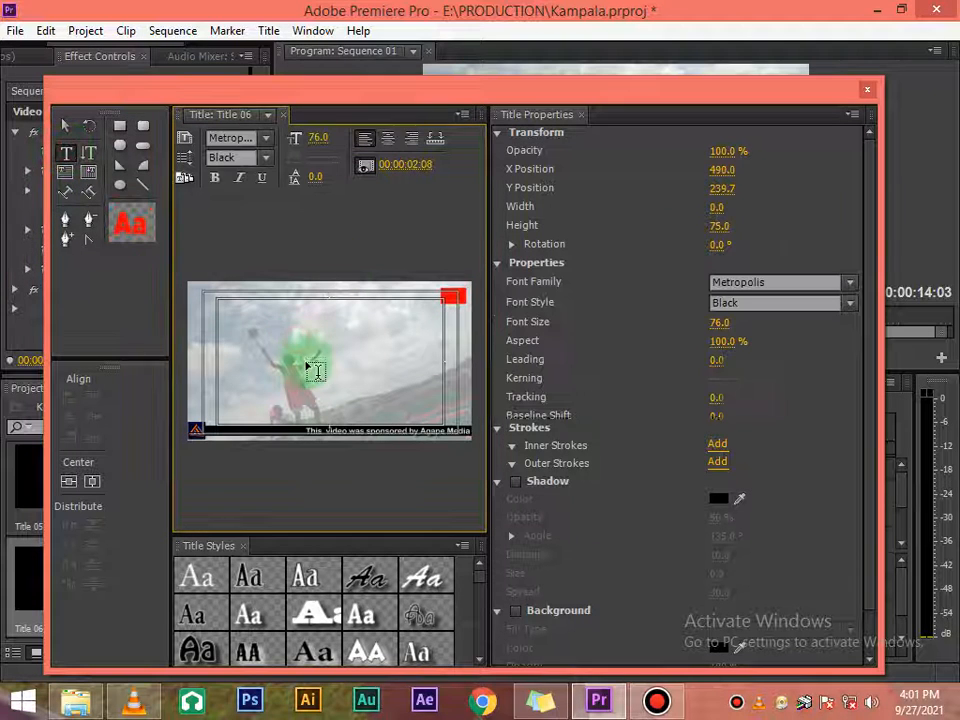
{"action": "type", "text": "LIVE"}
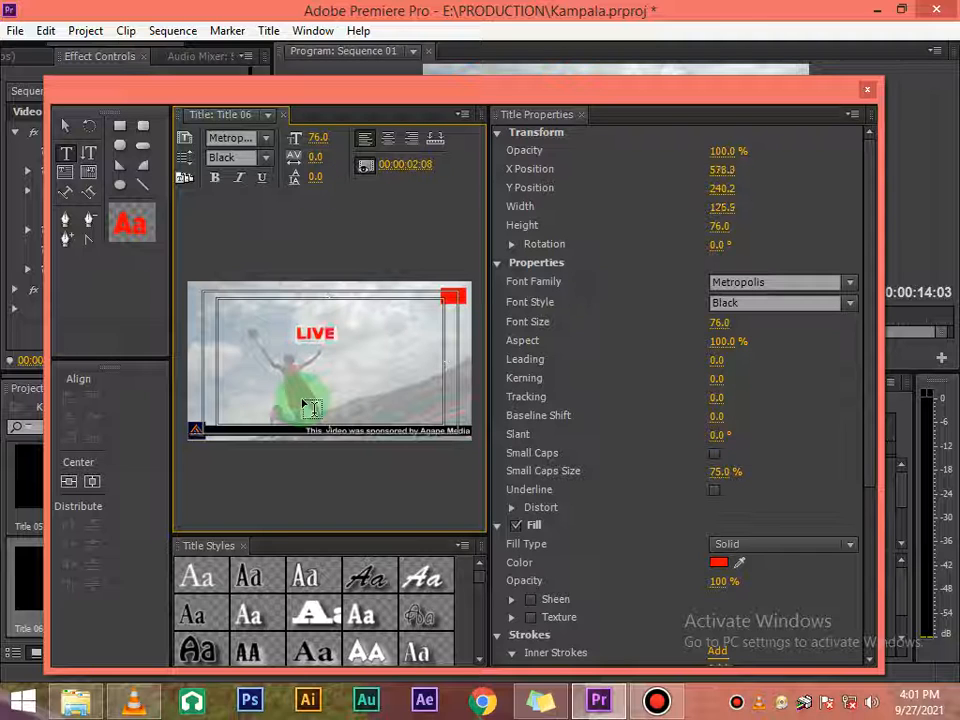
Step: Set the LIVE text's fill color to near-white FCFCFC and place the text over the red rectangle
{"action": "left_click", "coordinate": [66, 125]}
{"action": "left_click", "coordinate": [318, 346]}
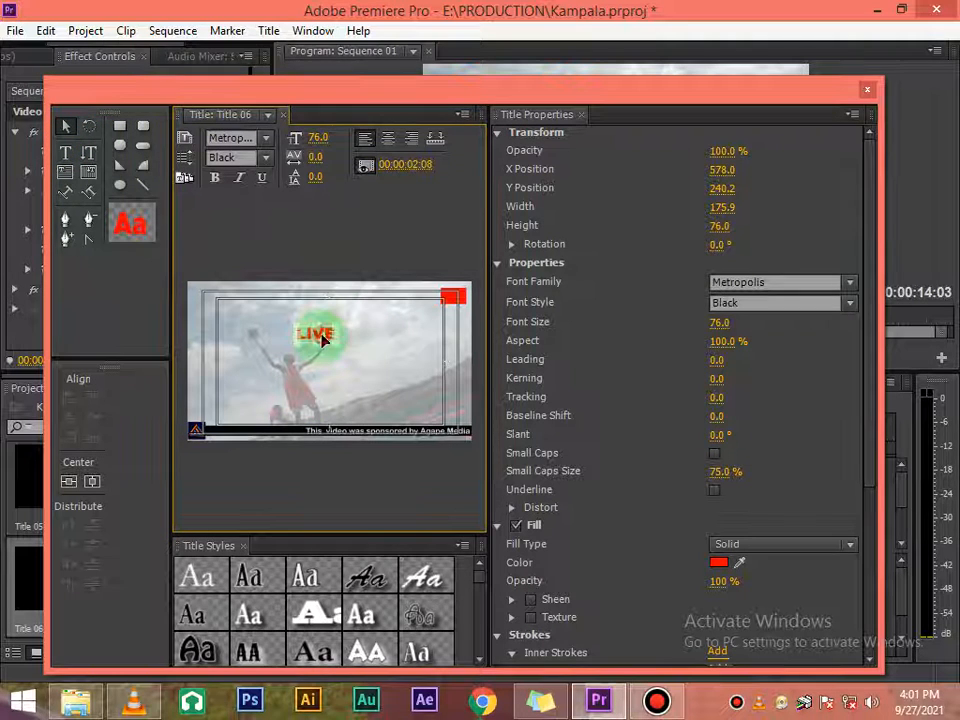
{"action": "left_click", "coordinate": [717, 563]}
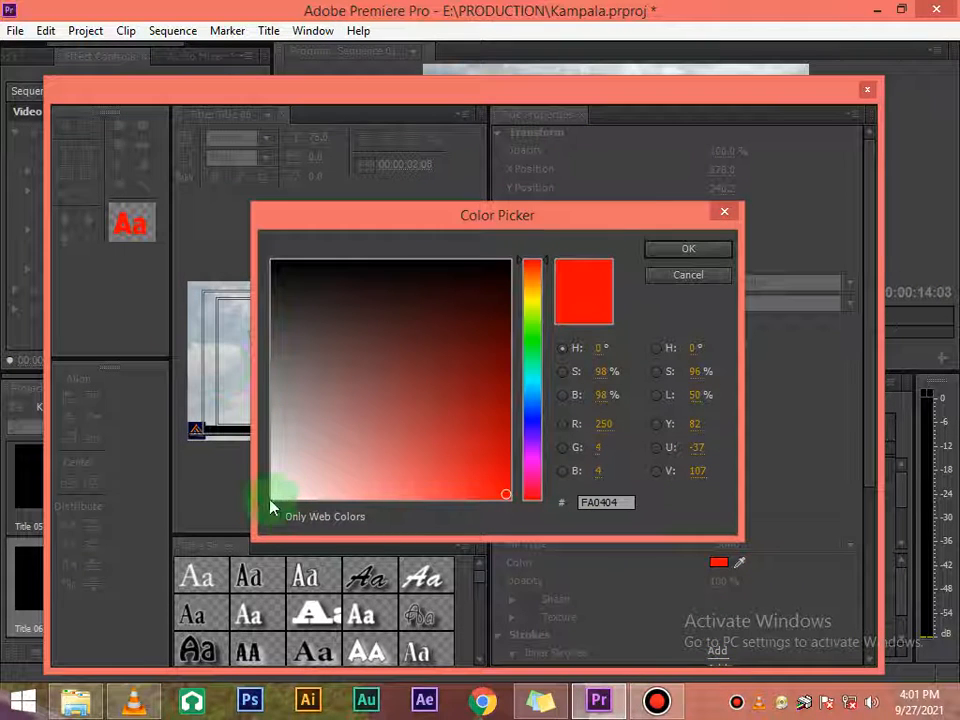
{"action": "left_click", "coordinate": [272, 496]}
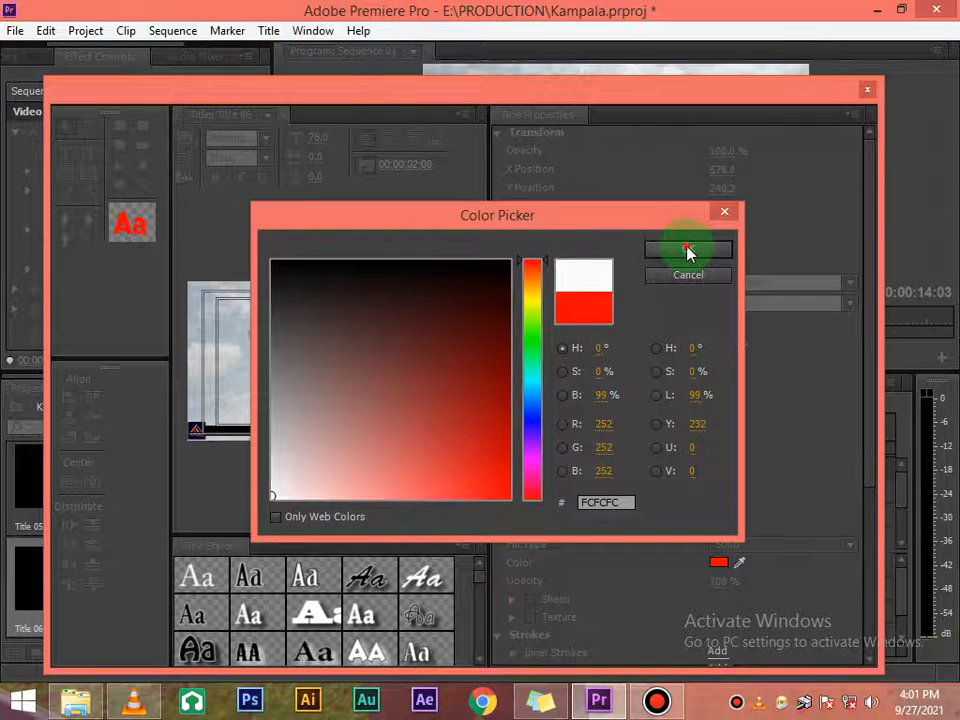
{"action": "left_click", "coordinate": [687, 250]}
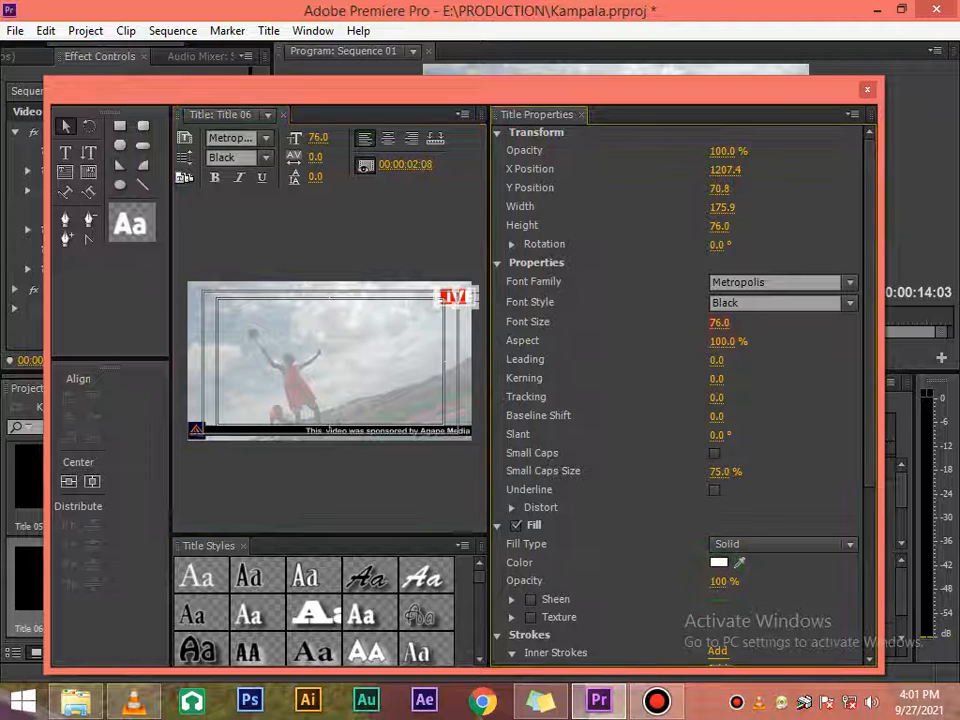
Step: Reduce the LIVE text's font size to 48 so it fits inside the red rectangle
{"action": "left_click_drag", "start_coordinate": [719, 322], "coordinate": [698, 322]}
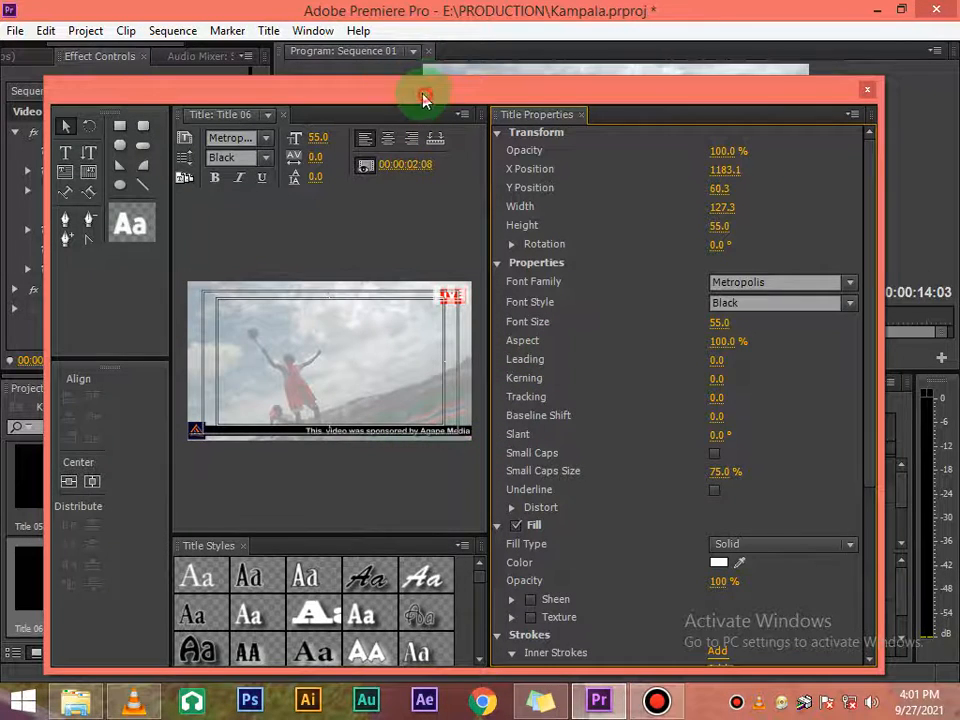
{"action": "left_click_drag", "start_coordinate": [424, 97], "coordinate": [403, 52]}
{"action": "left_click", "coordinate": [443, 447]}
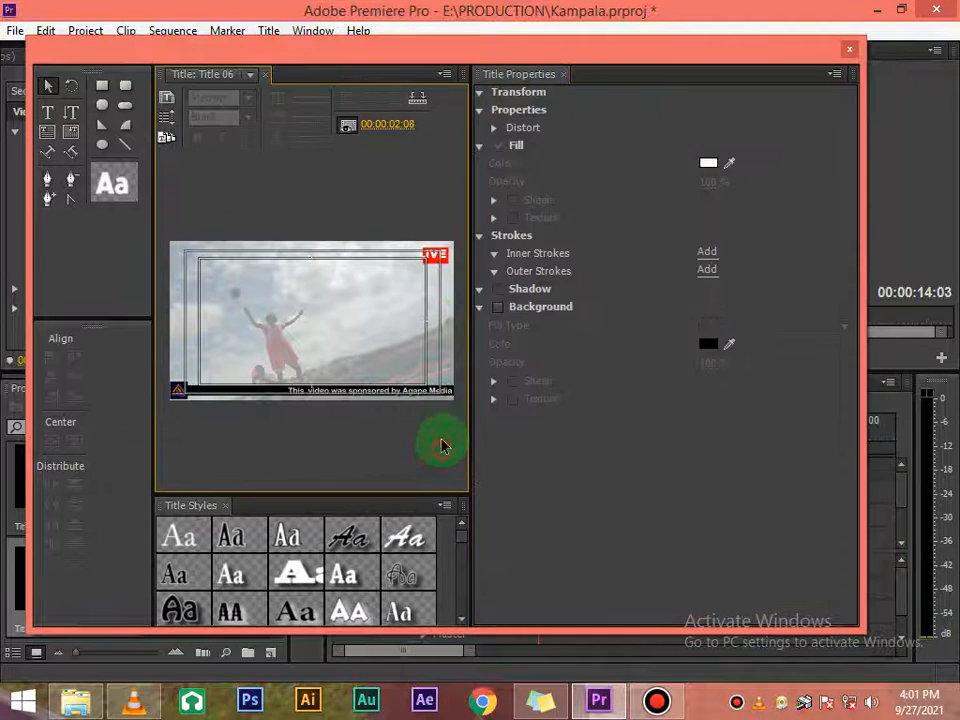
{"action": "left_click", "coordinate": [436, 262]}
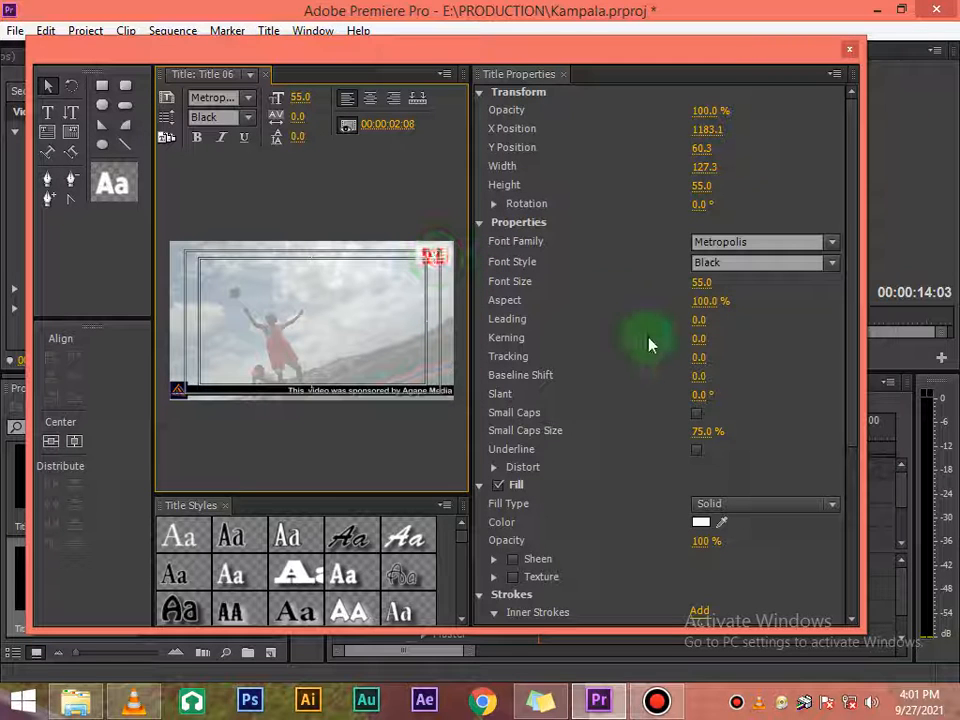
{"action": "left_click_drag", "start_coordinate": [697, 284], "coordinate": [615, 375]}
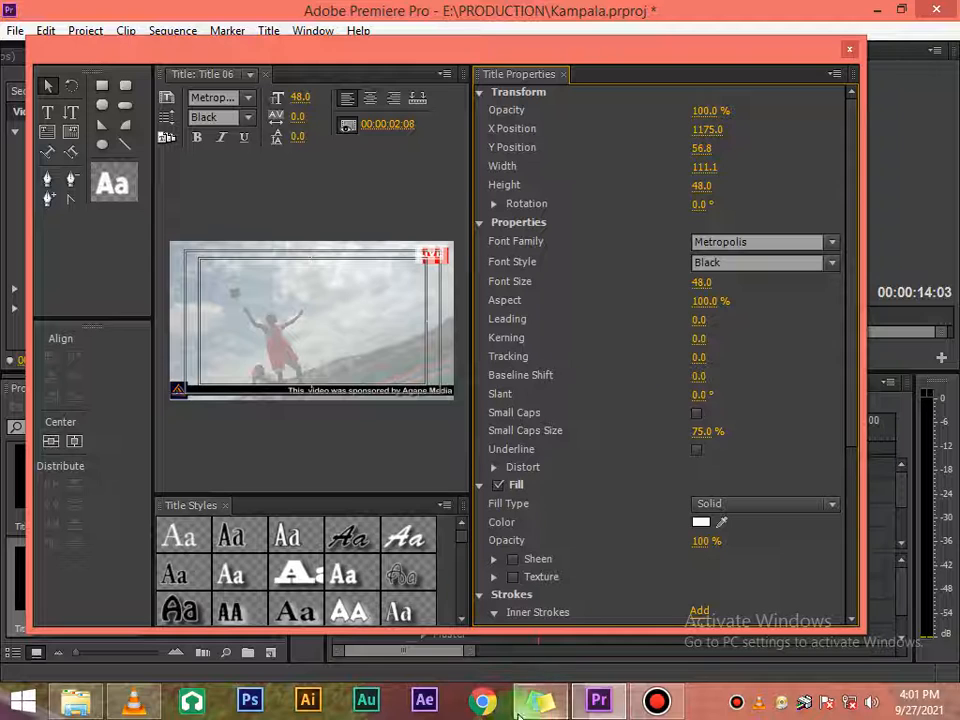
Step: Nudge the LIVE text to about X 1194, Y 63 within the red rectangle and deselect it
{"action": "double_click", "coordinate": [533, 714]}
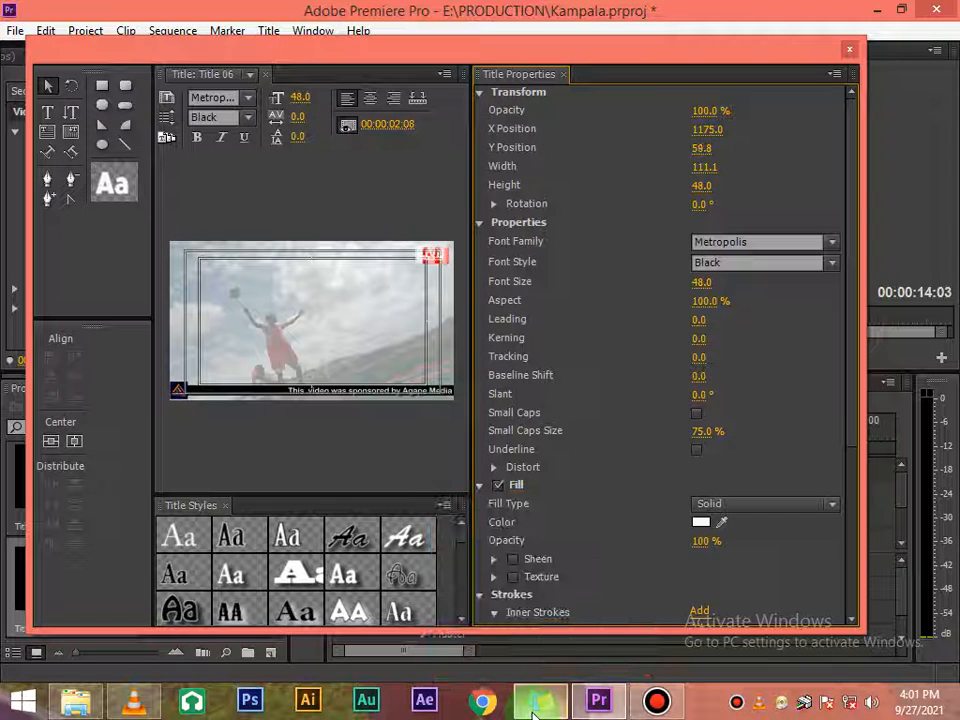
{"action": "key", "text": "Right"}
{"action": "key", "text": "Right"}
{"action": "key", "text": "Right"}
{"action": "key", "text": "shift+Right"}
{"action": "key", "text": "shift+Right"}
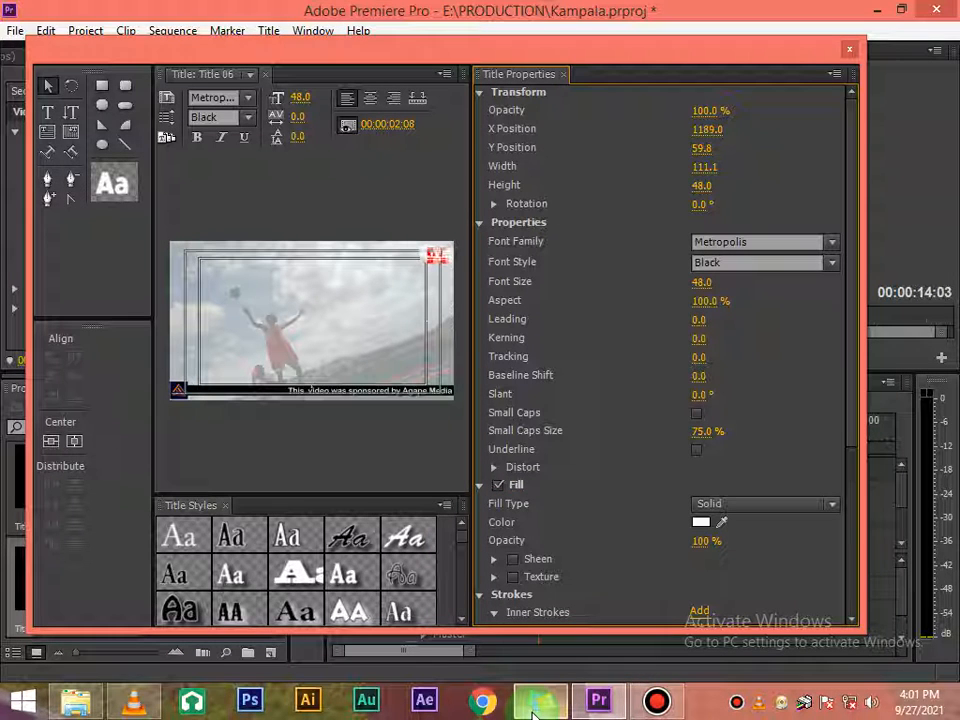
{"action": "key", "text": "Down"}
{"action": "key", "text": "Down"}
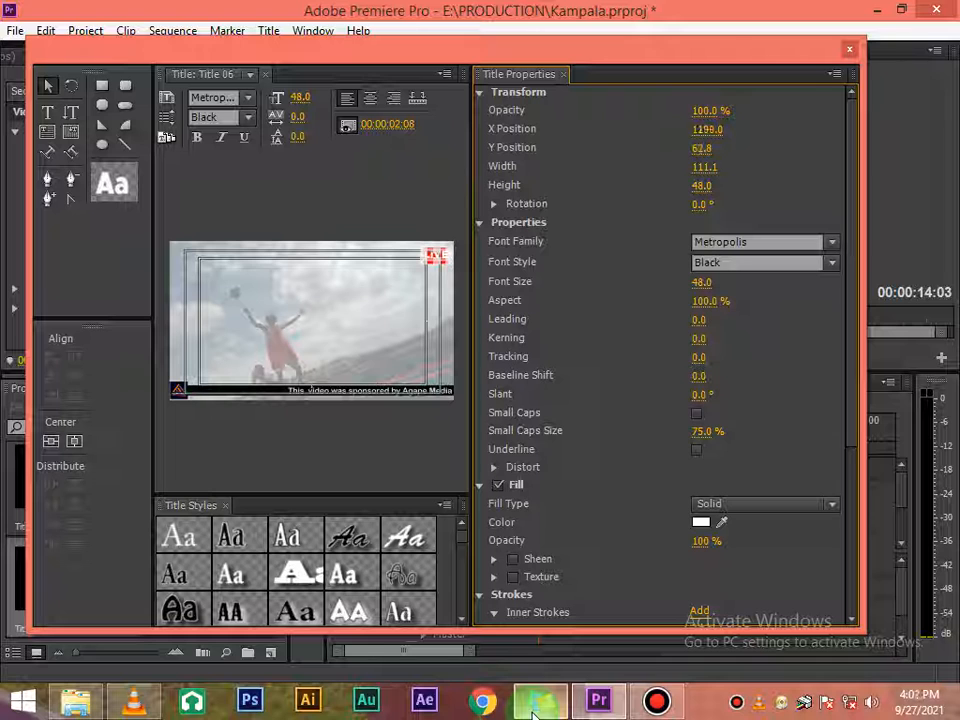
{"action": "left_click", "coordinate": [420, 197]}
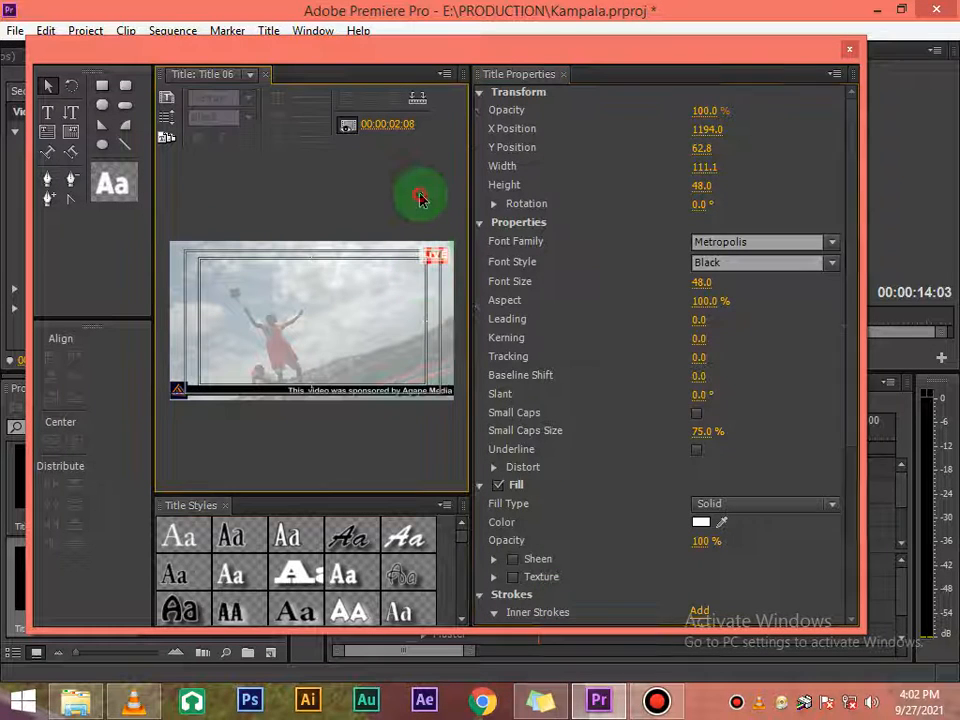
{"action": "left_click", "coordinate": [437, 260]}
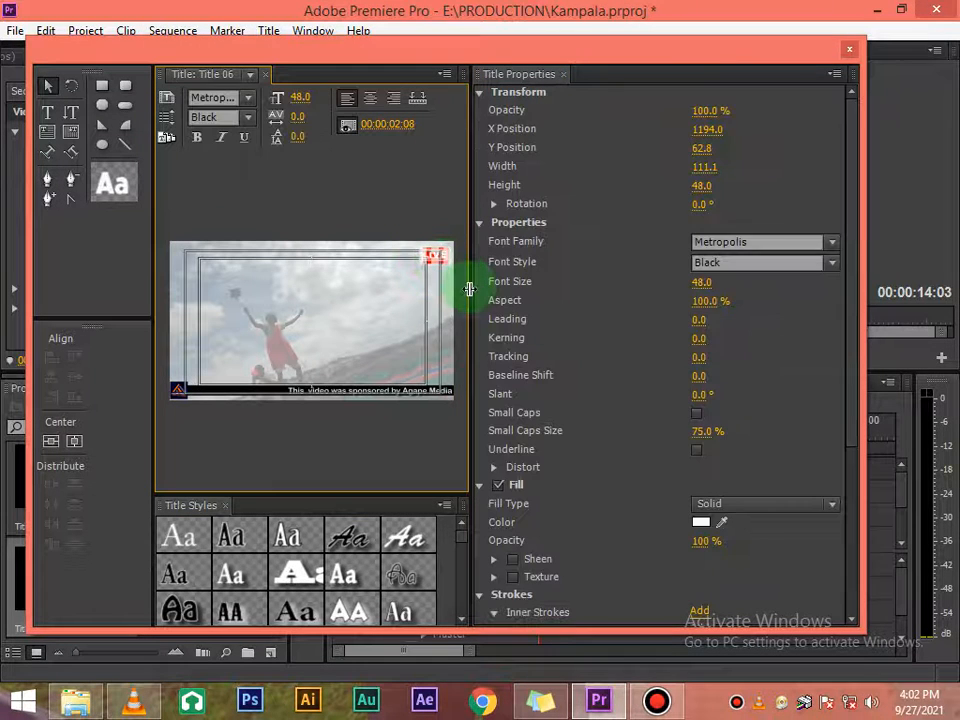
{"action": "left_click", "coordinate": [420, 197]}
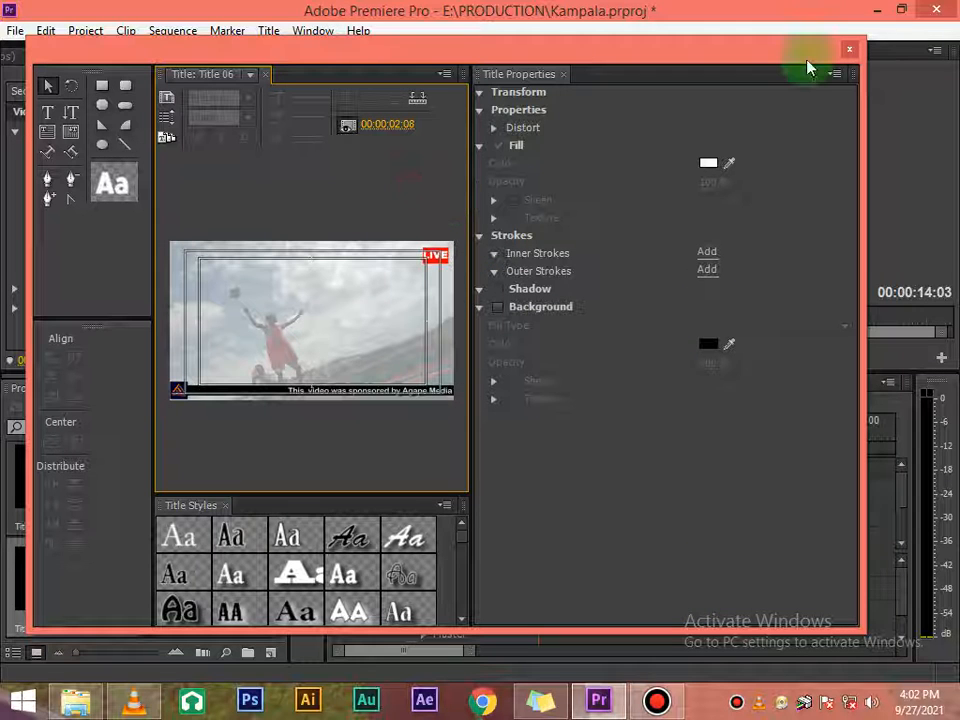
Step: Close the title editor and place Title 06 at the start of the sequence on a new Video 6 track
{"action": "left_click", "coordinate": [849, 48]}
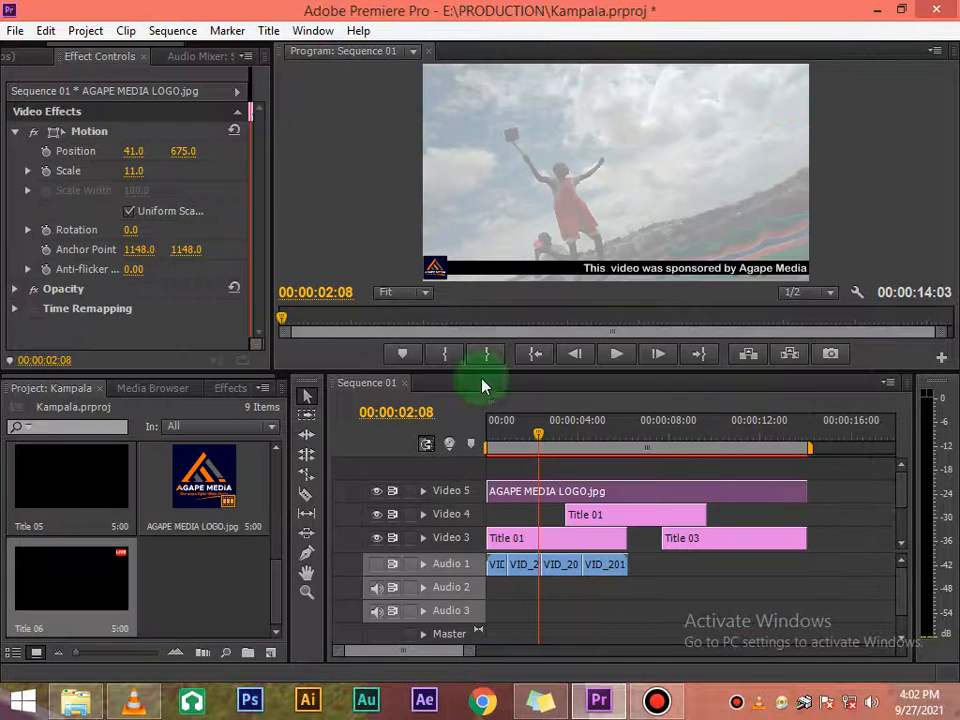
{"action": "left_click", "coordinate": [112, 573]}
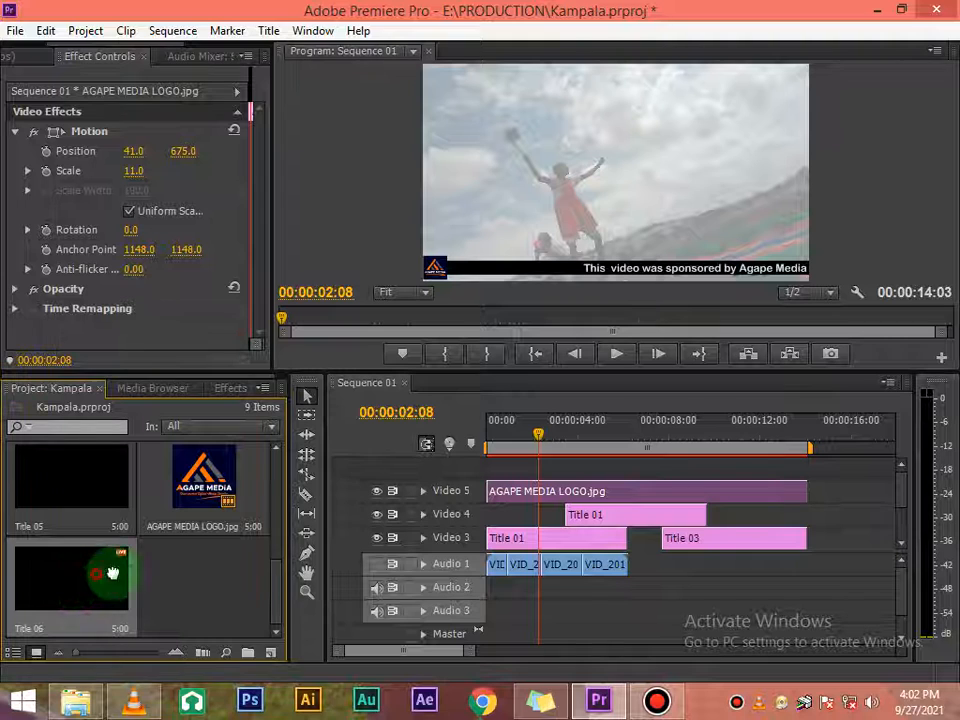
{"action": "left_click_drag", "start_coordinate": [112, 573], "coordinate": [557, 459]}
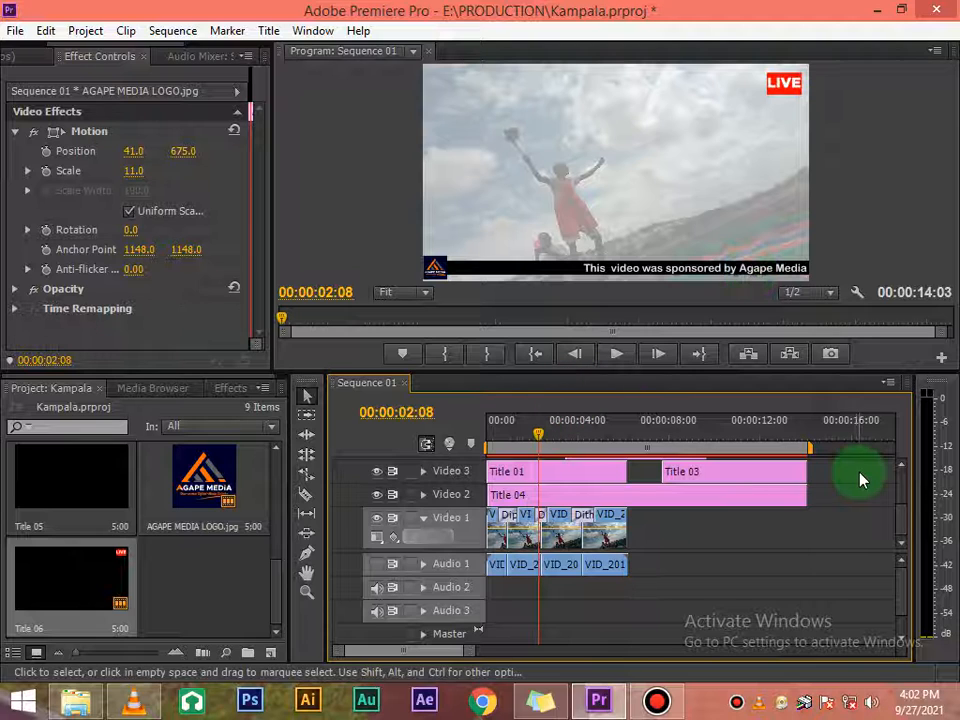
{"action": "scroll", "coordinate": [902, 515], "scroll_direction": "up", "scroll_amount": 3}
{"action": "scroll", "coordinate": [902, 512], "scroll_direction": "up", "scroll_amount": 1}
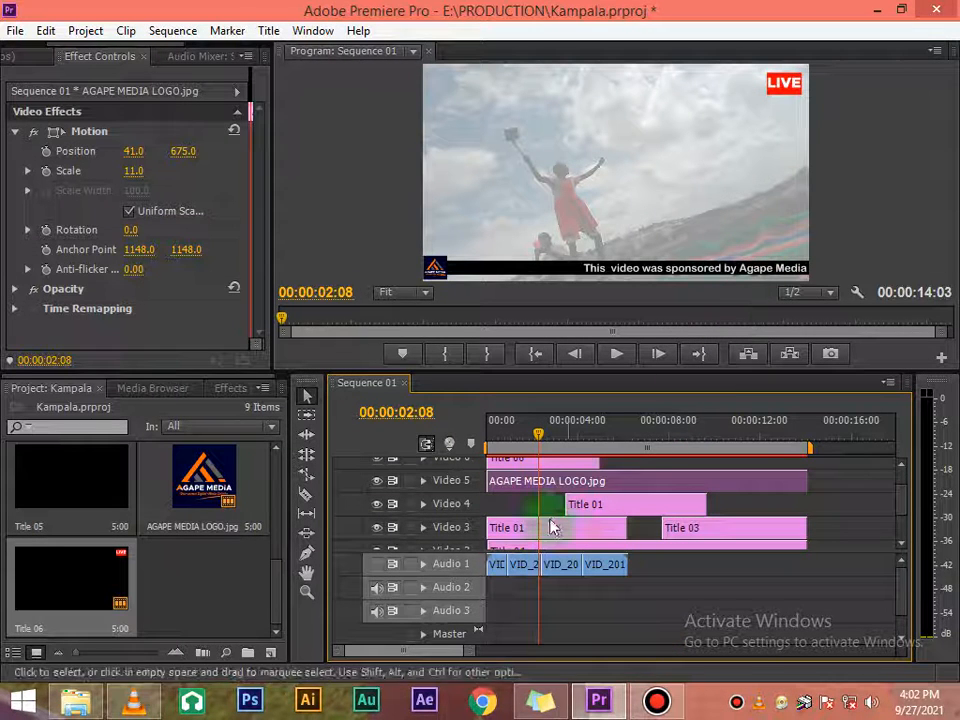
{"action": "left_click", "coordinate": [545, 463]}
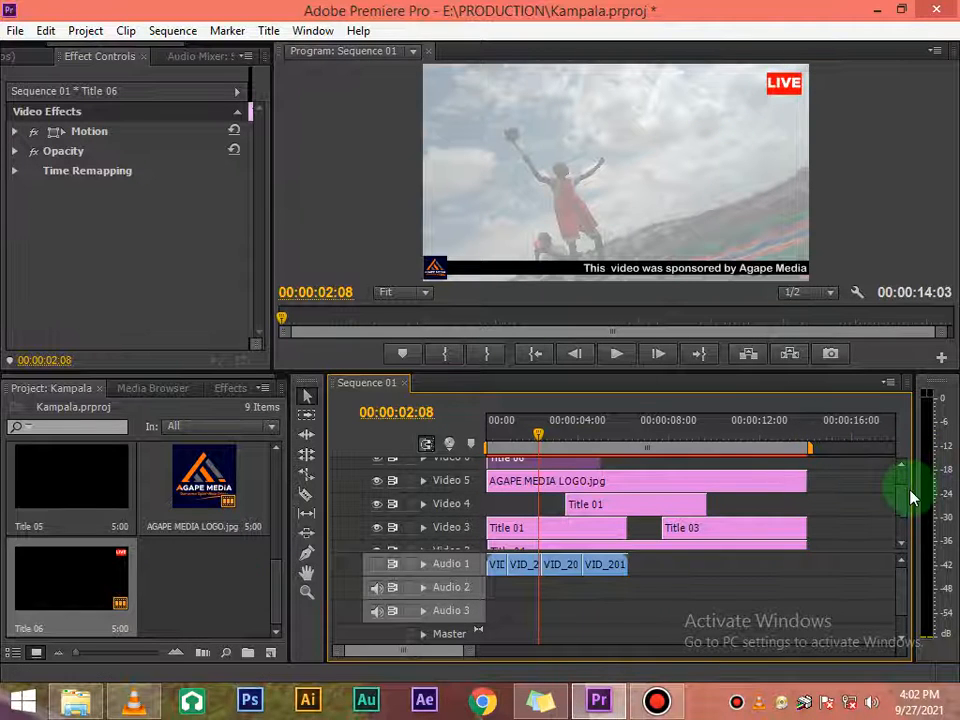
{"action": "left_click_drag", "start_coordinate": [905, 497], "coordinate": [904, 476]}
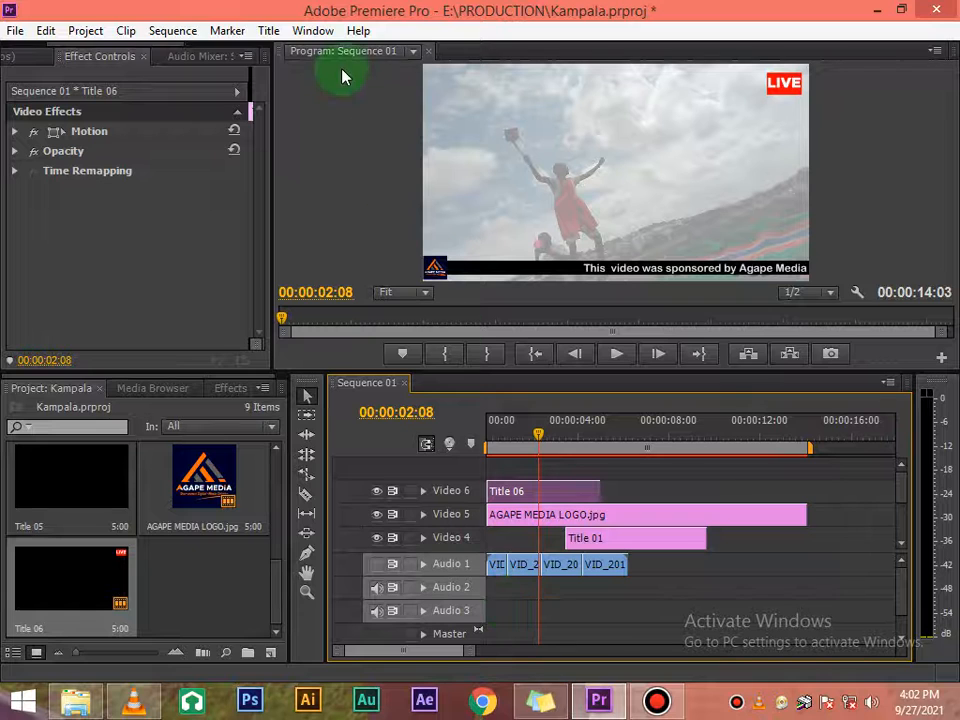
Step: Create default still title Title 07 and draw an ellipse about 26.5 wide and 18 high just left of the LIVE badge
{"action": "left_click", "coordinate": [268, 31]}
{"action": "mouse_move", "coordinate": [276, 53]}
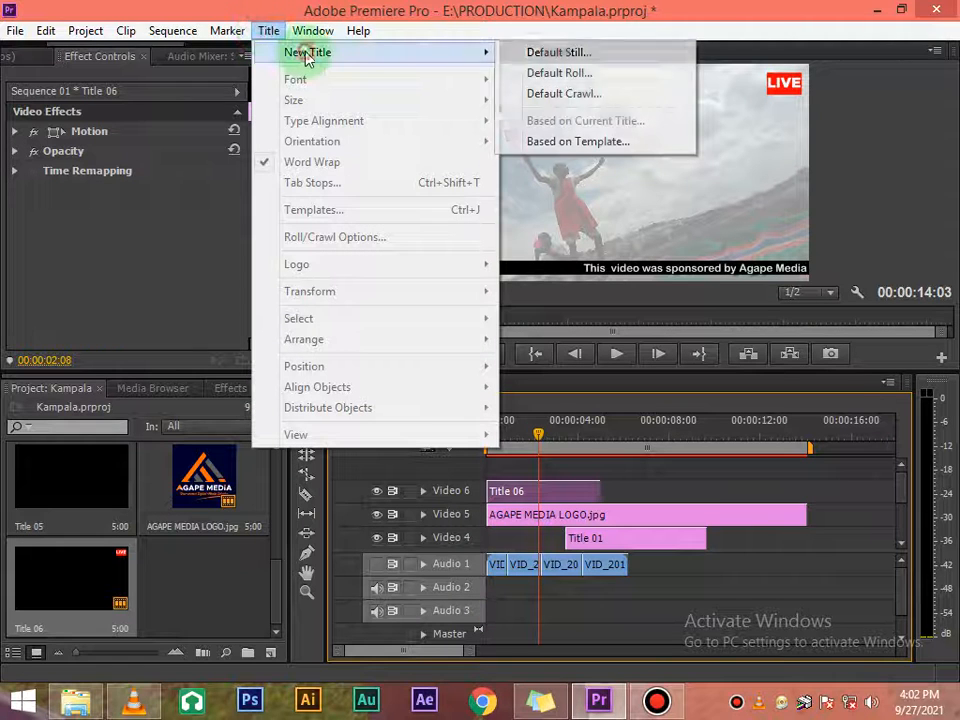
{"action": "left_click", "coordinate": [524, 53]}
{"action": "left_click", "coordinate": [500, 435]}
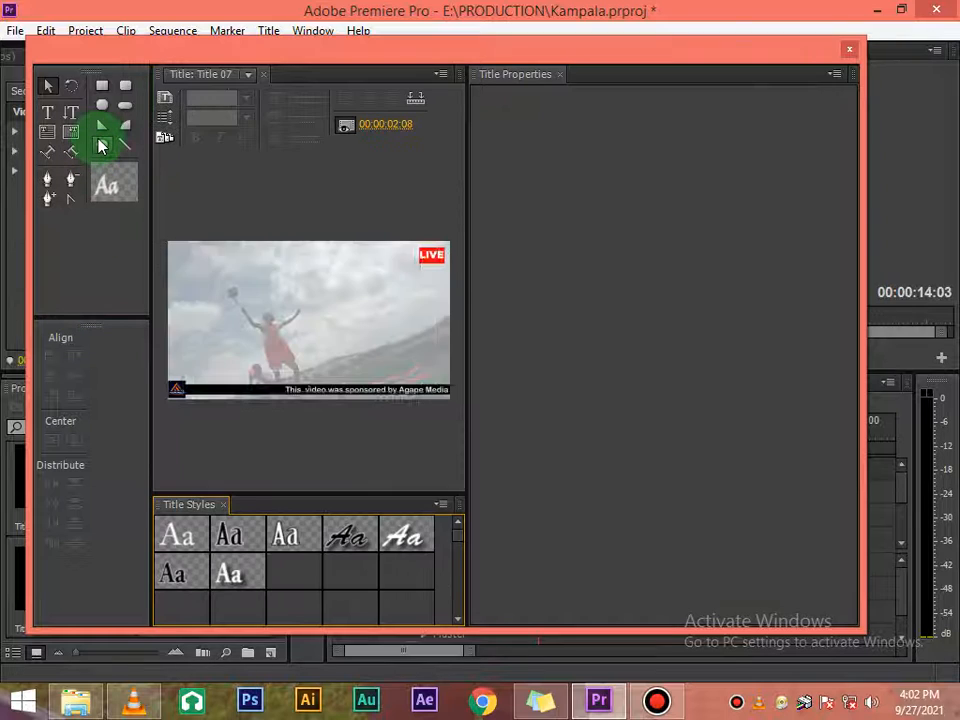
{"action": "left_click", "coordinate": [100, 146]}
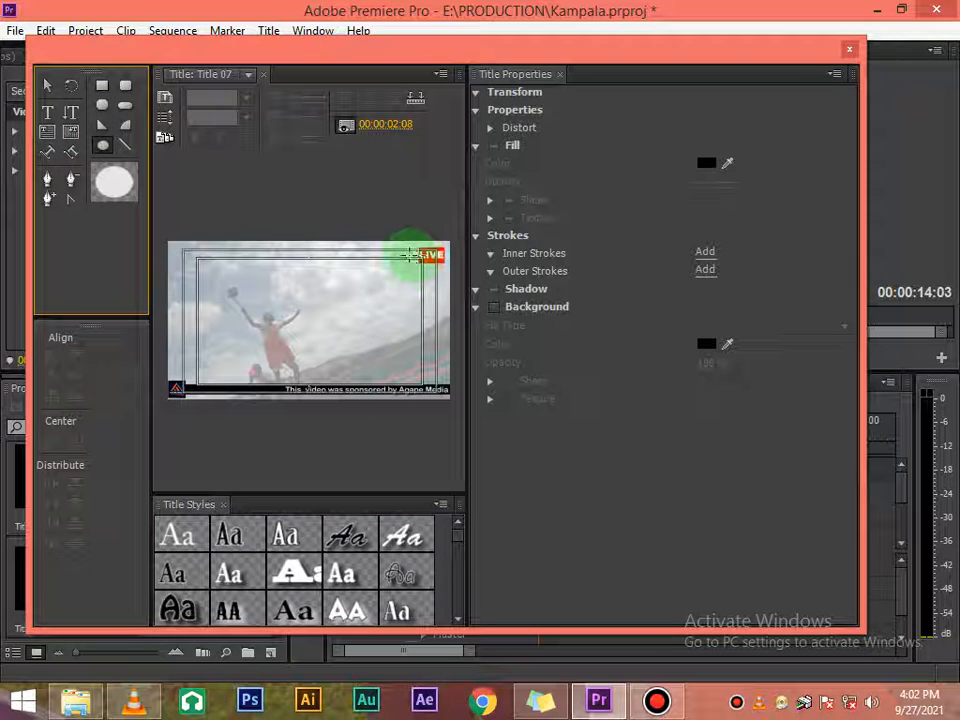
{"action": "left_click", "coordinate": [412, 254]}
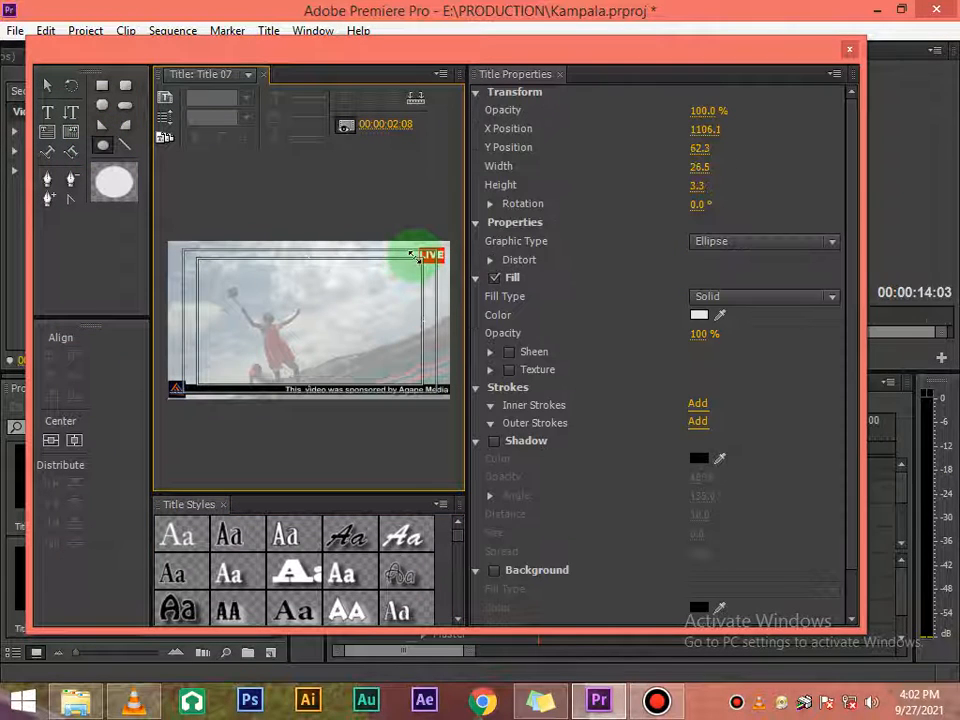
{"action": "left_click_drag", "start_coordinate": [412, 254], "coordinate": [414, 259]}
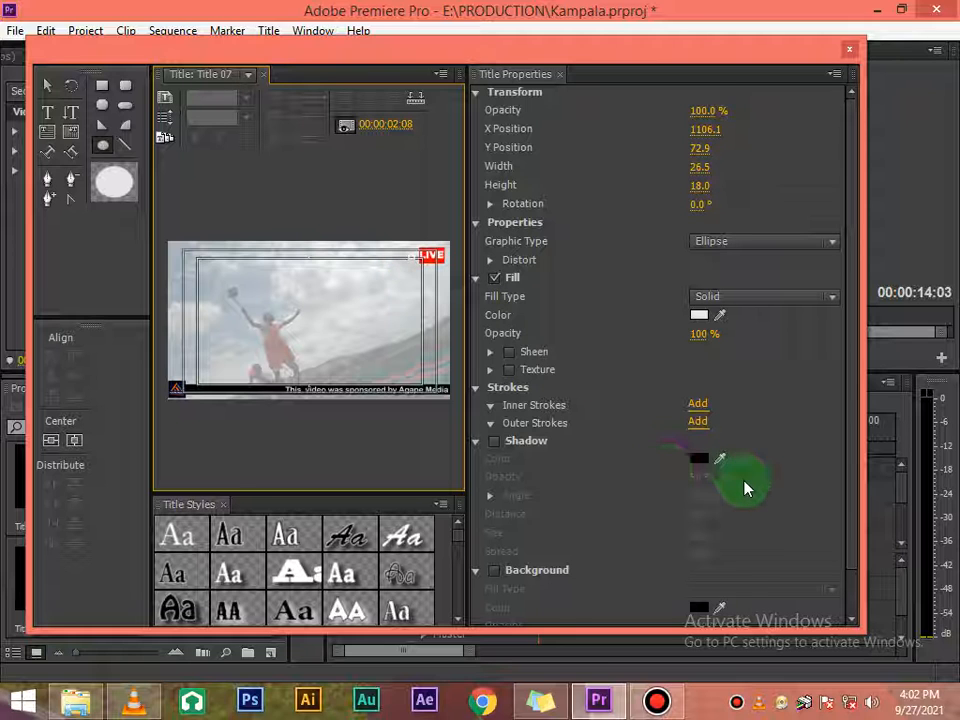
Step: Set the ellipse's fill color to red FC0404 and deselect it
{"action": "left_click", "coordinate": [703, 316]}
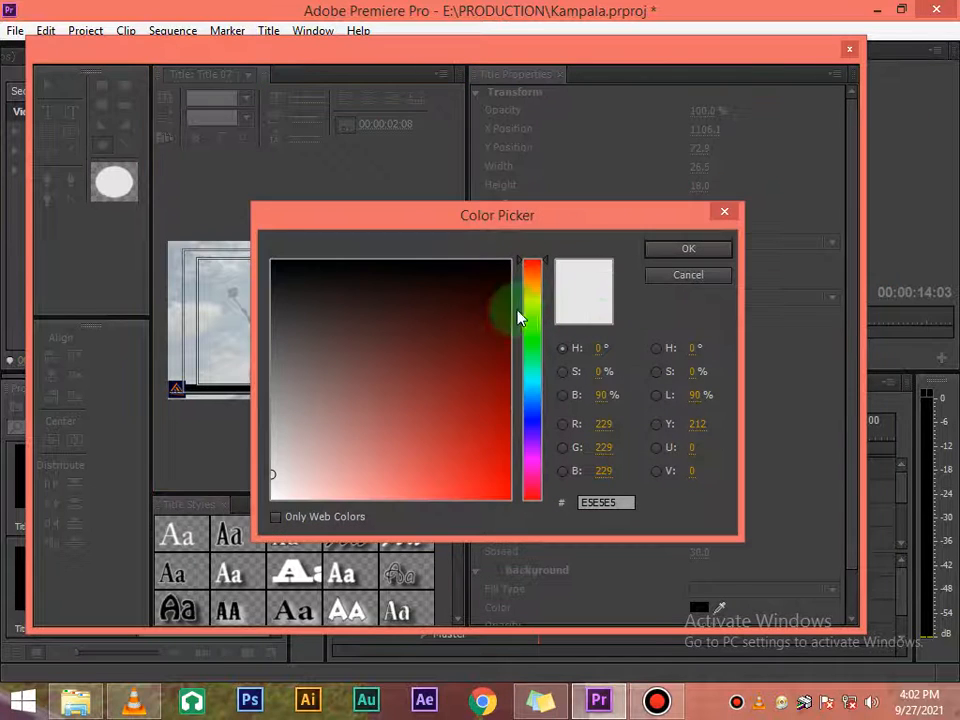
{"action": "left_click", "coordinate": [507, 505]}
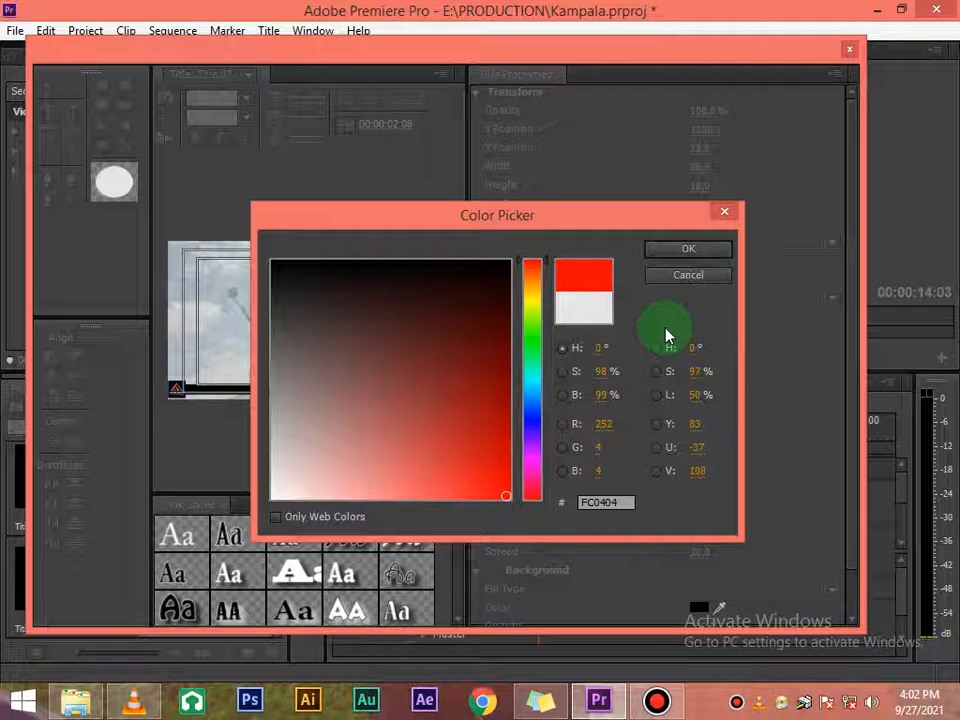
{"action": "left_click", "coordinate": [683, 250]}
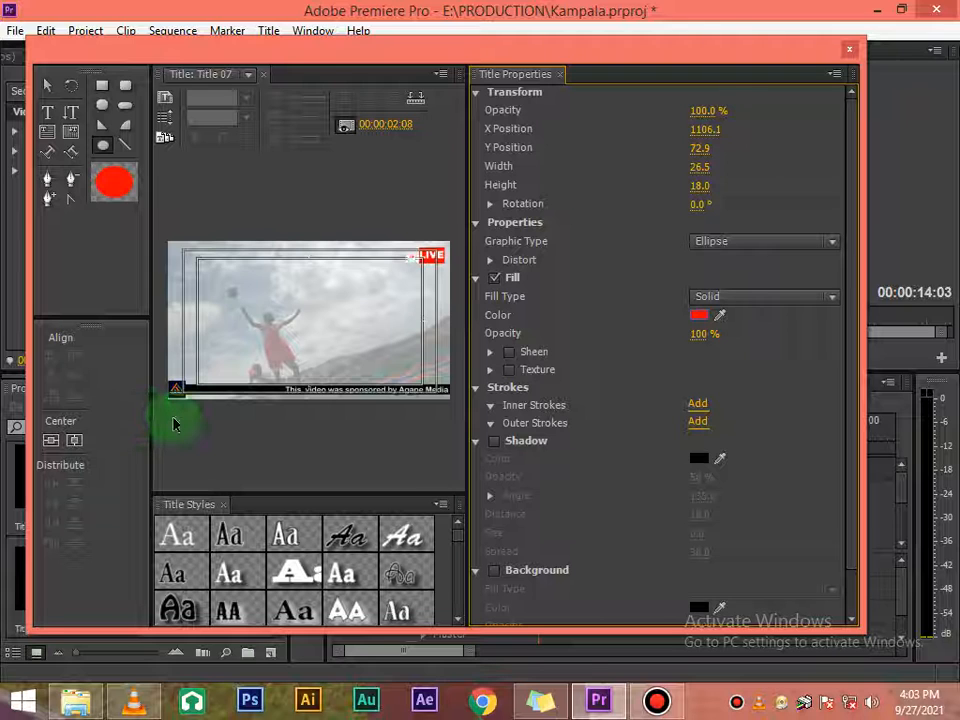
{"action": "left_click", "coordinate": [47, 87]}
{"action": "left_click", "coordinate": [182, 262]}
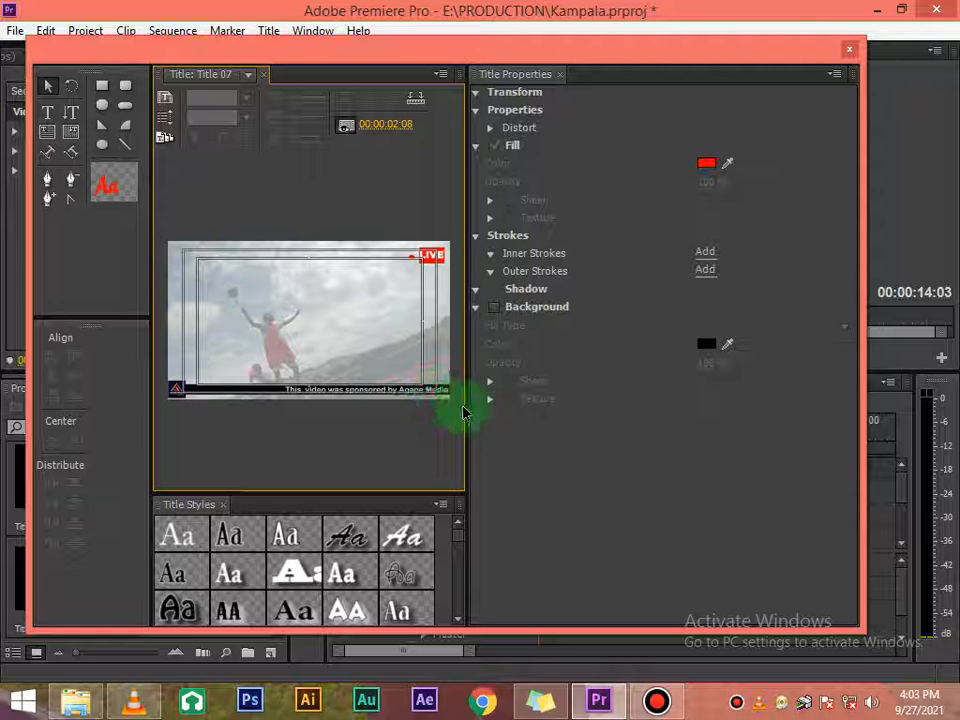
Step: Reshape the red ellipse to about 23.9 by 23.3, nudge it to about X 1110.5, Y 63.6, and close the title editor
{"action": "left_click_drag", "start_coordinate": [467, 400], "coordinate": [639, 543]}
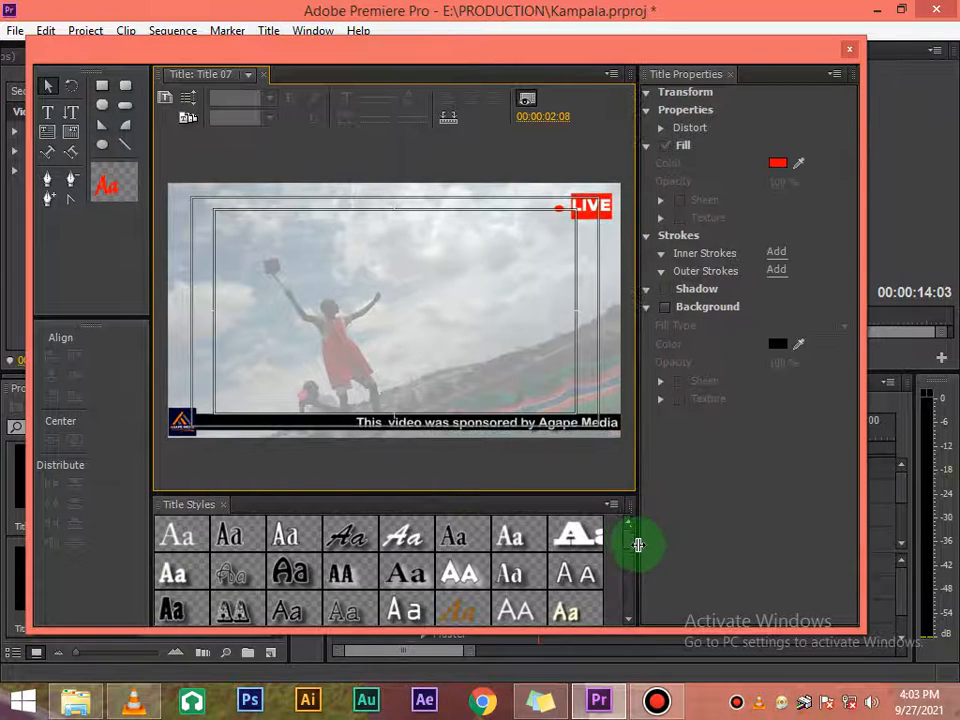
{"action": "left_click", "coordinate": [560, 211]}
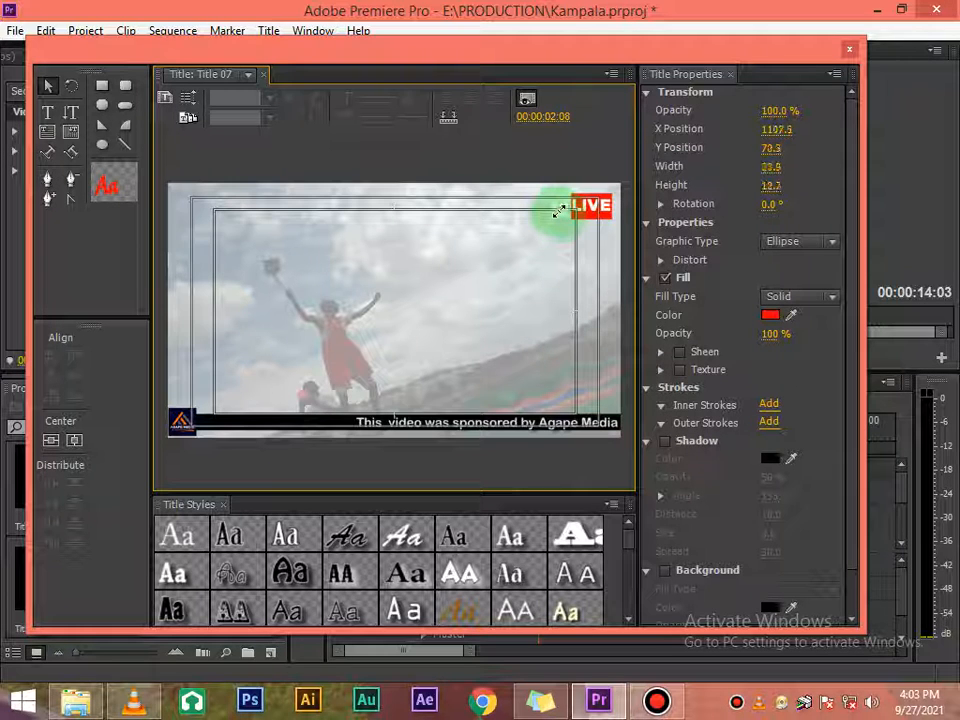
{"action": "left_click", "coordinate": [561, 154]}
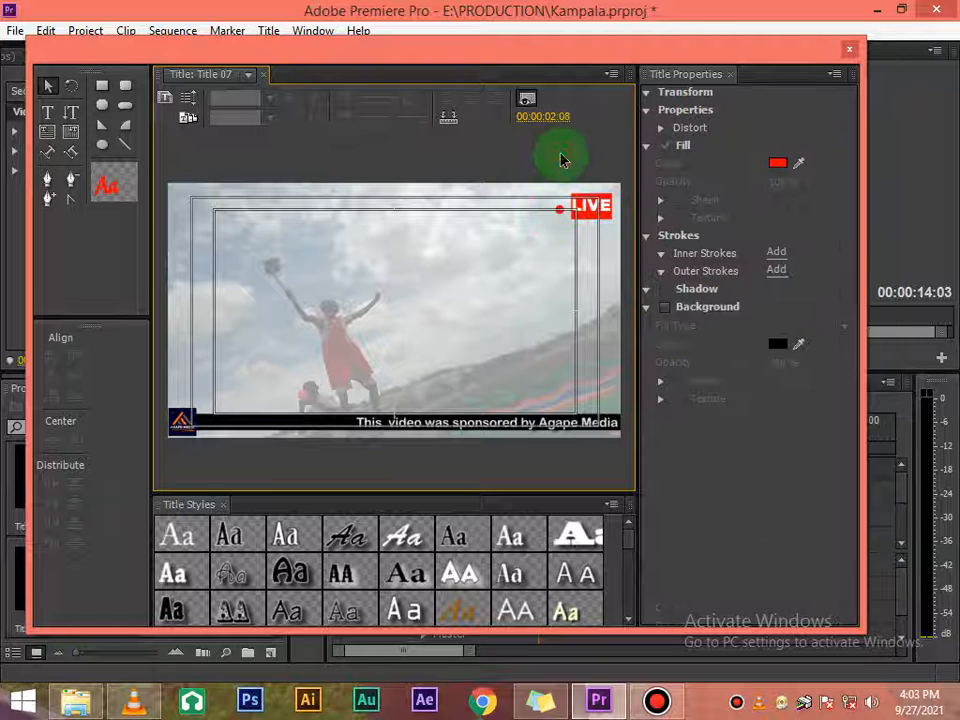
{"action": "left_click", "coordinate": [562, 212]}
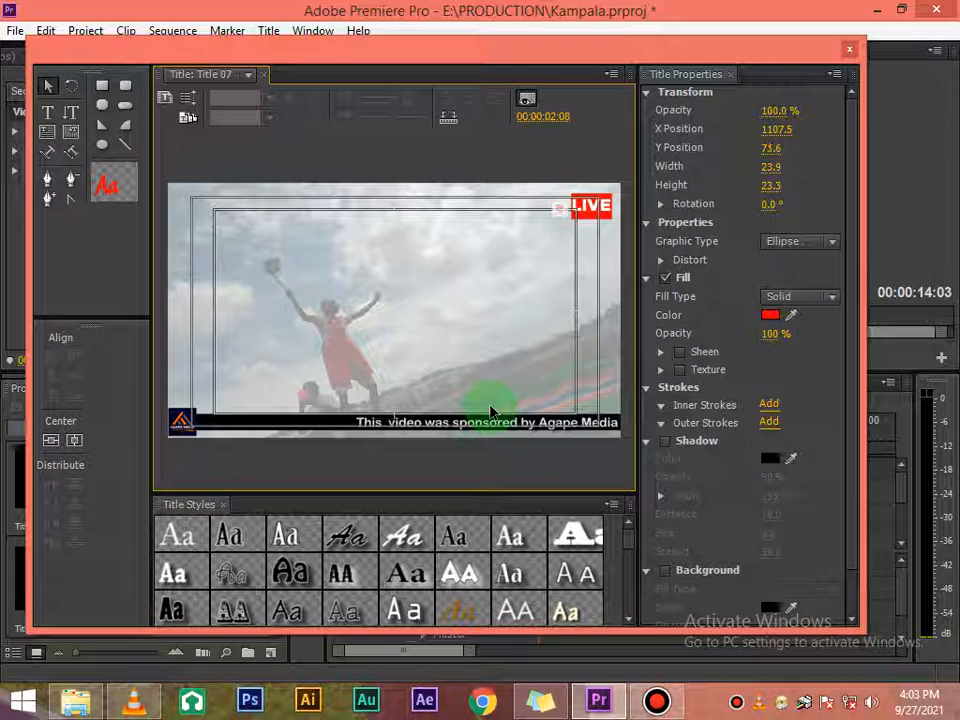
{"action": "key", "text": "Up"}
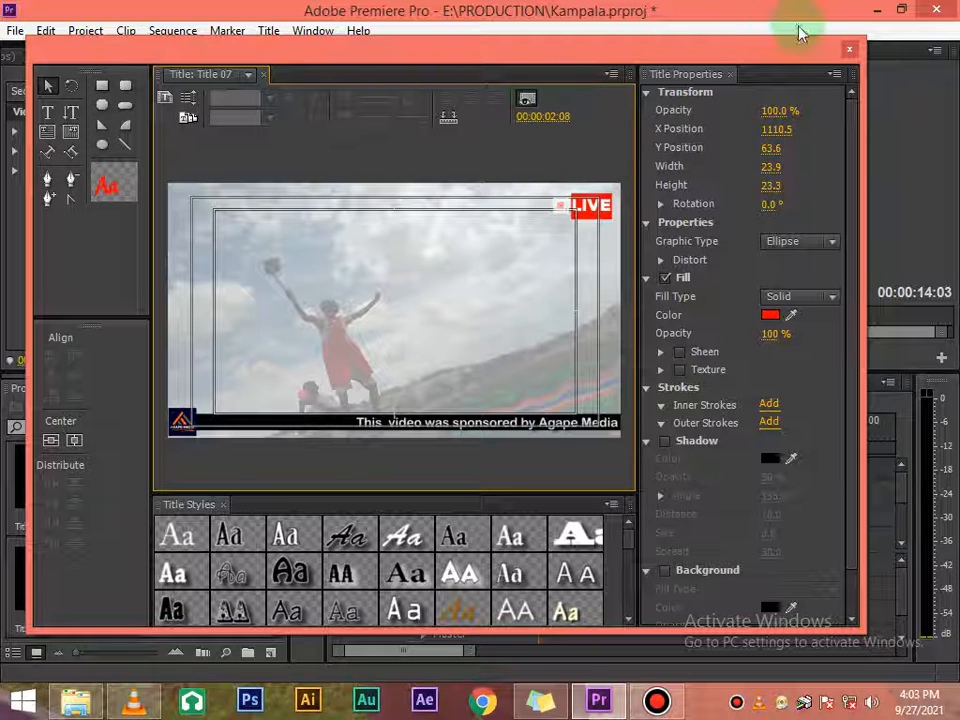
{"action": "left_click", "coordinate": [849, 51]}
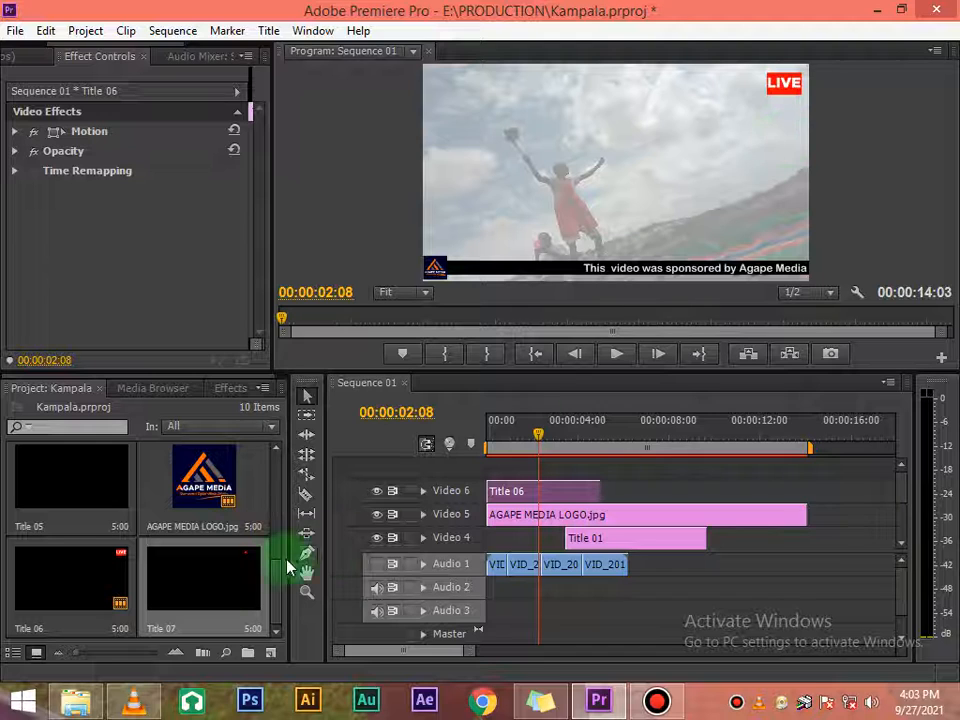
Step: Place Title 07 at the sequence start on a new Video 7 track and trim its end to about half a second
{"action": "left_click_drag", "start_coordinate": [201, 612], "coordinate": [500, 471]}
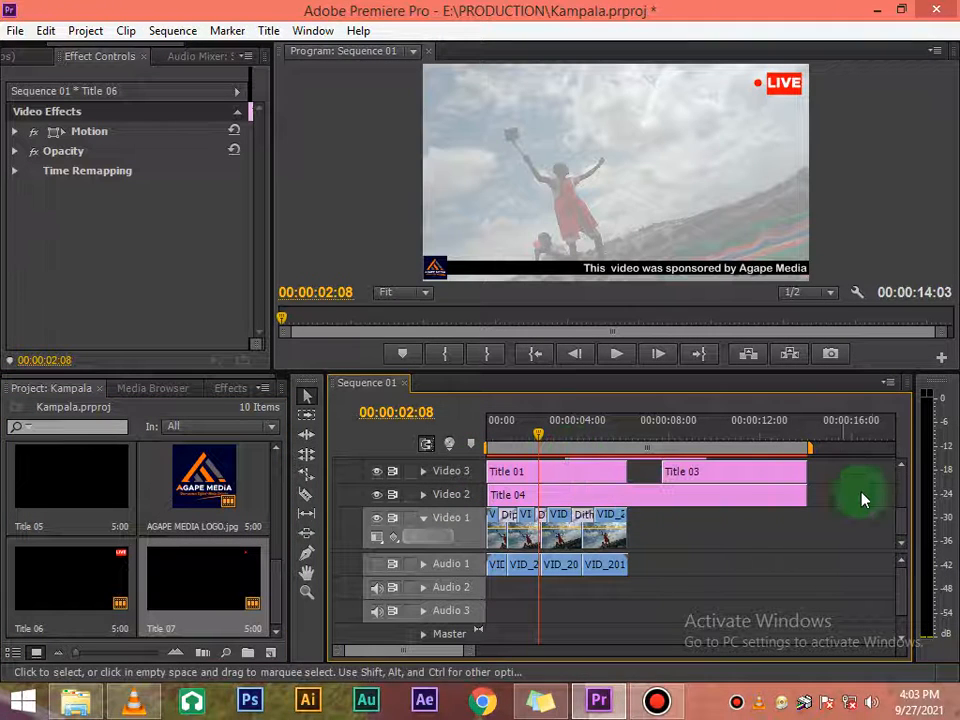
{"action": "left_click_drag", "start_coordinate": [902, 520], "coordinate": [905, 474]}
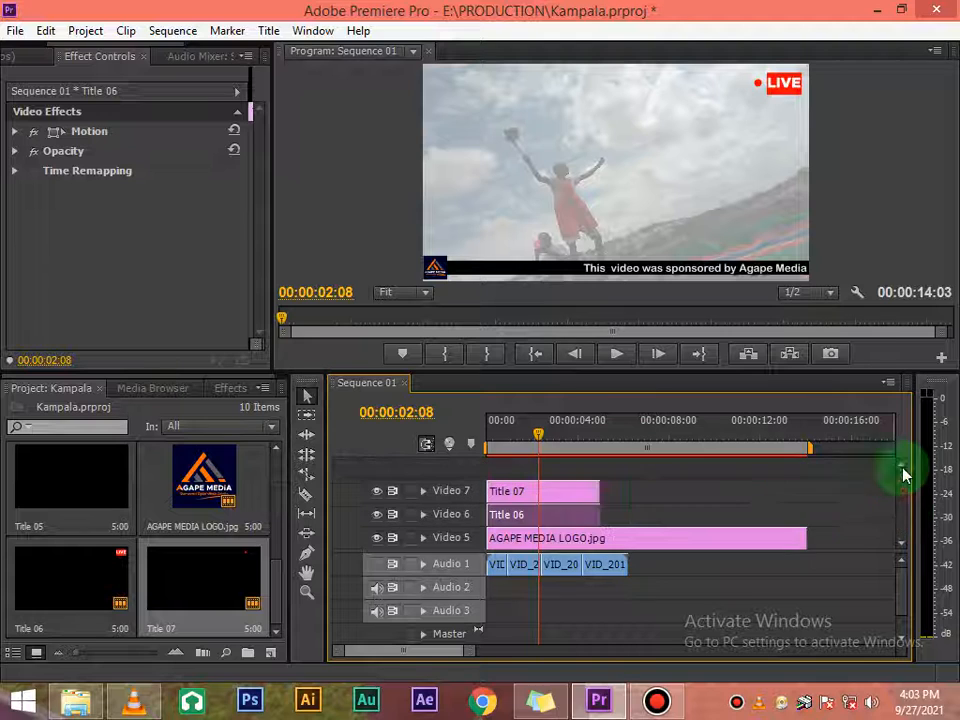
{"action": "left_click", "coordinate": [572, 491]}
{"action": "left_click_drag", "start_coordinate": [585, 487], "coordinate": [493, 491]}
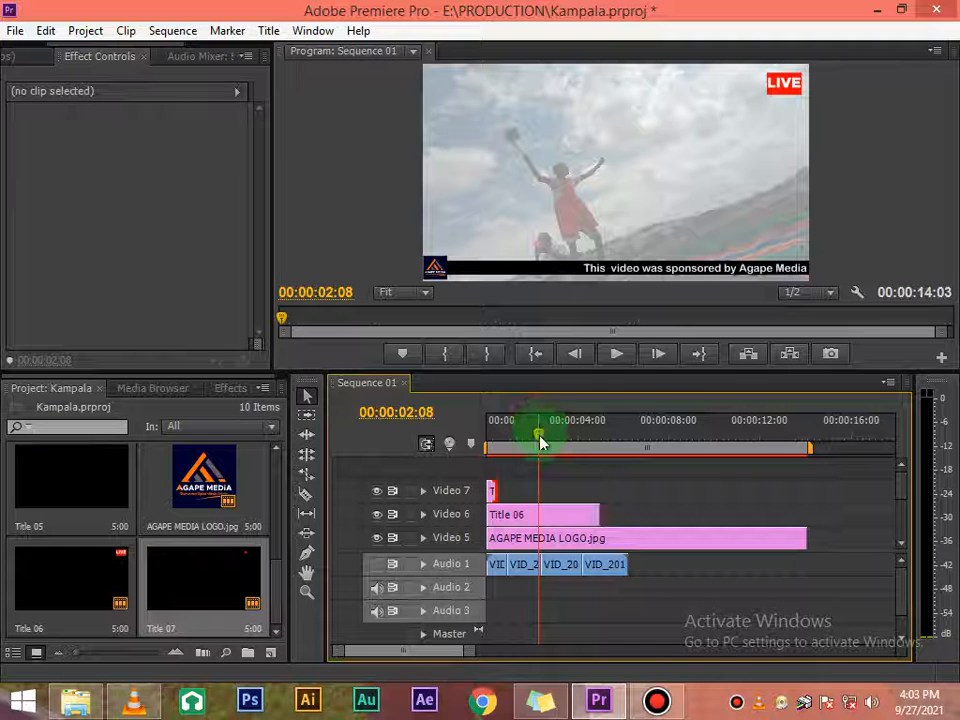
Step: Play the sequence from the start to check the red dot's brief appearance beside the LIVE badge
{"action": "left_click_drag", "start_coordinate": [539, 437], "coordinate": [476, 447]}
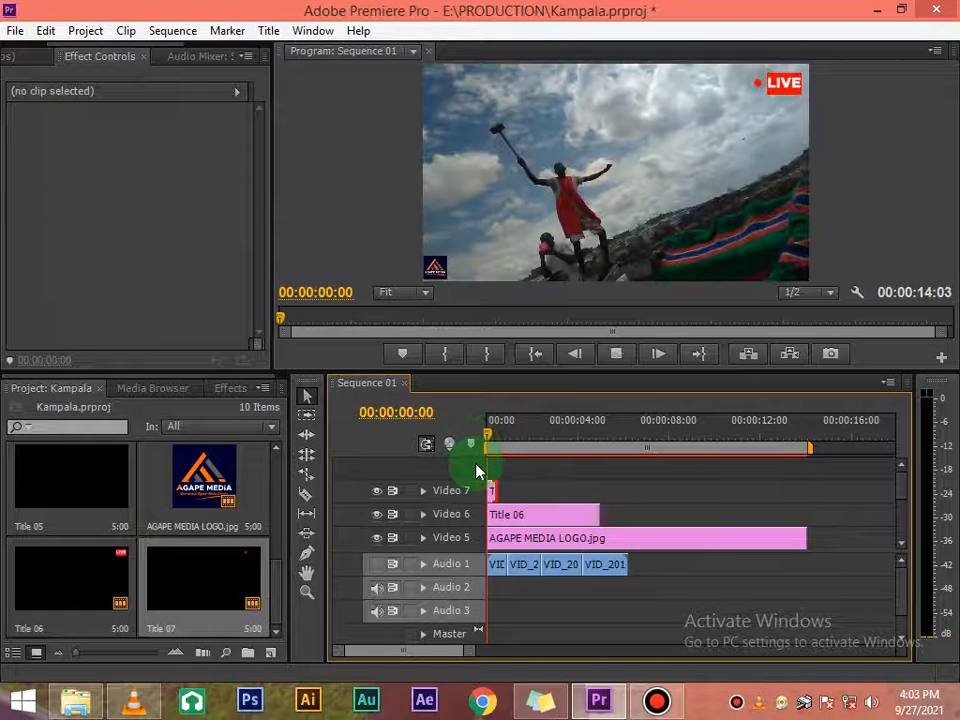
{"action": "key", "text": "space"}
{"action": "key", "text": "space"}
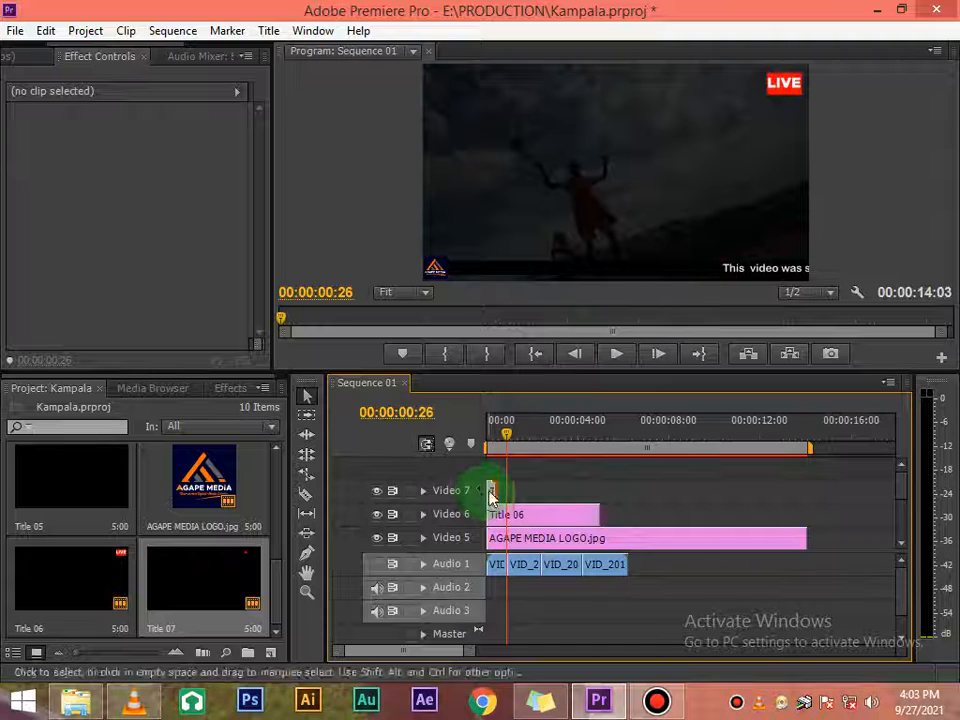
Step: Trim the start of the Title 07 clip on Video 7 to about 6 frames into the sequence
{"action": "left_click_drag", "start_coordinate": [486, 490], "coordinate": [488, 491]}
{"action": "left_click_drag", "start_coordinate": [468, 652], "coordinate": [412, 651]}
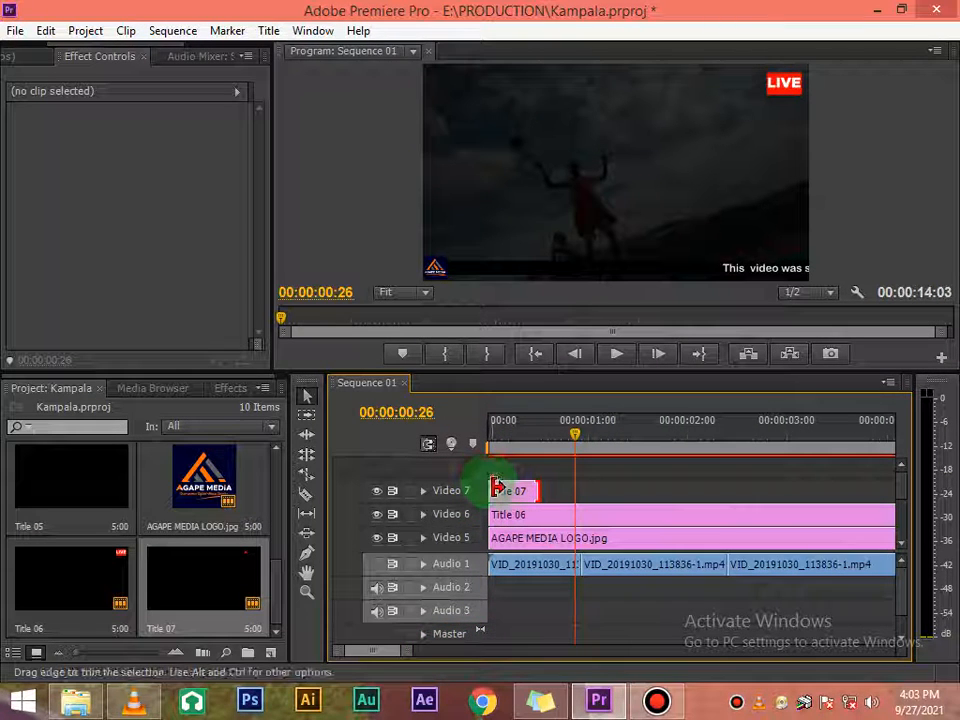
{"action": "left_click_drag", "start_coordinate": [509, 491], "coordinate": [524, 483]}
{"action": "left_click", "coordinate": [514, 445]}
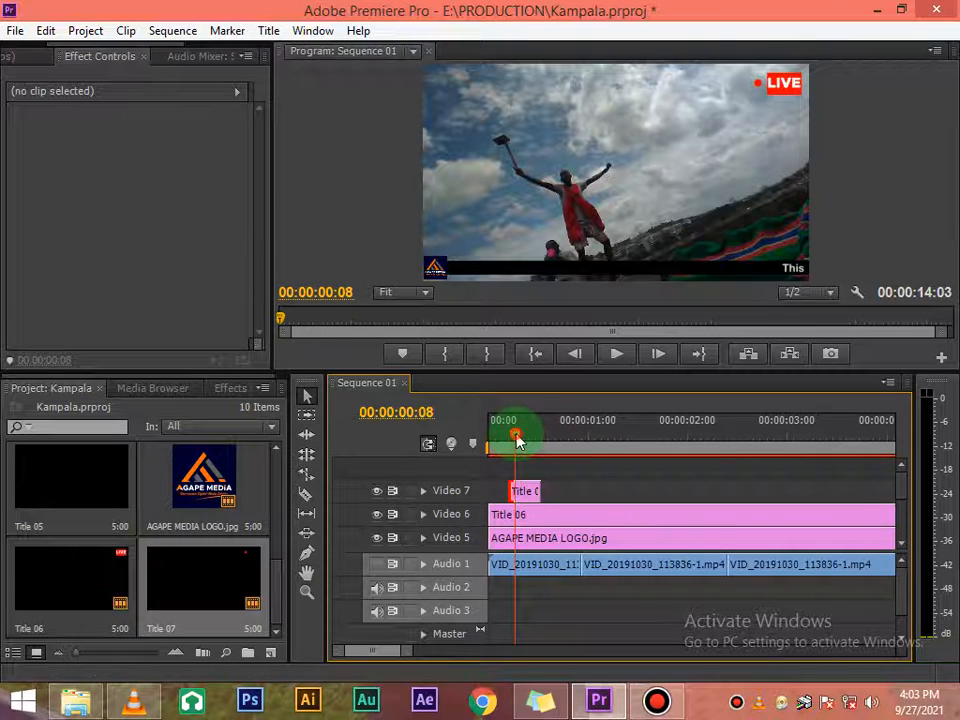
{"action": "left_click", "coordinate": [522, 491]}
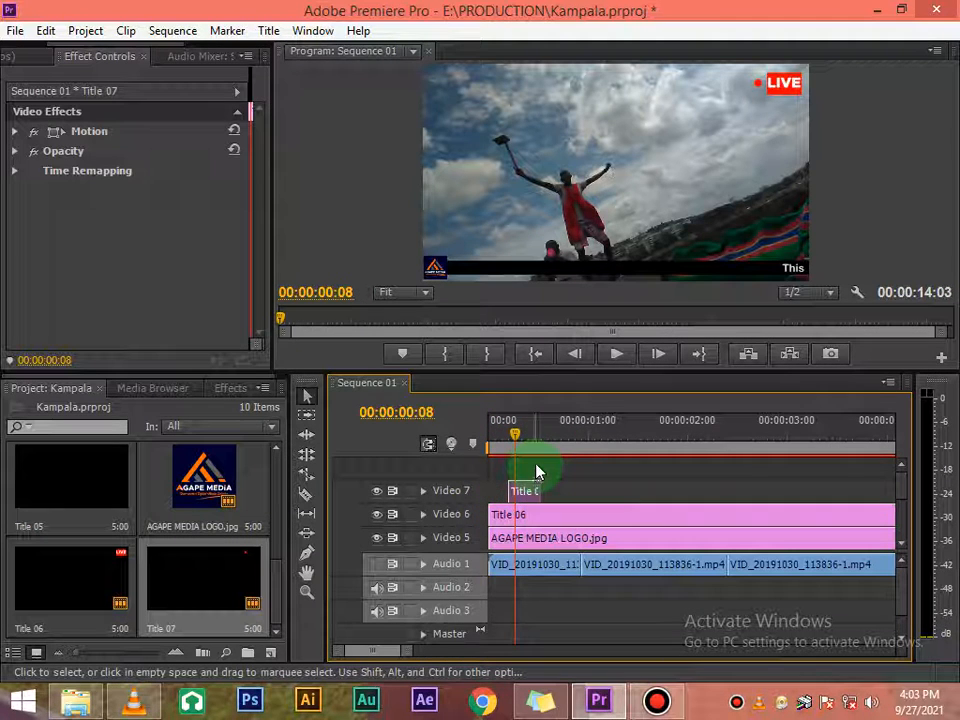
{"action": "left_click", "coordinate": [536, 471]}
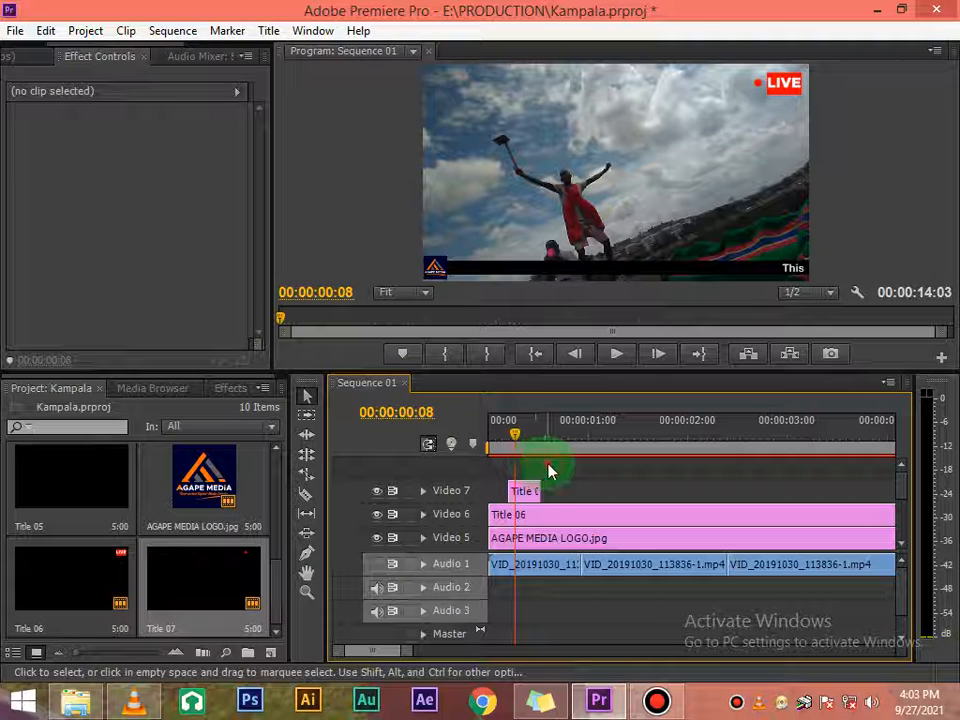
Step: Scrub through the sequence after Title 07 and move the playhead to about 00:00:20:29, beyond the last clip
{"action": "left_click", "coordinate": [553, 436]}
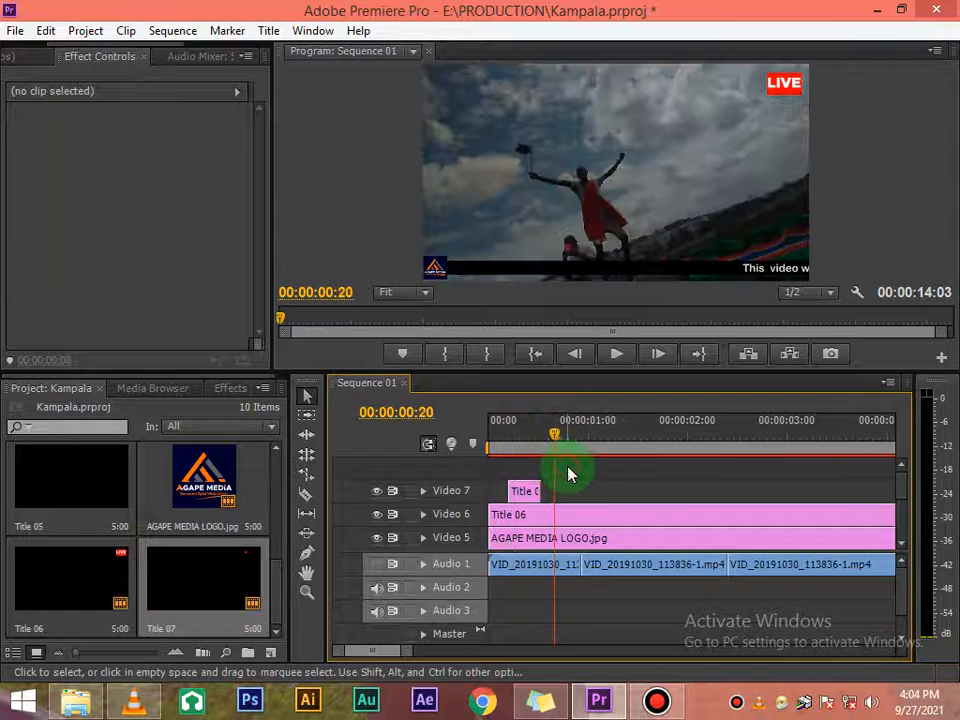
{"action": "key", "text": "shift+Right"}
{"action": "key", "text": "shift+Right"}
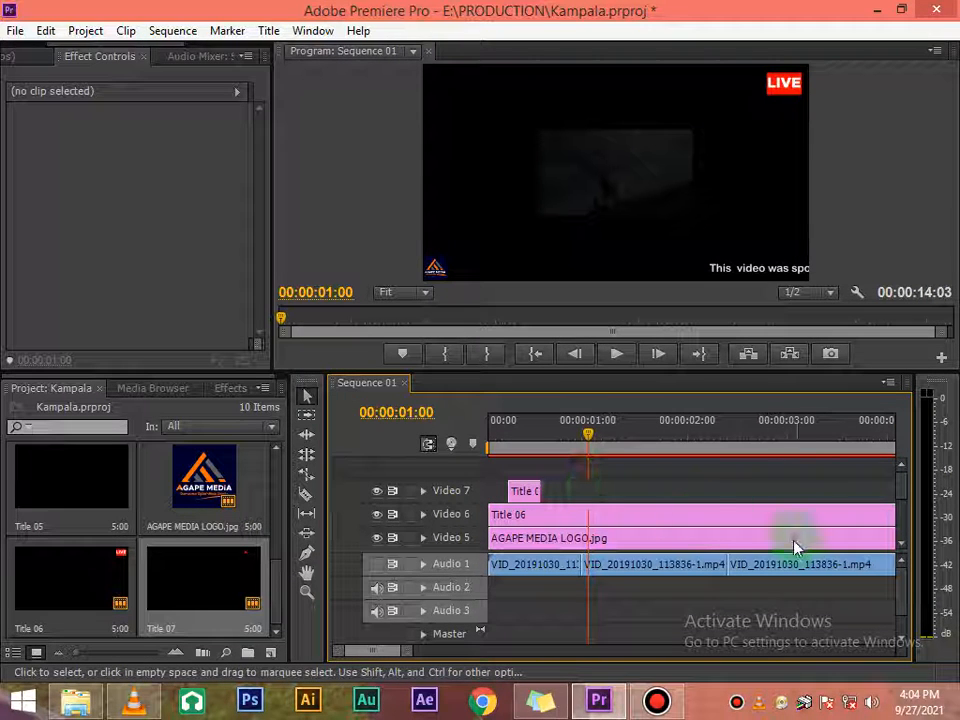
{"action": "left_click", "coordinate": [738, 441]}
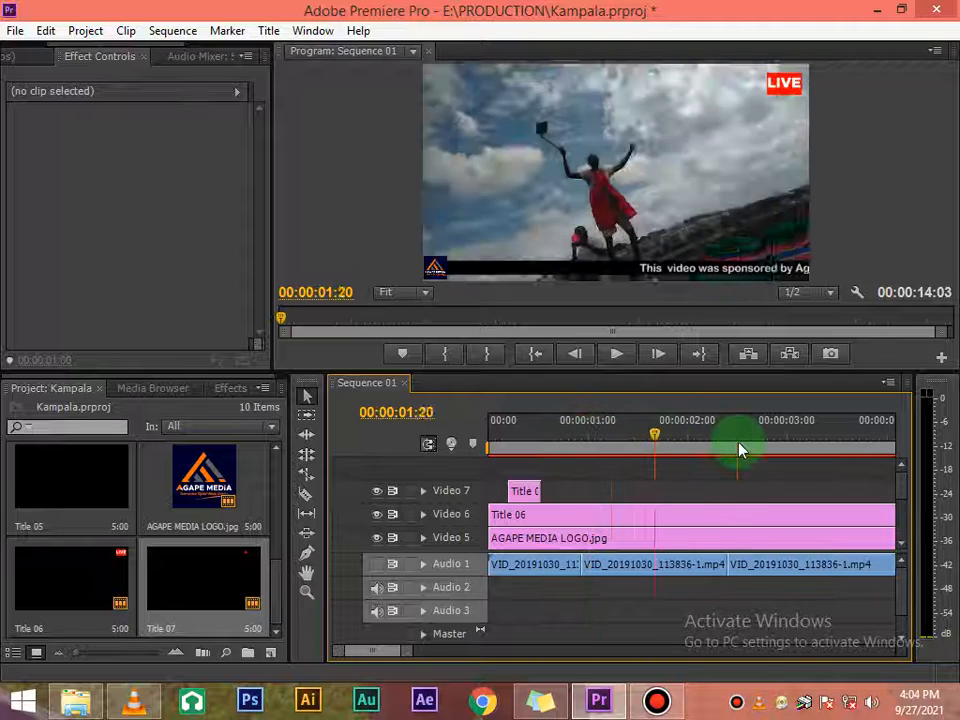
{"action": "left_click_drag", "start_coordinate": [386, 650], "coordinate": [514, 650]}
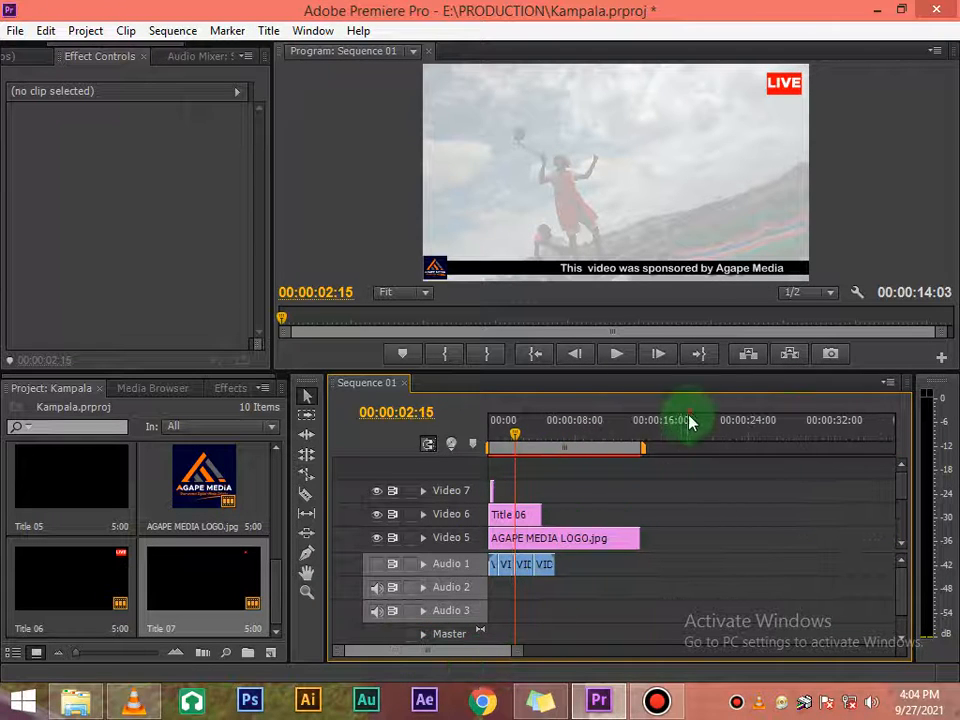
{"action": "left_click", "coordinate": [716, 436]}
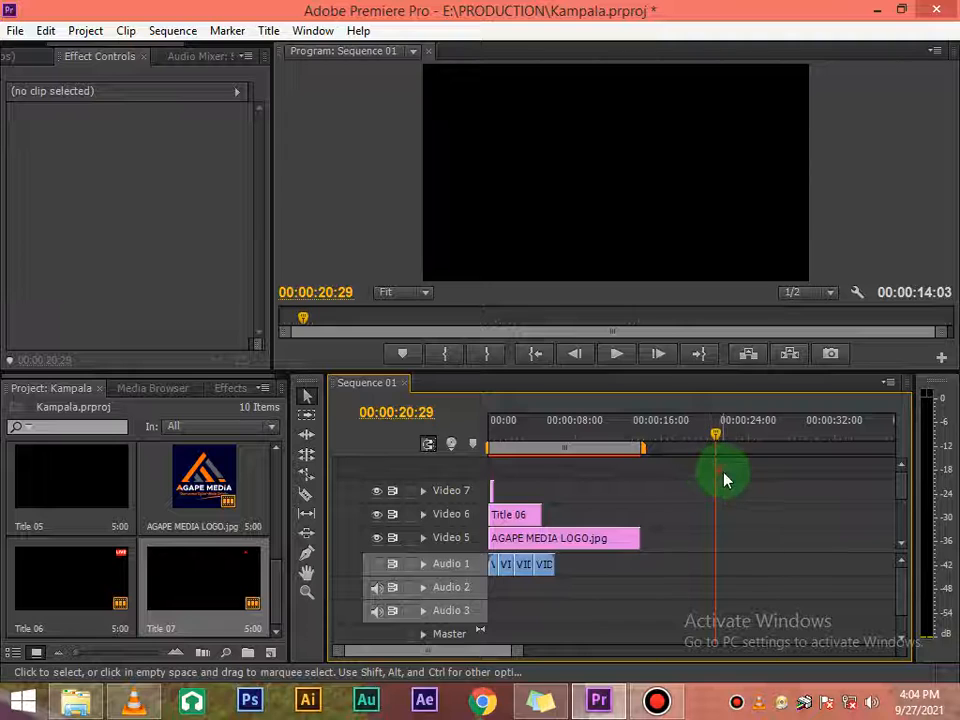
Step: Paste consecutive copies of the short Title 07 clip from 00:00:20:29 up to 00:00:27:09 in the sequence
{"action": "key", "text": "ctrl+v"}
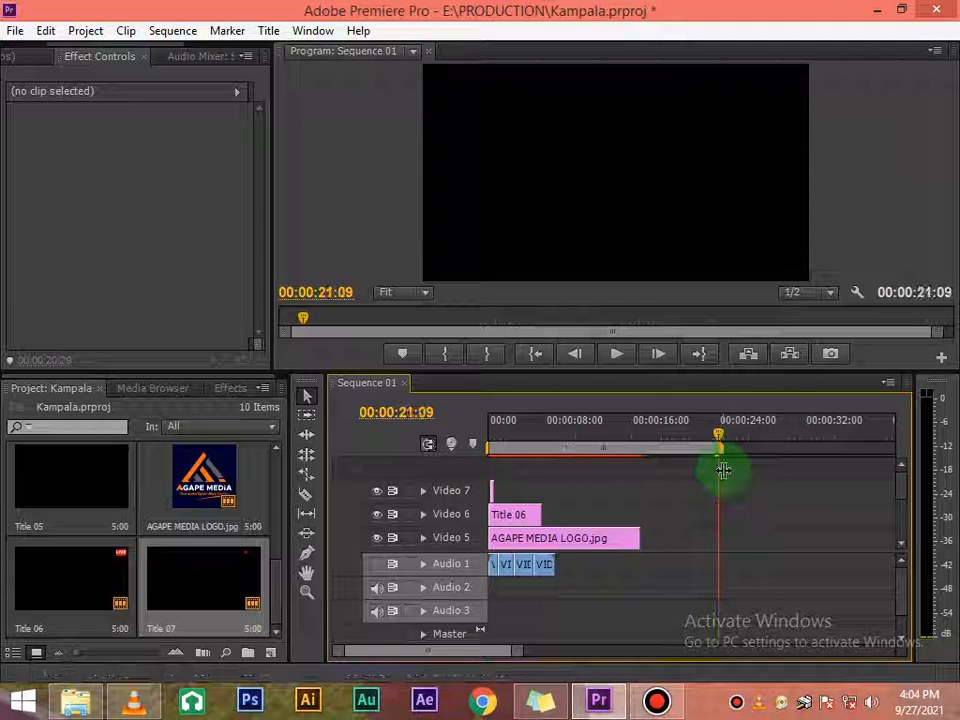
{"action": "key", "text": "ctrl+v"}
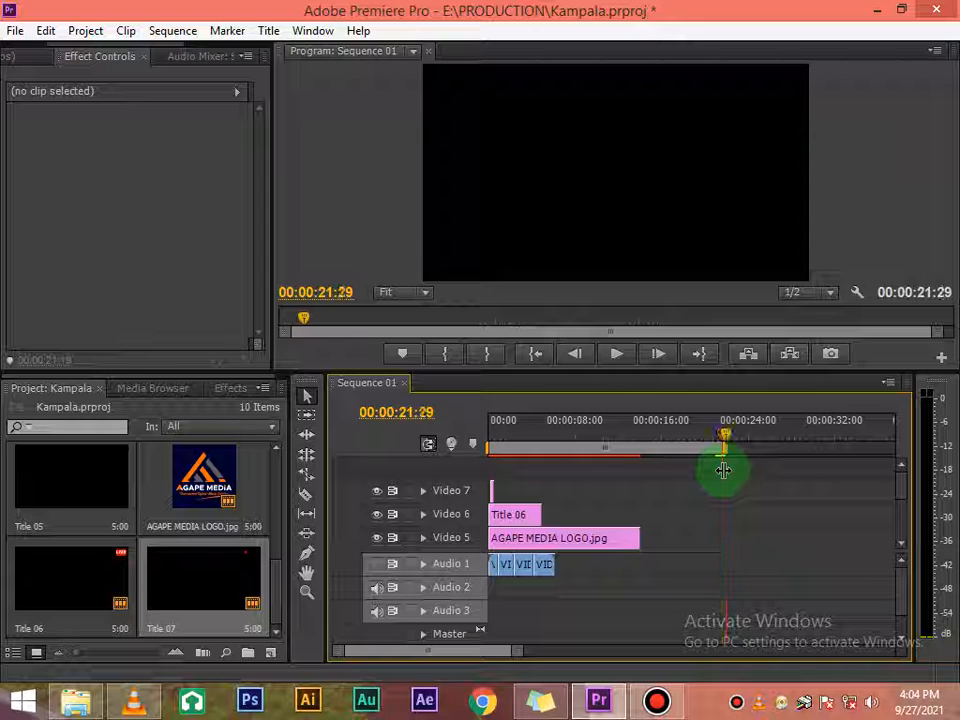
{"action": "key", "text": "ctrl+v"}
{"action": "key", "text": "ctrl+v"}
{"action": "key", "text": "ctrl+v"}
{"action": "key", "text": "ctrl+v"}
{"action": "key", "text": "ctrl+v"}
{"action": "key", "text": "ctrl+v"}
{"action": "key", "text": "ctrl+v"}
{"action": "key", "text": "ctrl+v"}
{"action": "key", "text": "ctrl+v"}
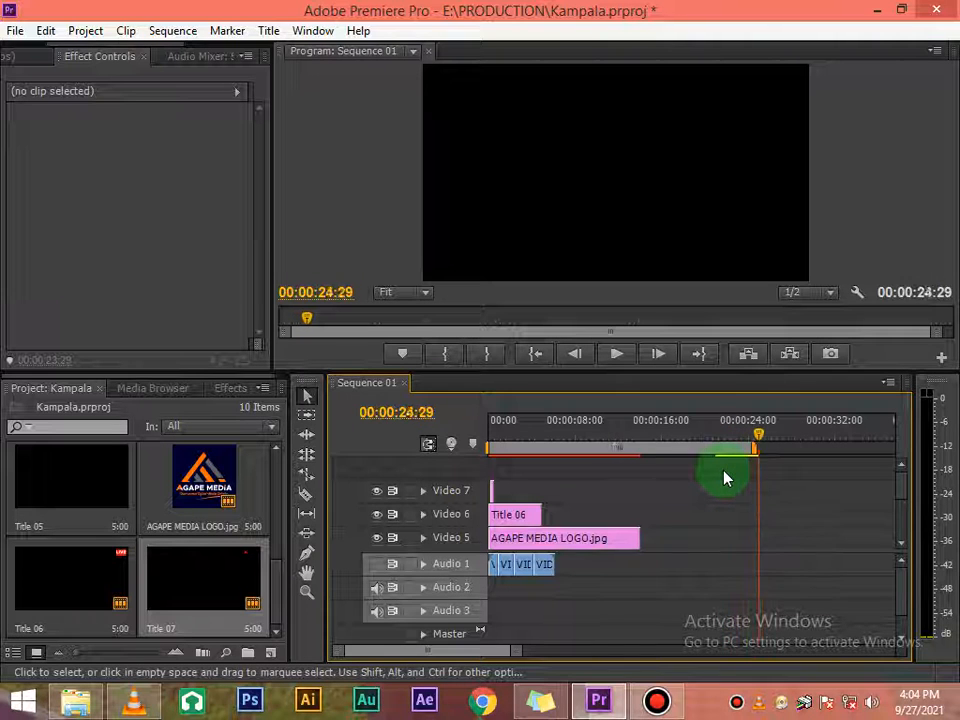
{"action": "key", "text": "ctrl+v"}
{"action": "key", "text": "ctrl+v"}
{"action": "key", "text": "ctrl+v"}
{"action": "key", "text": "ctrl+v"}
{"action": "key", "text": "ctrl+v"}
{"action": "key", "text": "ctrl+v"}
{"action": "key", "text": "ctrl+v"}
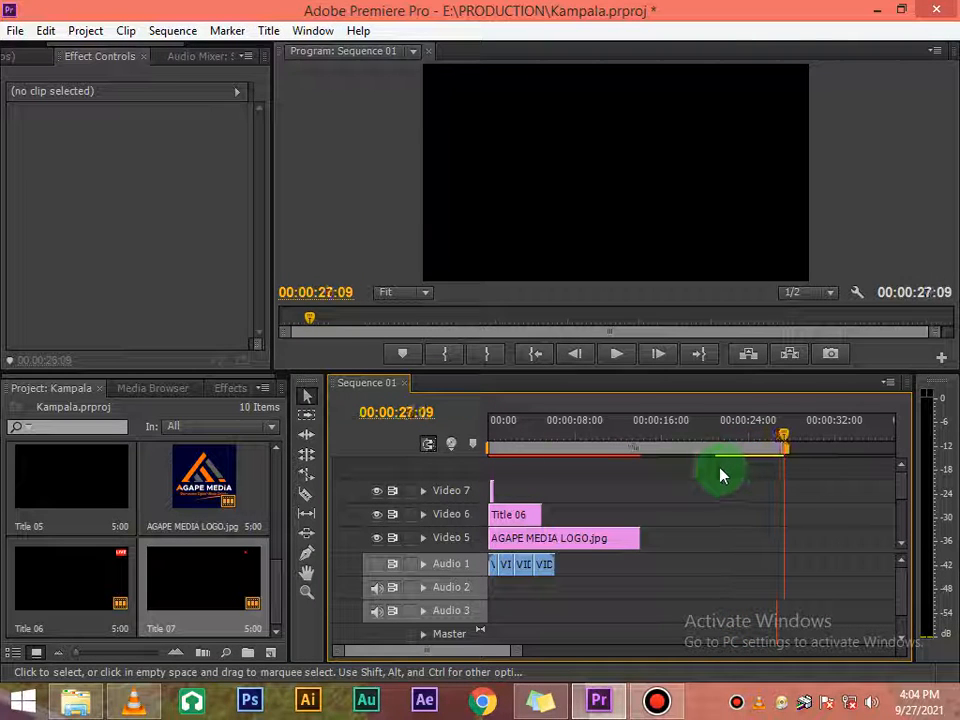
Step: Select all the pasted Title 07 copies on Video 1 and move them up to Video 7, starting at about five seconds
{"action": "left_click_drag", "start_coordinate": [514, 653], "coordinate": [531, 655]}
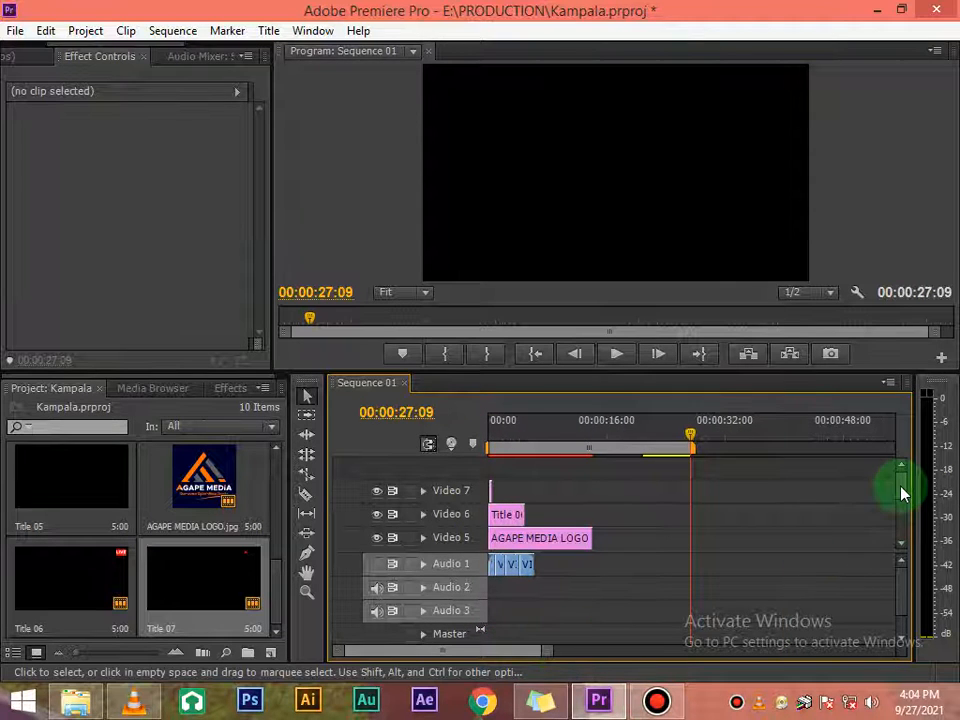
{"action": "left_click_drag", "start_coordinate": [900, 492], "coordinate": [906, 547]}
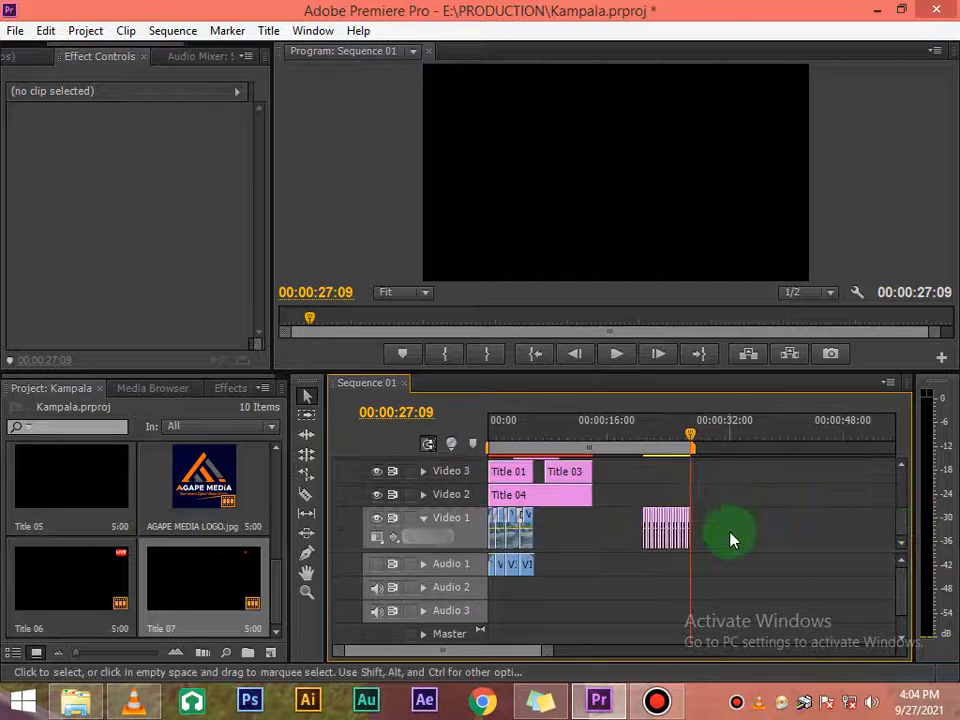
{"action": "left_click_drag", "start_coordinate": [729, 531], "coordinate": [630, 502]}
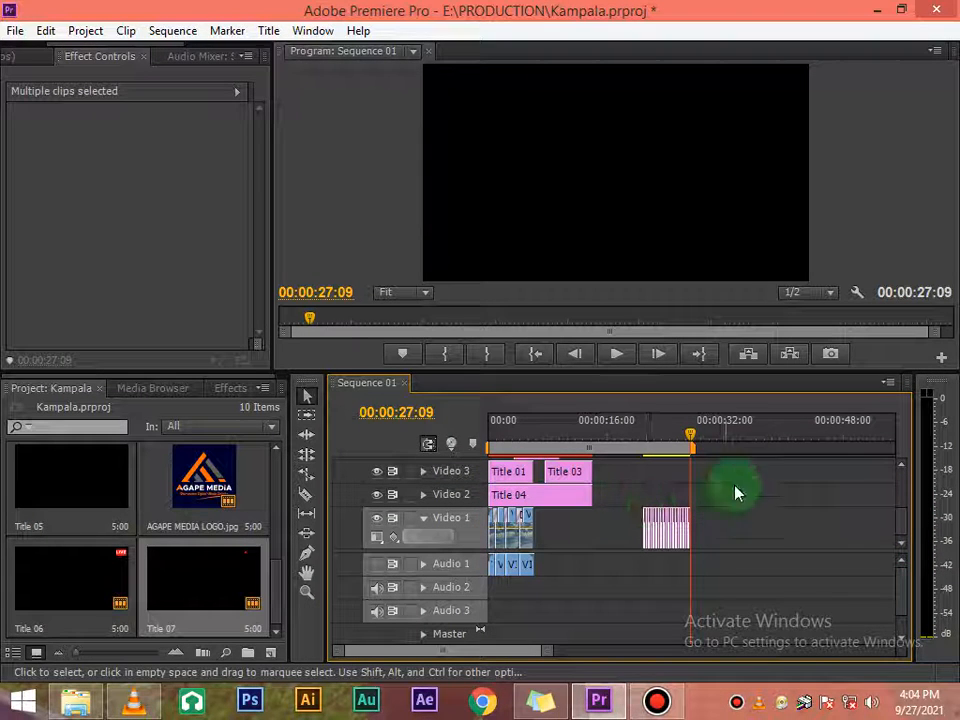
{"action": "mouse_move", "coordinate": [901, 520]}
{"action": "left_mouse_down"}
{"action": "mouse_move", "coordinate": [903, 509]}
{"action": "mouse_move", "coordinate": [900, 524]}
{"action": "left_mouse_up"}
{"action": "left_click_drag", "start_coordinate": [665, 531], "coordinate": [665, 531]}
{"action": "left_click_drag", "start_coordinate": [668, 490], "coordinate": [665, 497]}
{"action": "left_click_drag", "start_coordinate": [900, 536], "coordinate": [900, 504]}
{"action": "left_click_drag", "start_coordinate": [640, 562], "coordinate": [664, 490]}
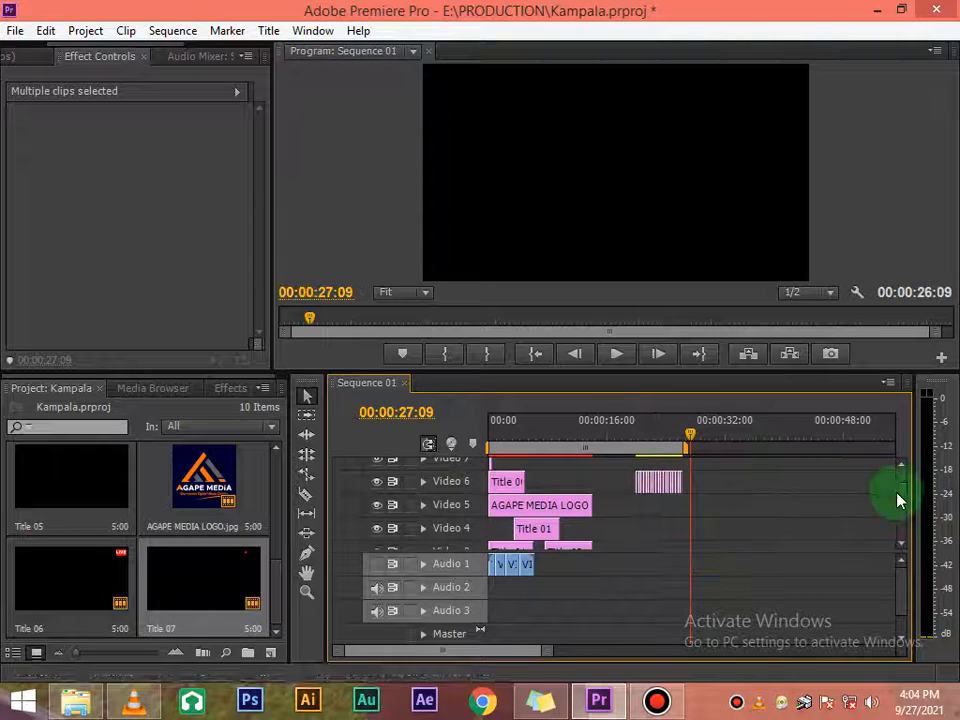
{"action": "left_click_drag", "start_coordinate": [898, 499], "coordinate": [900, 484]}
{"action": "left_click_drag", "start_coordinate": [671, 524], "coordinate": [561, 490]}
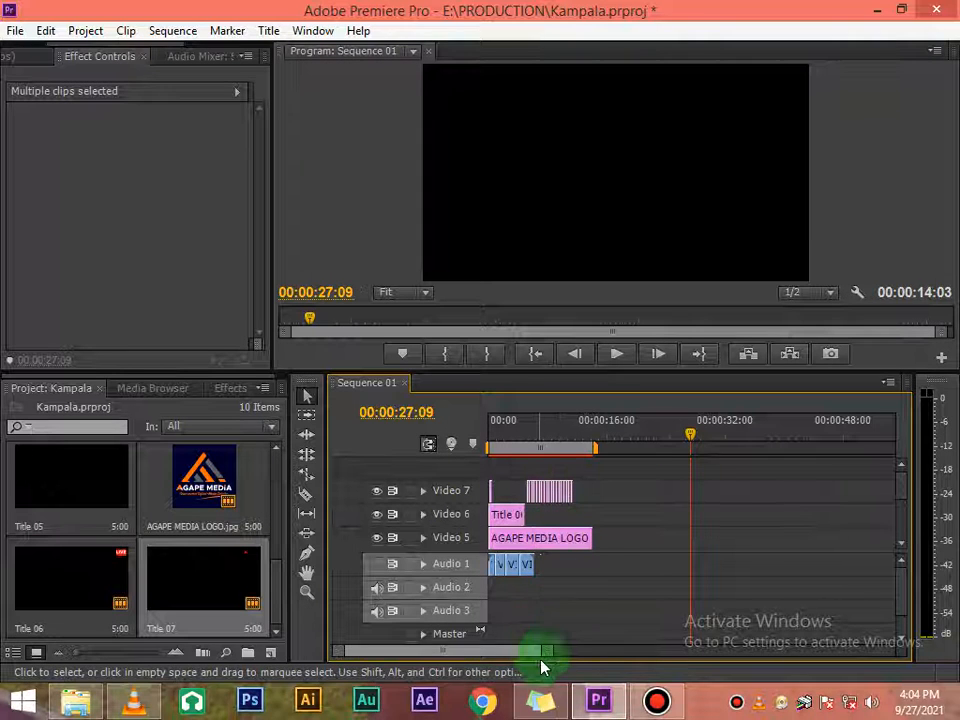
Step: Move the first of the pasted Title 07 copies on Video 7 to just after the original clip, leaving a small gap
{"action": "mouse_move", "coordinate": [536, 651]}
{"action": "left_mouse_down"}
{"action": "mouse_move", "coordinate": [551, 649]}
{"action": "mouse_move", "coordinate": [429, 665]}
{"action": "left_mouse_up"}
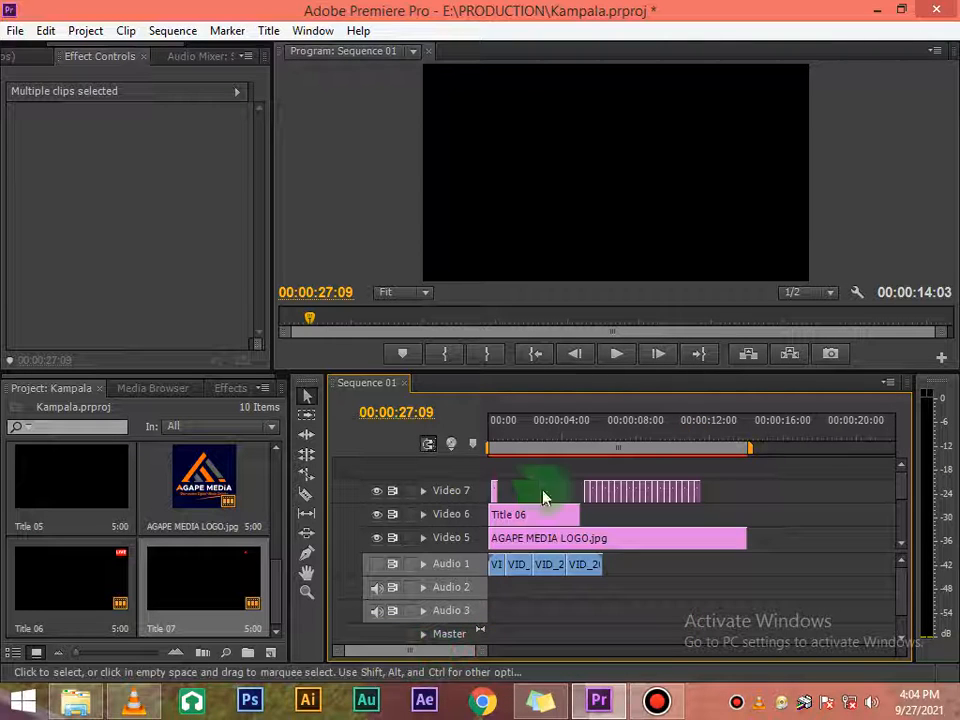
{"action": "left_click", "coordinate": [536, 437]}
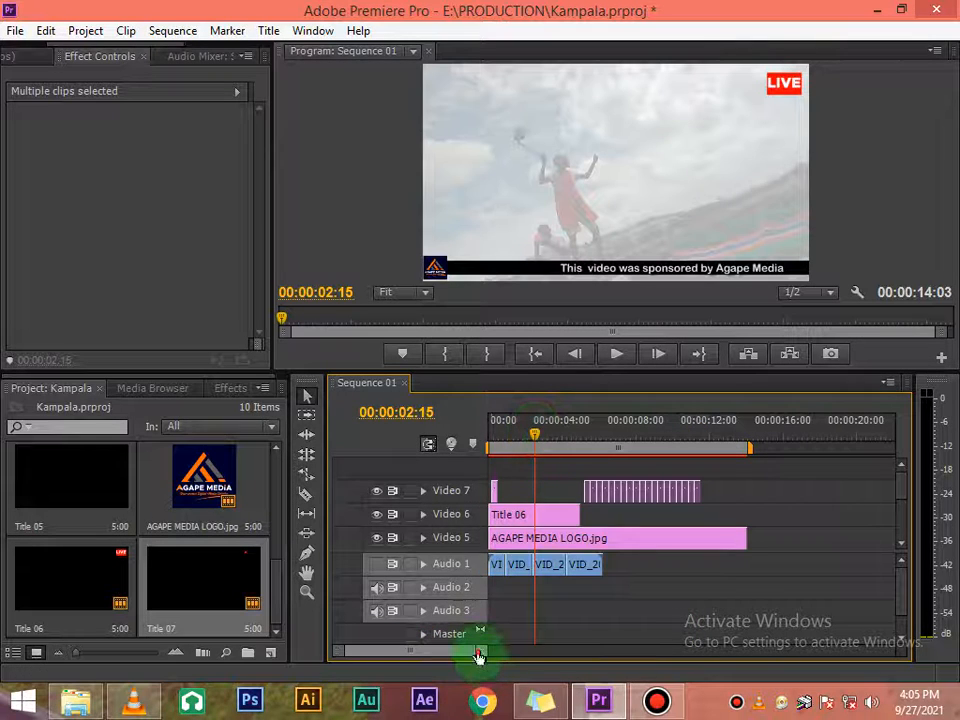
{"action": "left_click_drag", "start_coordinate": [478, 655], "coordinate": [448, 649]}
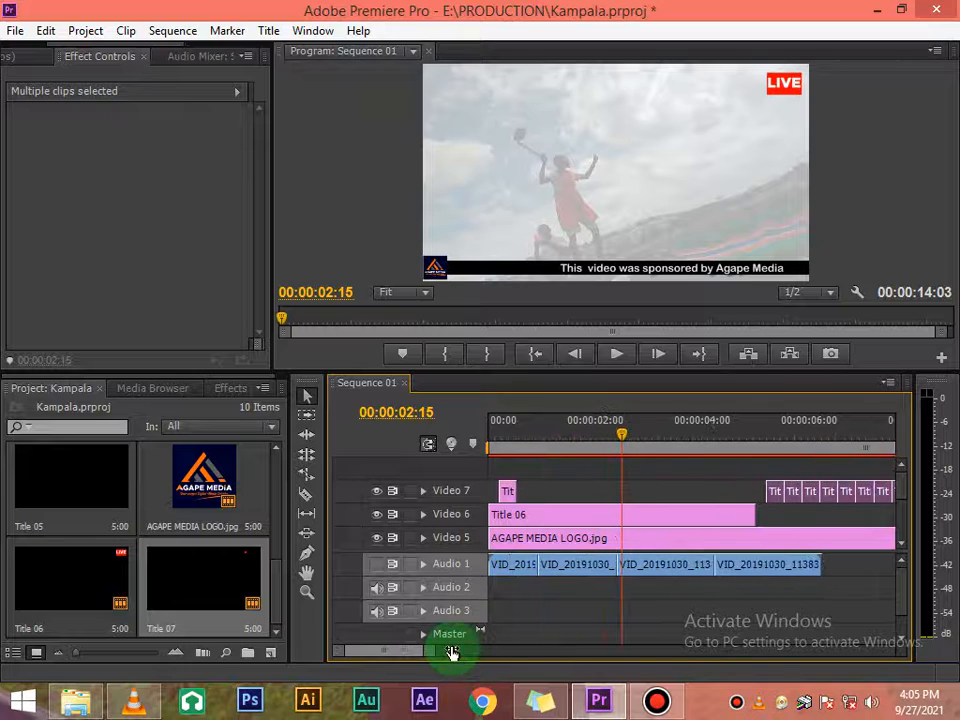
{"action": "double_click", "coordinate": [778, 497]}
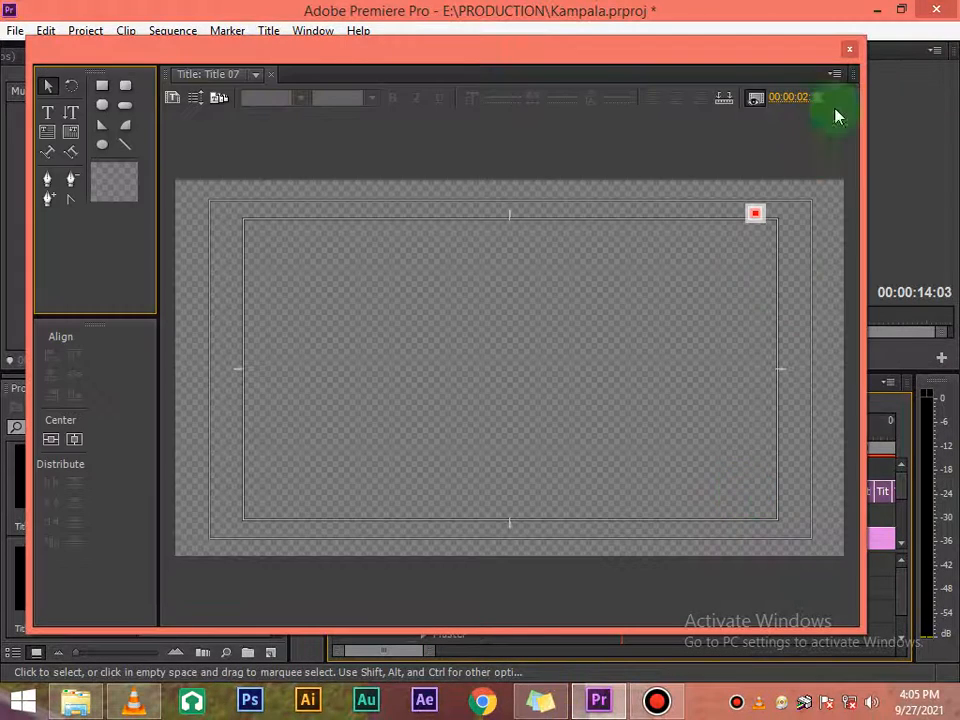
{"action": "left_click", "coordinate": [849, 50]}
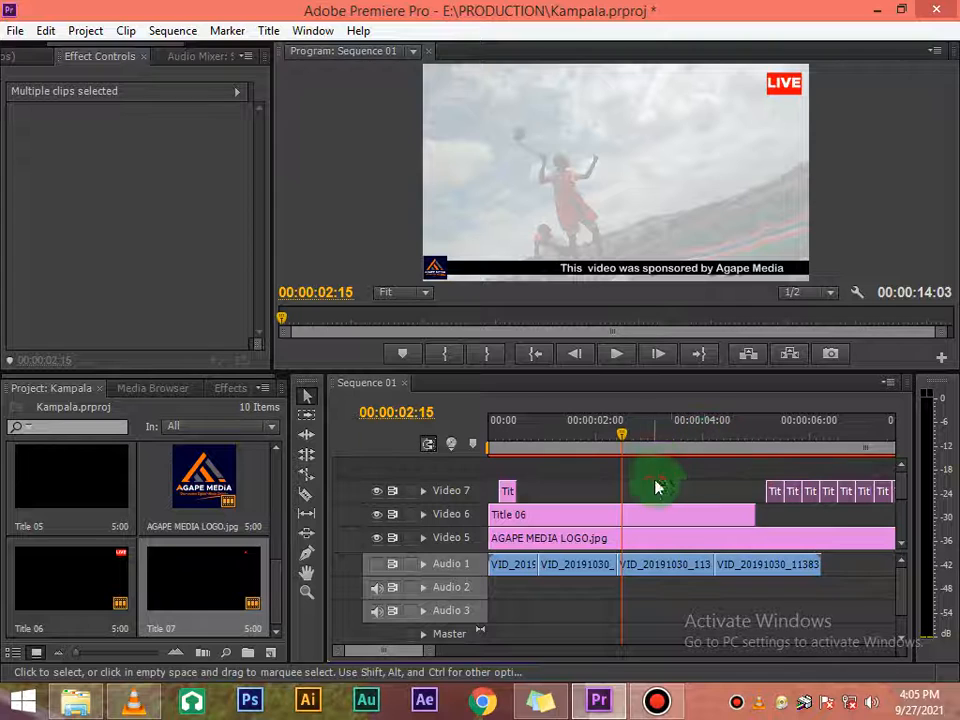
{"action": "left_click", "coordinate": [750, 488]}
{"action": "left_click_drag", "start_coordinate": [750, 472], "coordinate": [787, 489]}
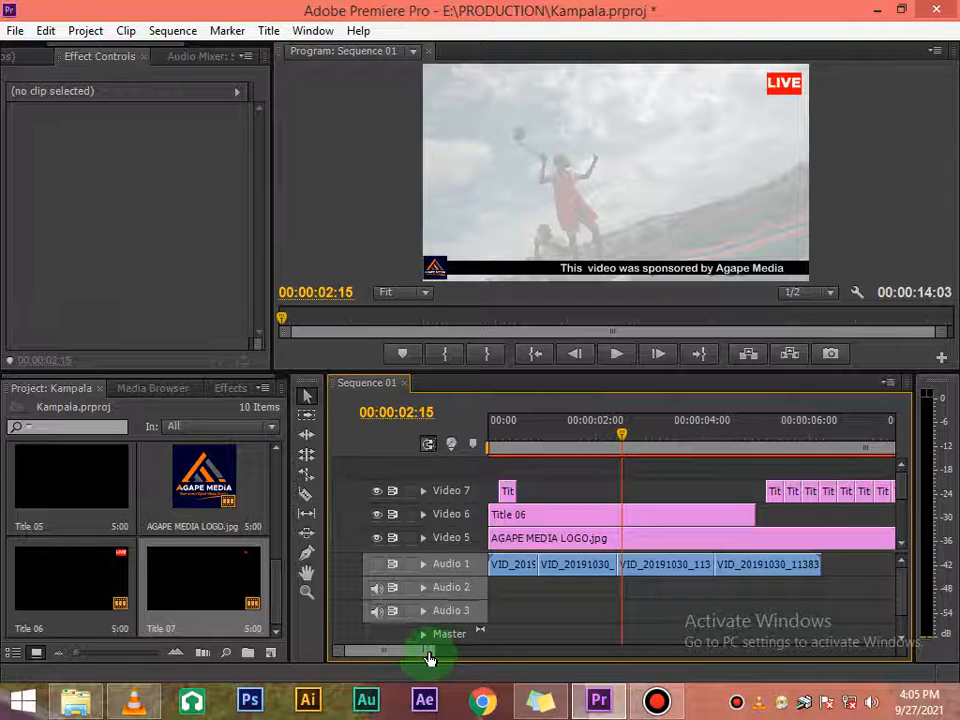
{"action": "left_click_drag", "start_coordinate": [429, 652], "coordinate": [425, 652]}
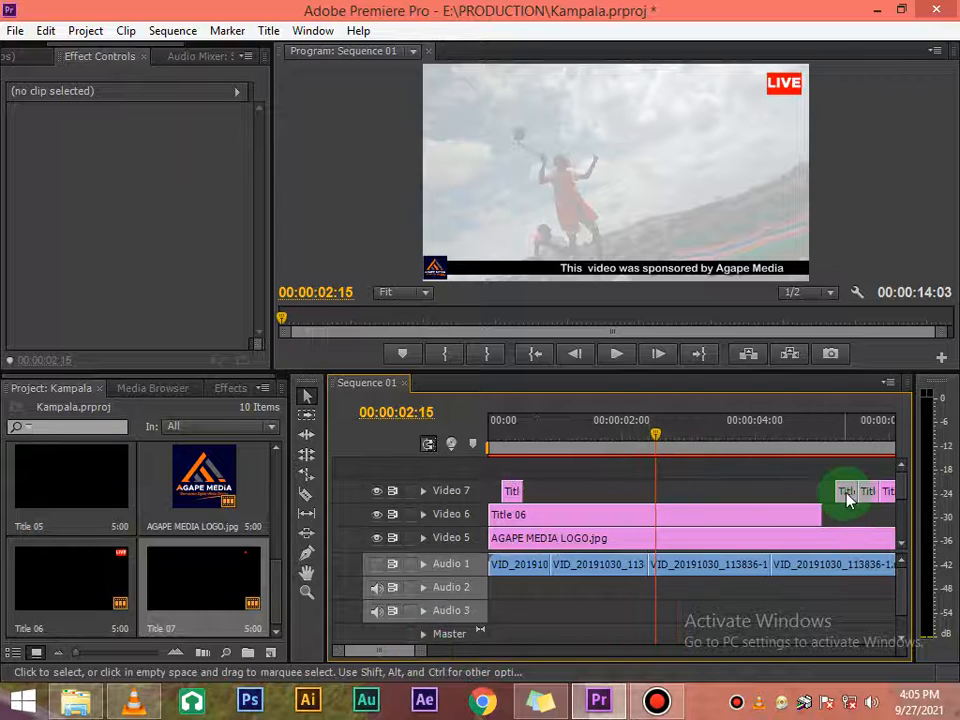
{"action": "left_click_drag", "start_coordinate": [846, 498], "coordinate": [556, 505]}
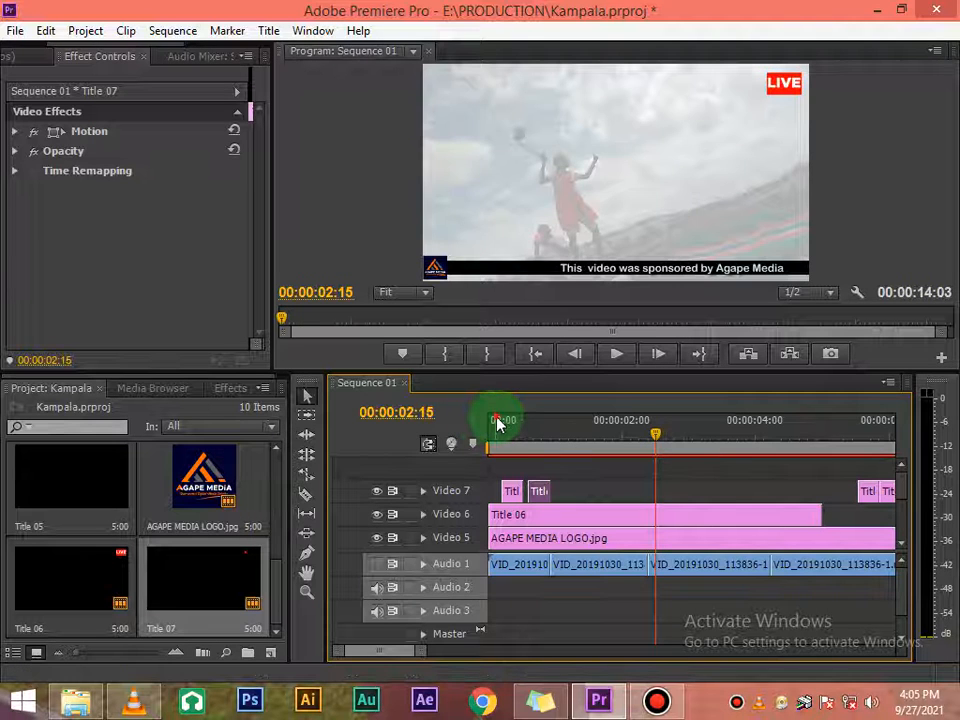
Step: Play the opening to judge the blink timing and shift the second Title 07 clip on Video 7 to start at about one second
{"action": "left_click_drag", "start_coordinate": [499, 437], "coordinate": [476, 440]}
{"action": "key", "text": "space"}
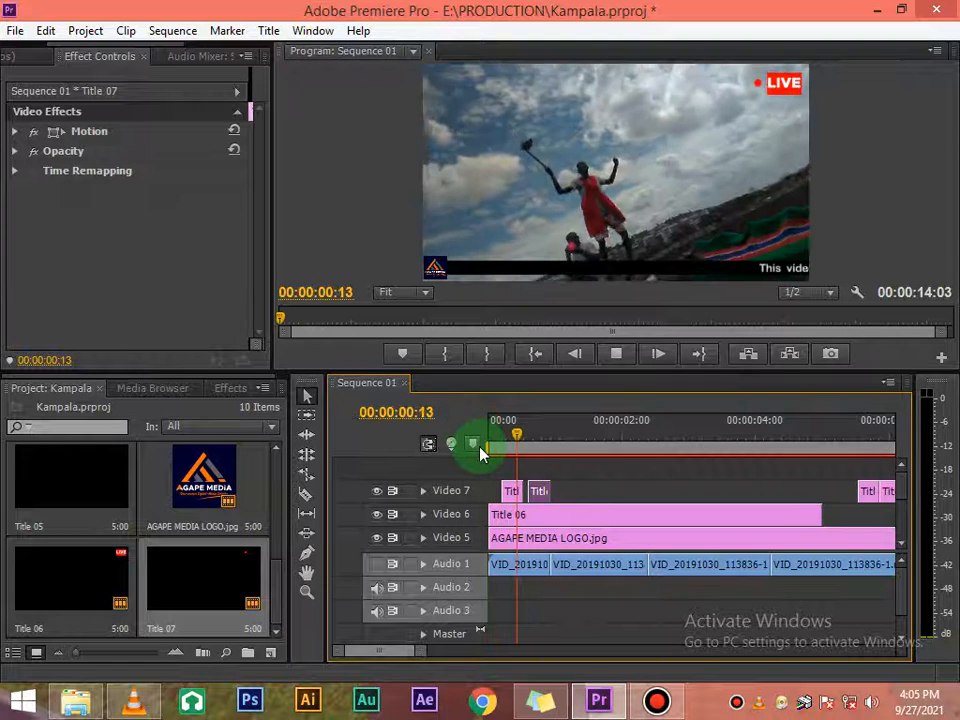
{"action": "left_click", "coordinate": [539, 431]}
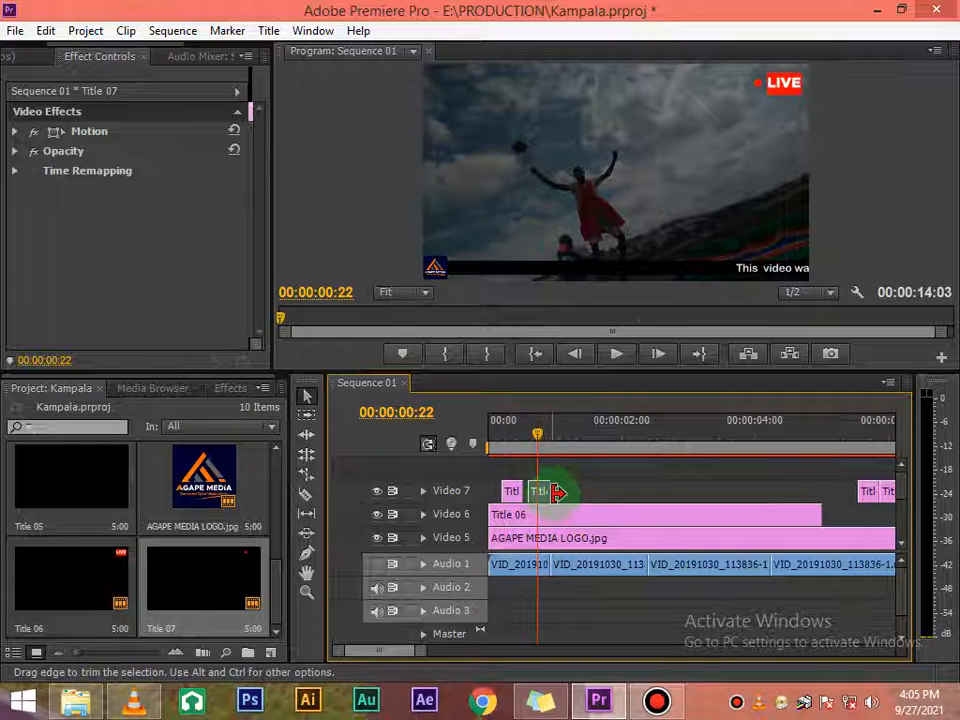
{"action": "left_click_drag", "start_coordinate": [543, 494], "coordinate": [553, 491]}
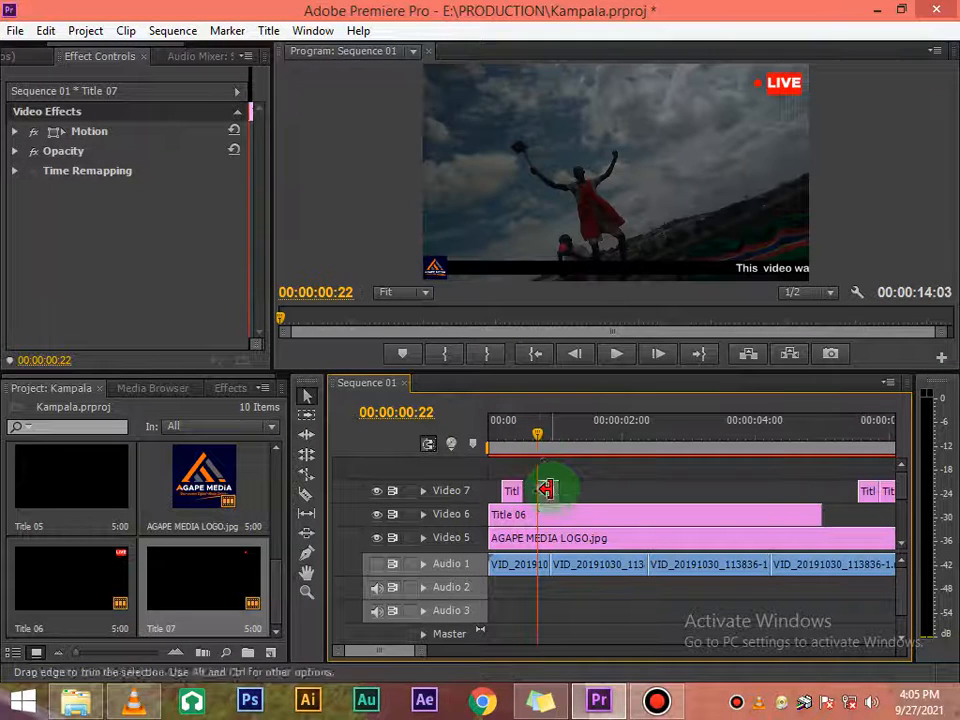
{"action": "left_click", "coordinate": [489, 437]}
{"action": "key", "text": "space"}
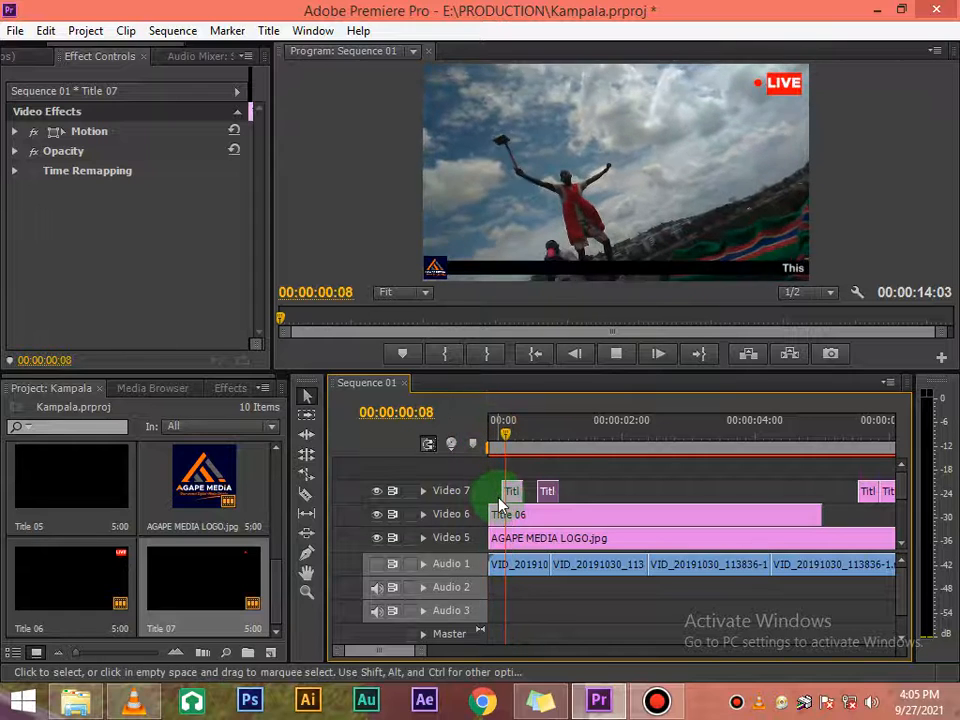
{"action": "key", "text": "space"}
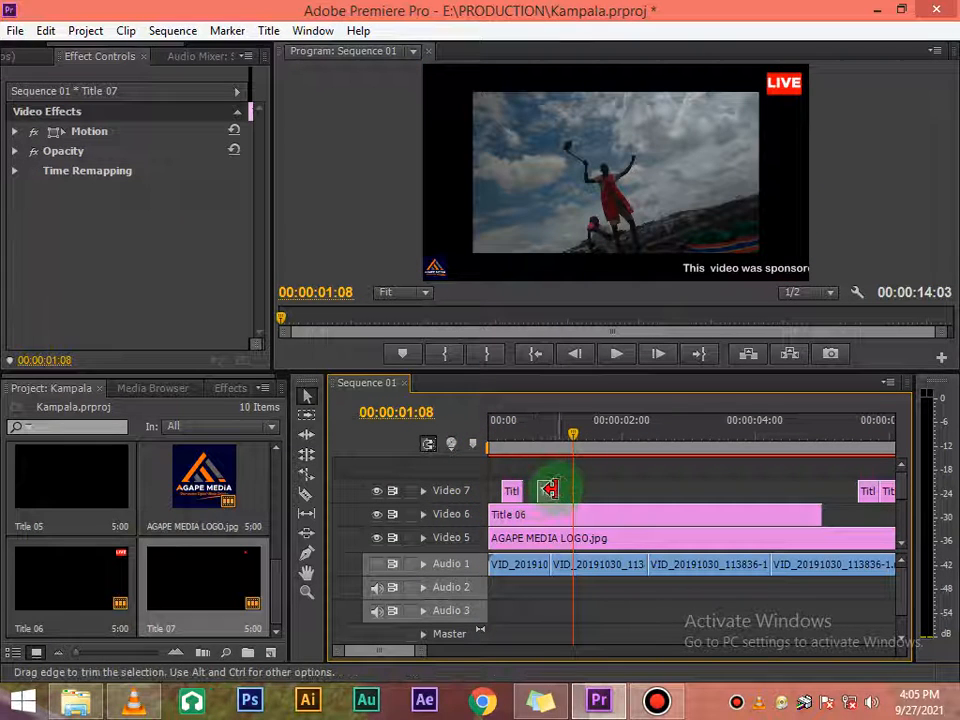
{"action": "left_click_drag", "start_coordinate": [550, 493], "coordinate": [569, 493]}
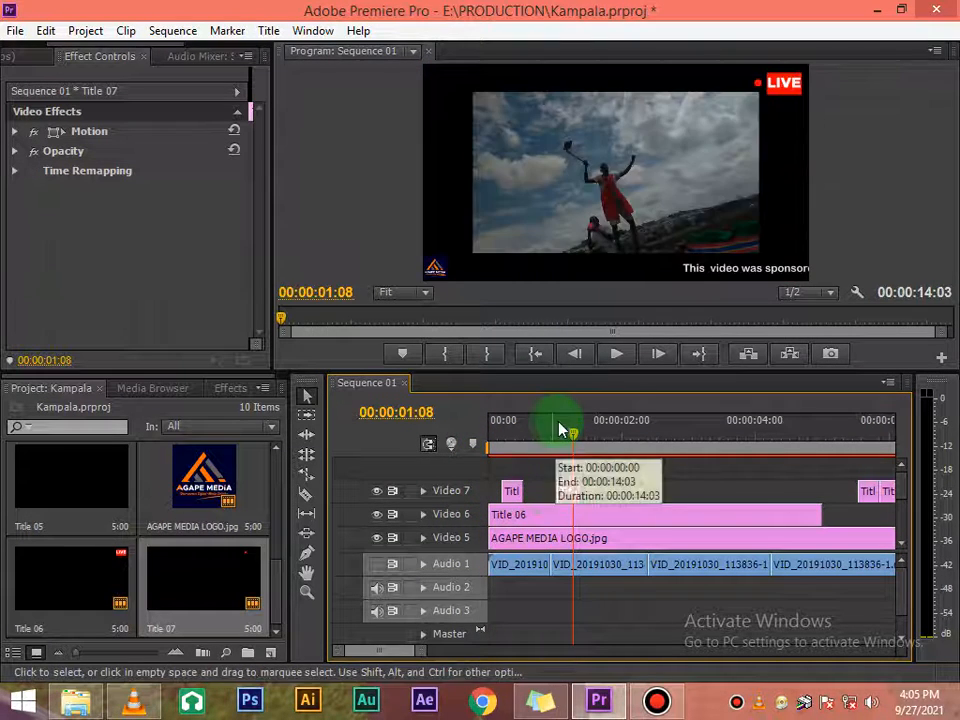
Step: Play the sequence from the start to check the spacing between the first two red dot blinks
{"action": "left_click_drag", "start_coordinate": [572, 435], "coordinate": [463, 418]}
{"action": "key", "text": "space"}
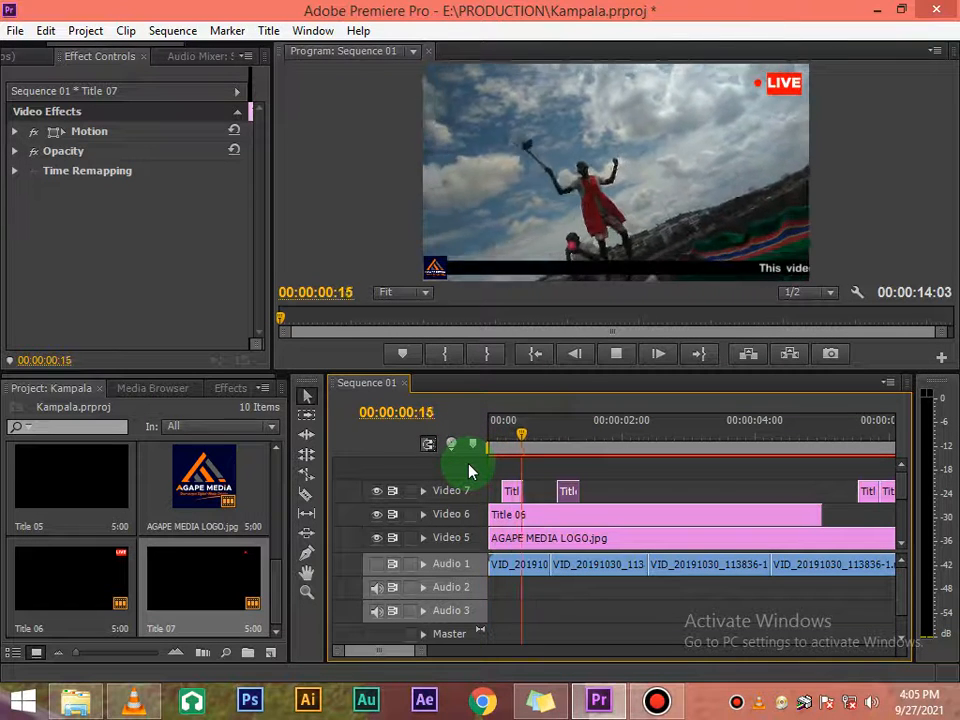
{"action": "key", "text": "space"}
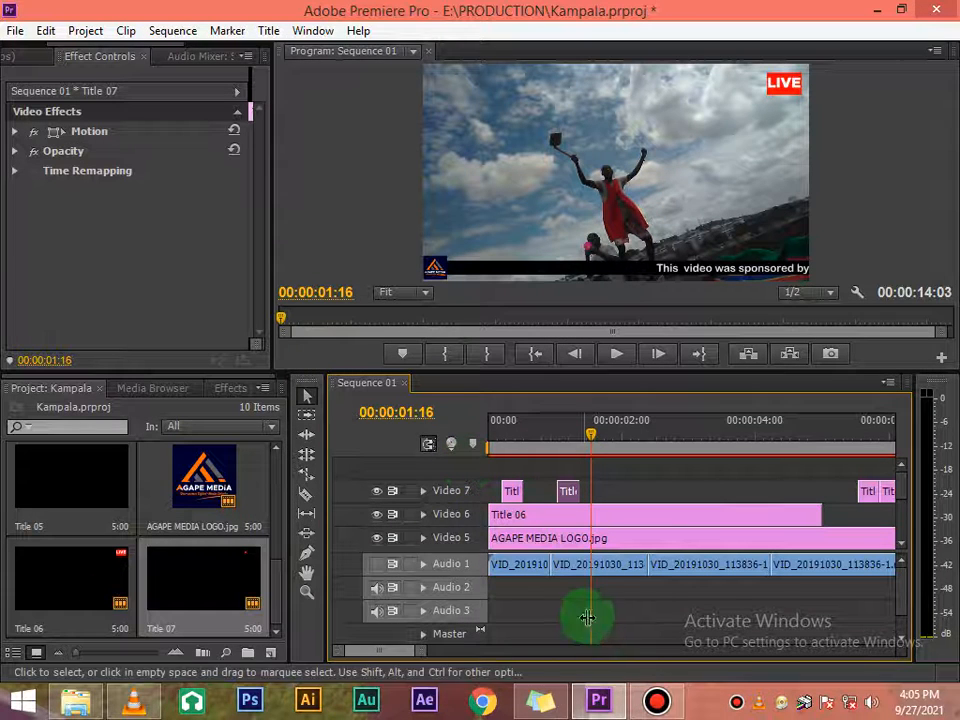
{"action": "left_click", "coordinate": [648, 705]}
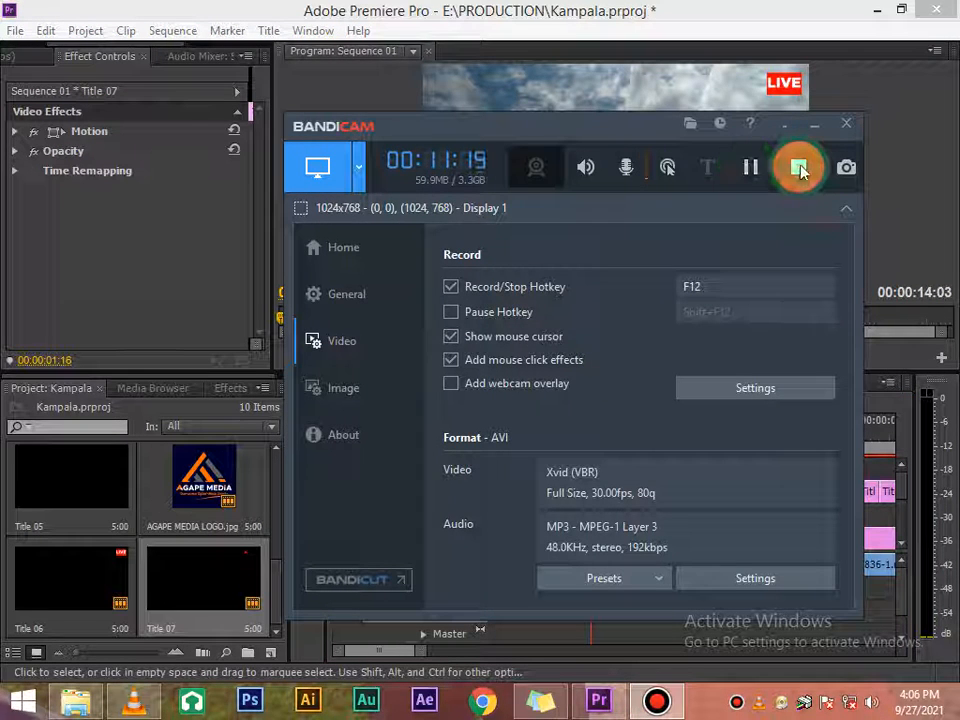
{"action": "left_click", "coordinate": [853, 88]}
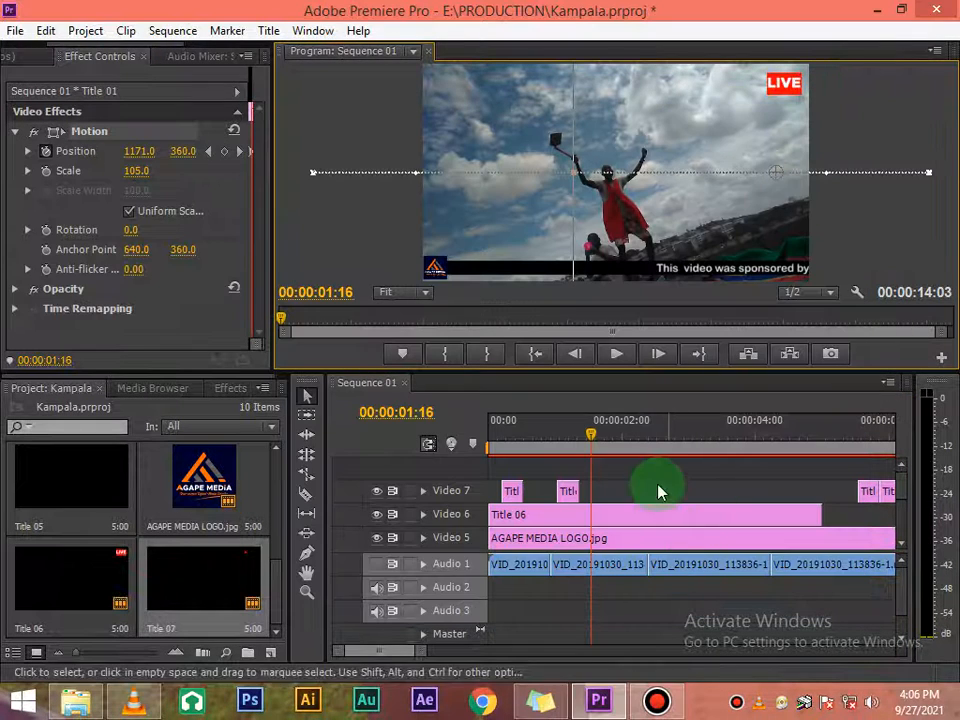
Step: Clear the clip selection and replay the opening to 00:00:01:16, watching the dot blink beside the LIVE badge
{"action": "key", "text": "space"}
{"action": "left_click_drag", "start_coordinate": [613, 443], "coordinate": [505, 450]}
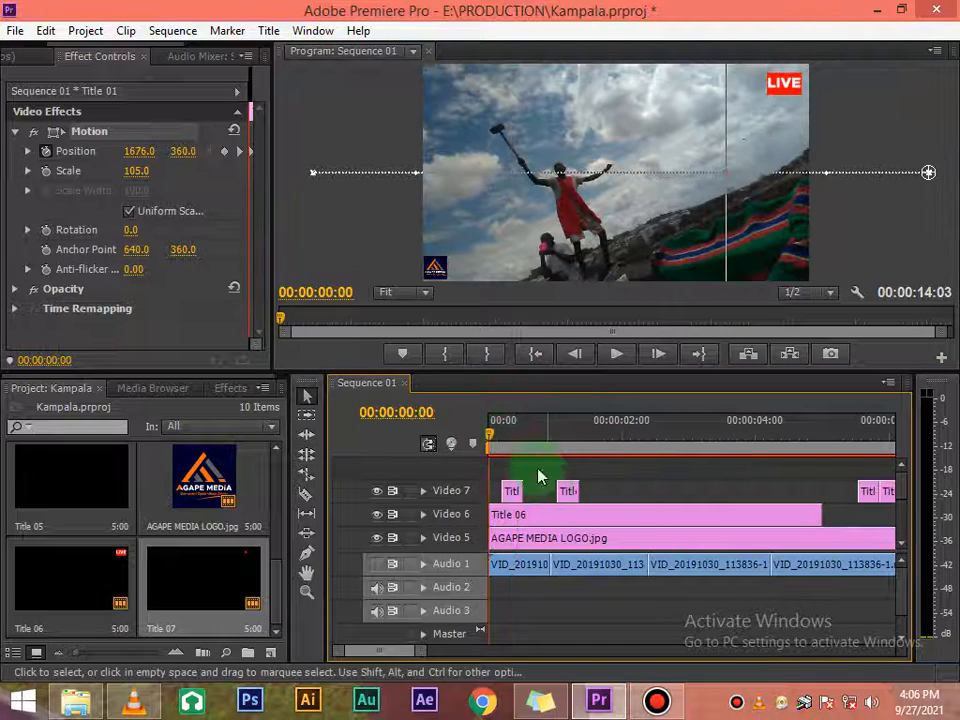
{"action": "left_click", "coordinate": [540, 480]}
{"action": "left_click", "coordinate": [510, 492]}
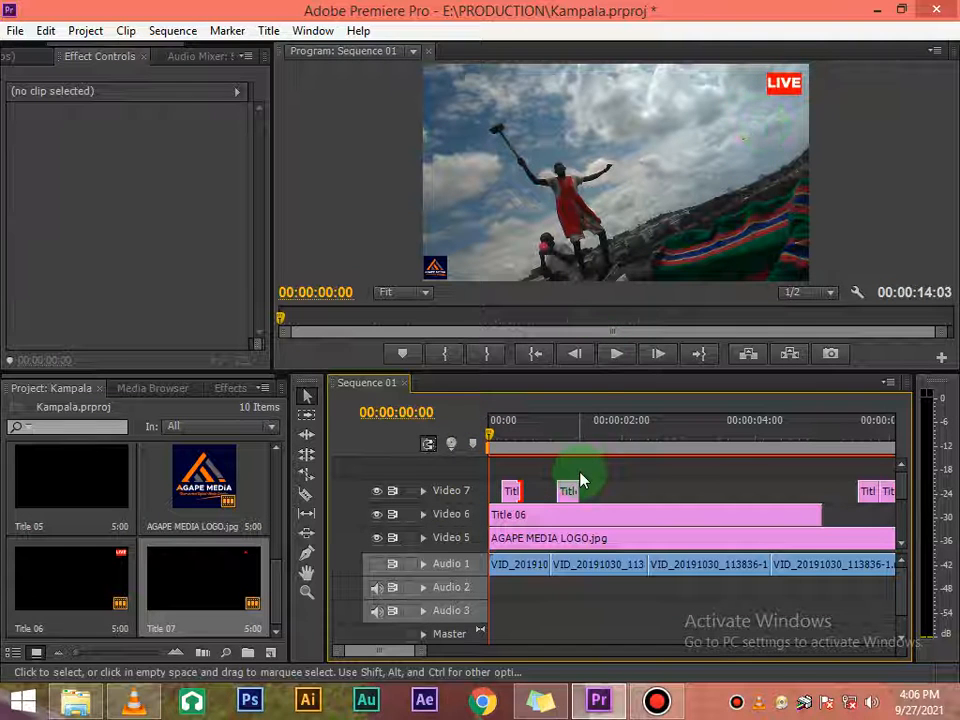
{"action": "key", "text": "space"}
{"action": "key", "text": "space"}
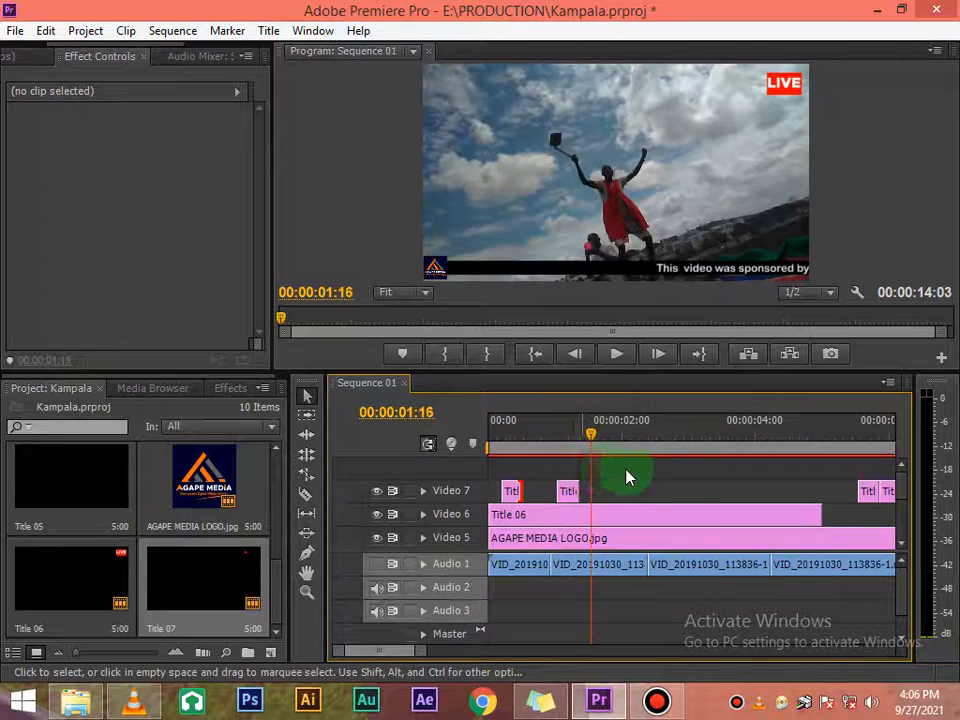
Step: Move the next Title 07 copy on Video 7 so it starts at 00:00:01:28
{"action": "left_click_drag", "start_coordinate": [595, 440], "coordinate": [622, 448]}
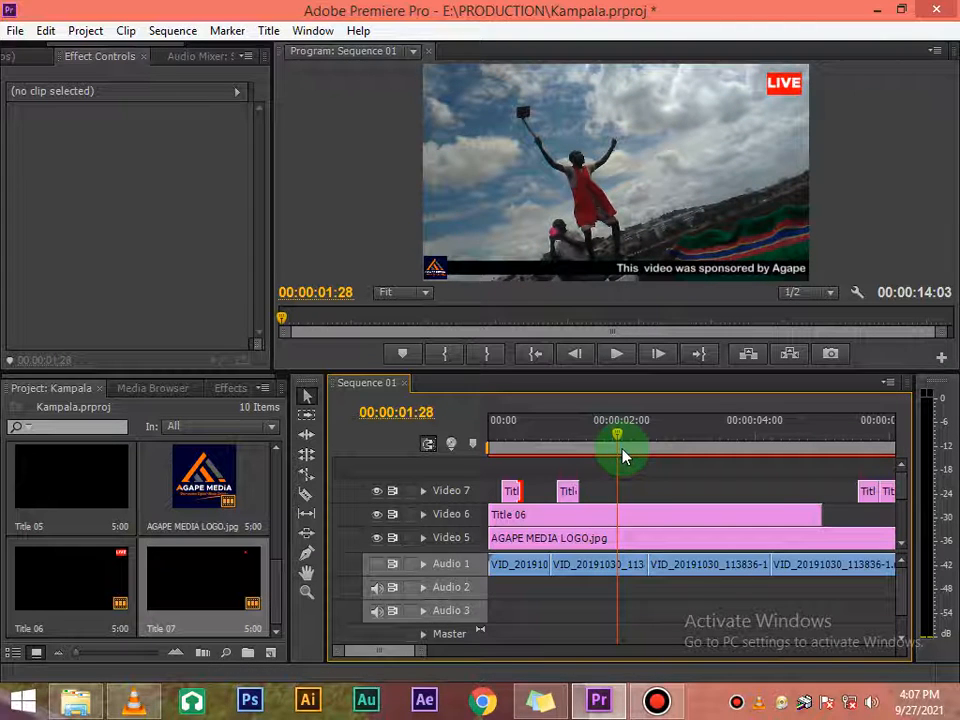
{"action": "left_click", "coordinate": [870, 491]}
{"action": "left_click_drag", "start_coordinate": [870, 500], "coordinate": [680, 457]}
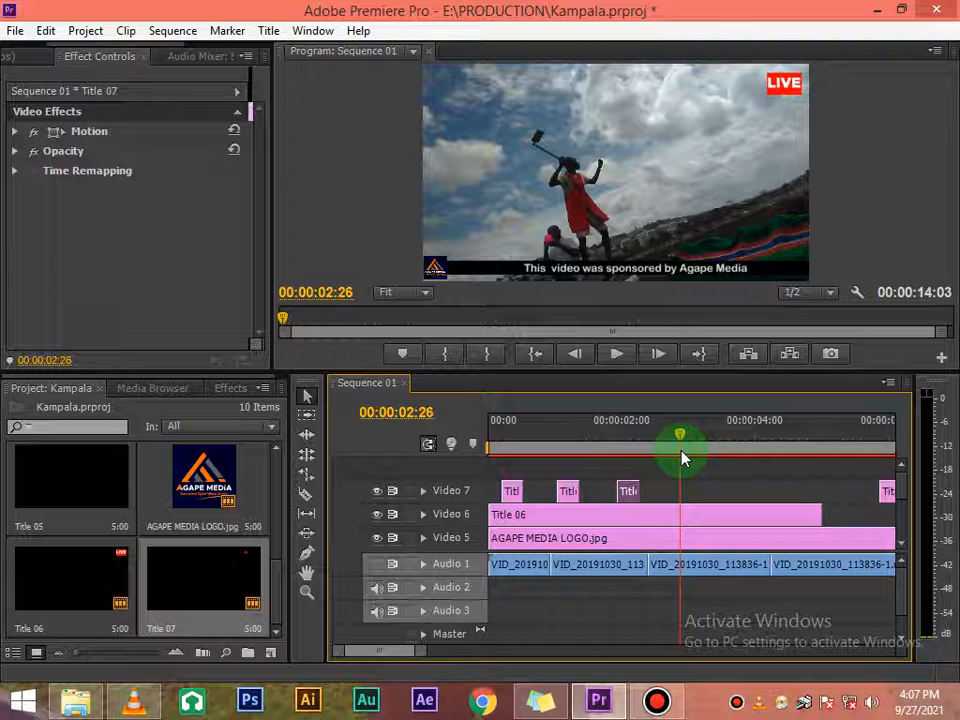
Step: Move the next two Title 07 copies on Video 7 left to start at 00:00:02:25 and just before 00:00:03:25
{"action": "left_click", "coordinate": [889, 490]}
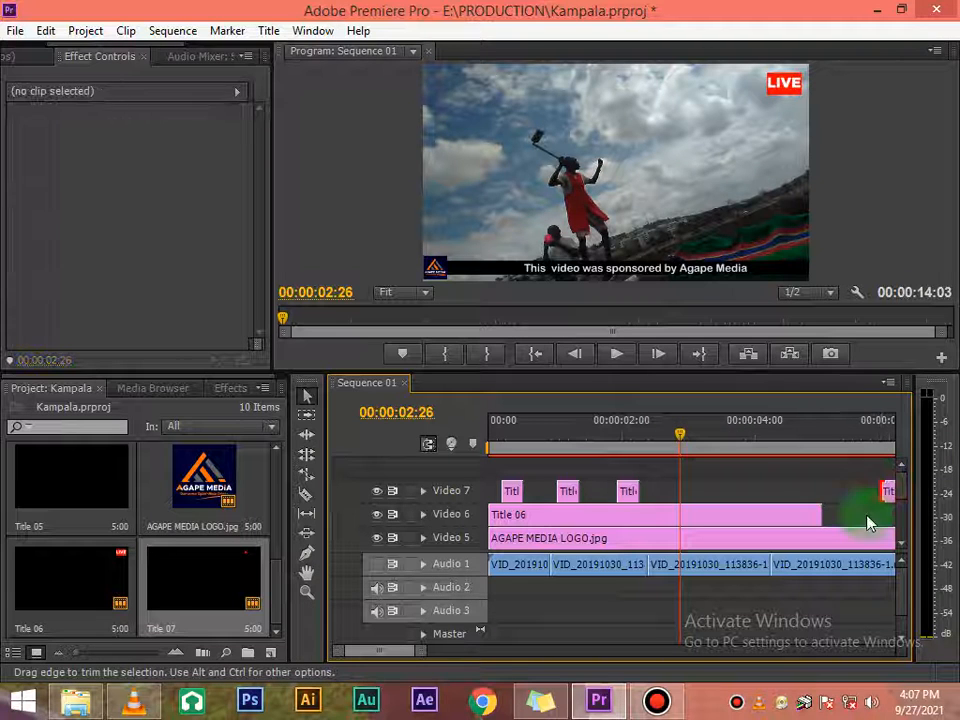
{"action": "left_click_drag", "start_coordinate": [396, 653], "coordinate": [446, 658]}
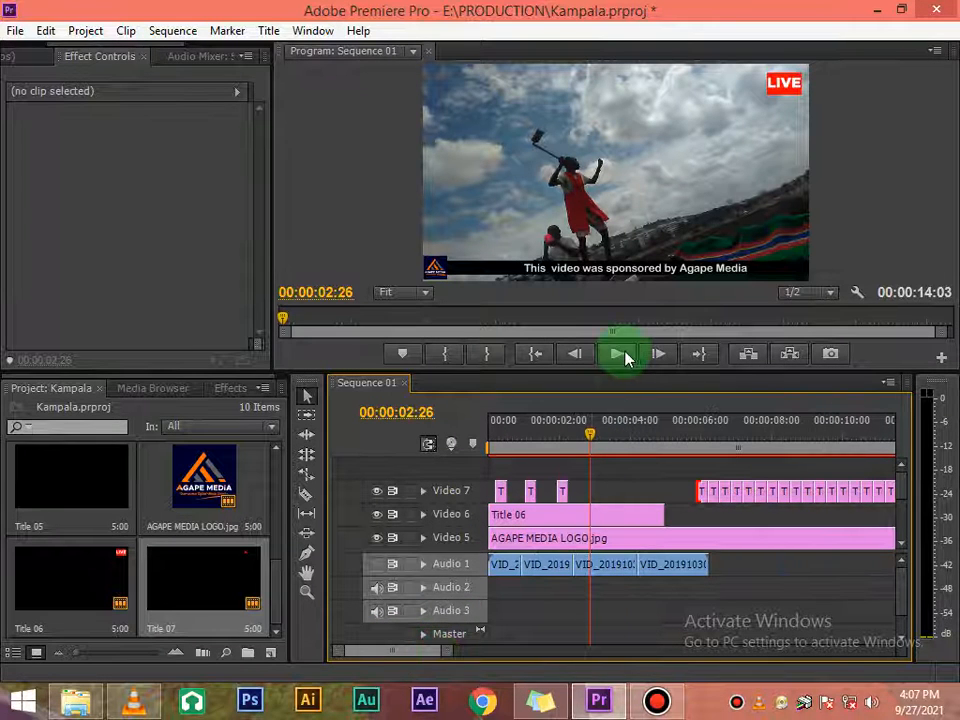
{"action": "left_click", "coordinate": [620, 422]}
{"action": "left_click_drag", "start_coordinate": [336, 649], "coordinate": [341, 655]}
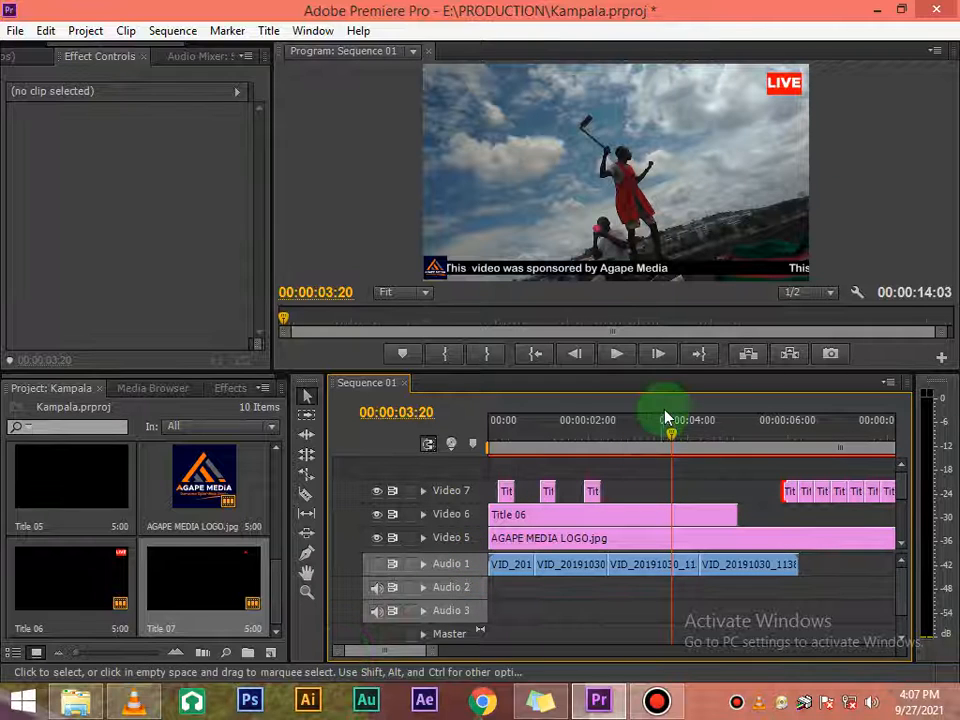
{"action": "left_click_drag", "start_coordinate": [671, 435], "coordinate": [631, 440]}
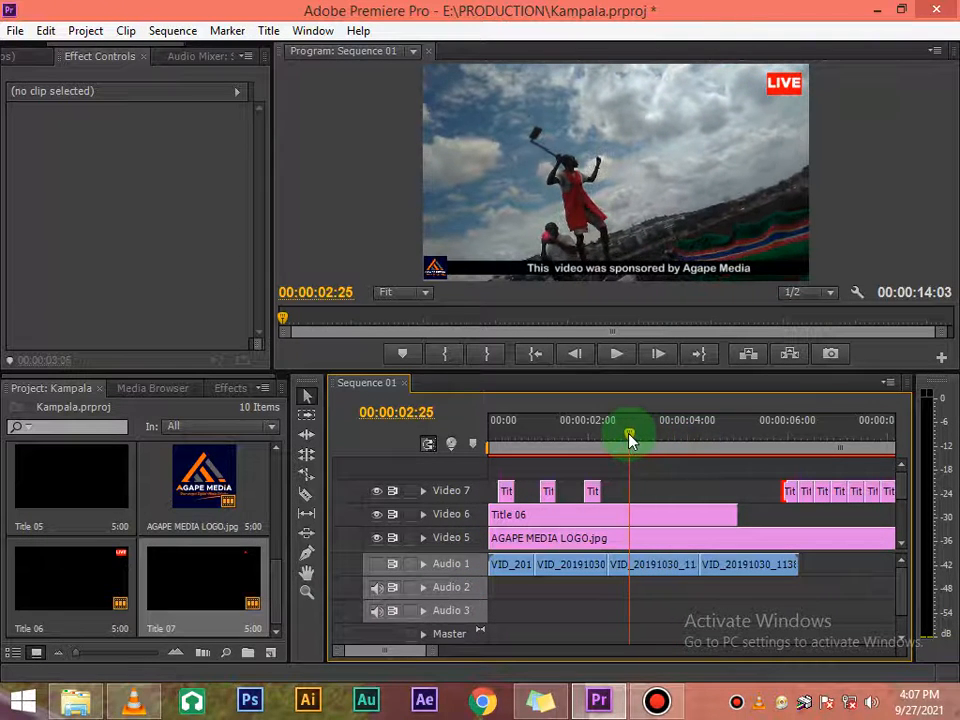
{"action": "left_click_drag", "start_coordinate": [803, 474], "coordinate": [672, 472]}
{"action": "left_click", "coordinate": [681, 446]}
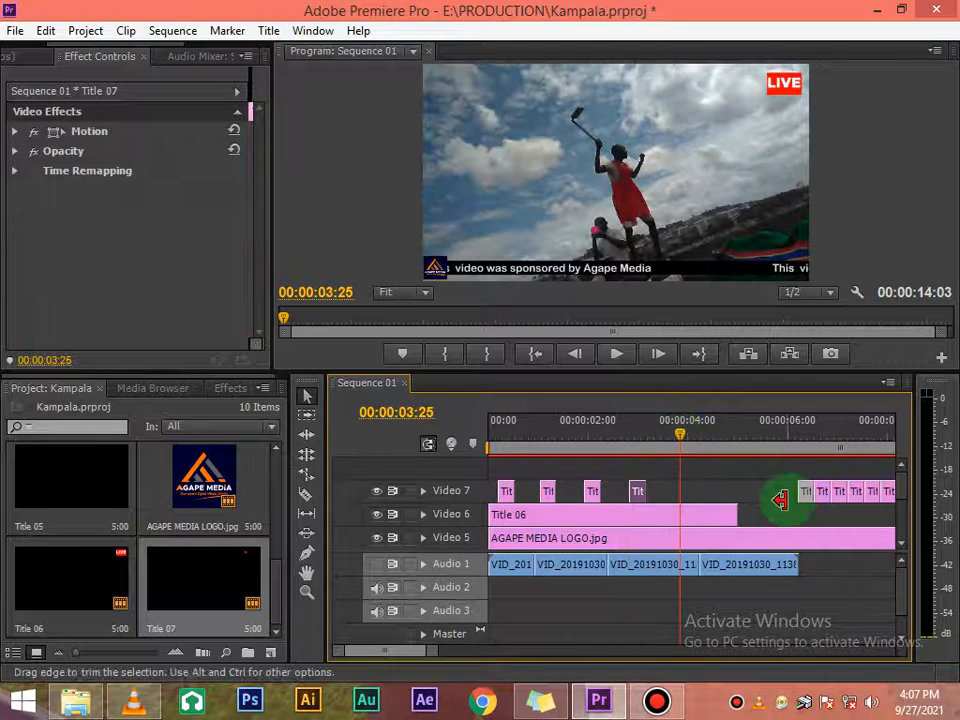
{"action": "left_click_drag", "start_coordinate": [810, 496], "coordinate": [683, 495]}
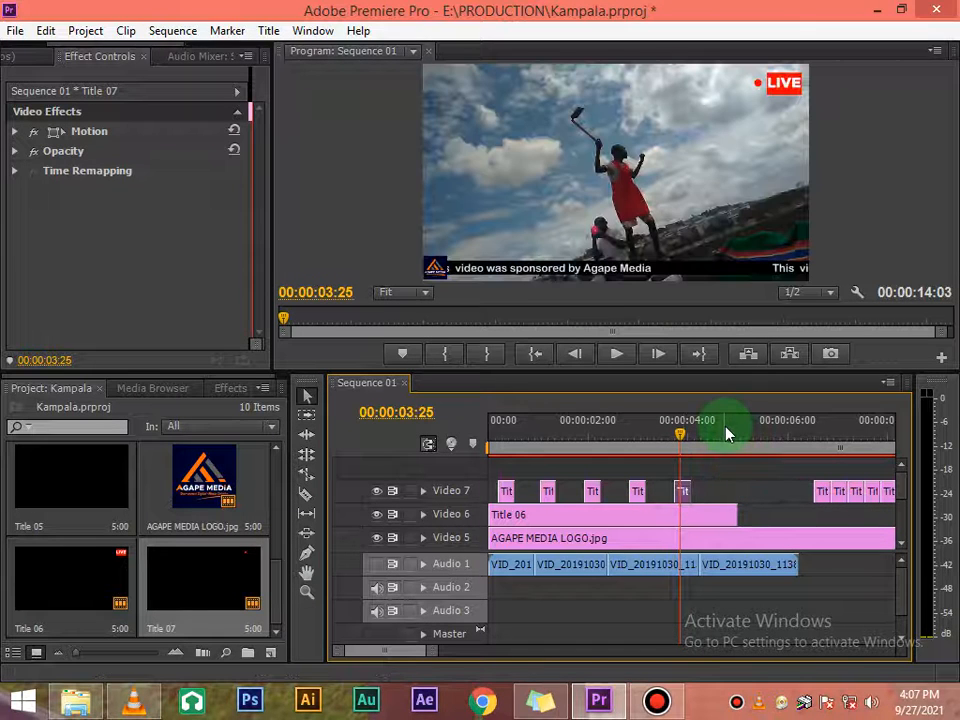
Step: Move the following Title 07 copy on Video 7 near the end of Title 06 so it starts at 00:00:04:20
{"action": "left_click", "coordinate": [725, 436]}
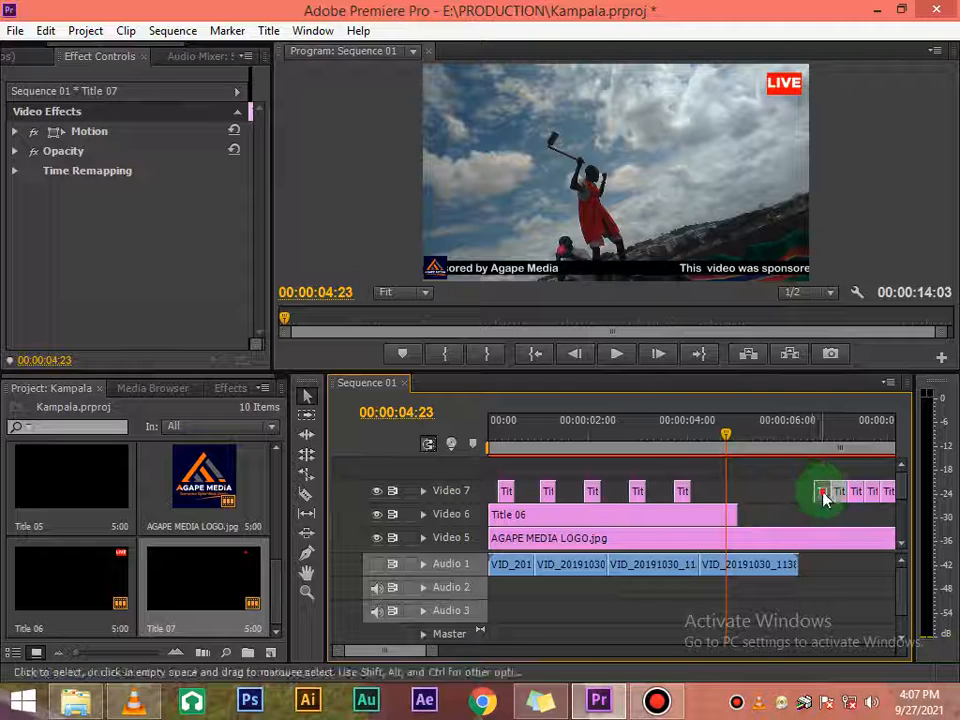
{"action": "left_click_drag", "start_coordinate": [823, 491], "coordinate": [733, 490]}
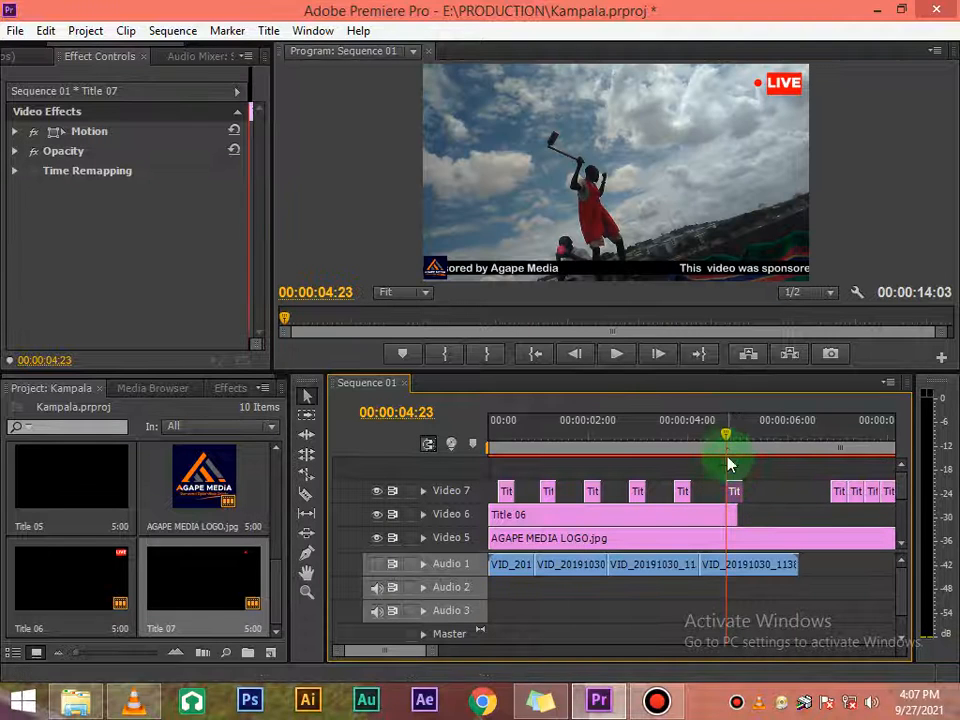
{"action": "left_click", "coordinate": [716, 437]}
{"action": "left_click", "coordinate": [722, 437]}
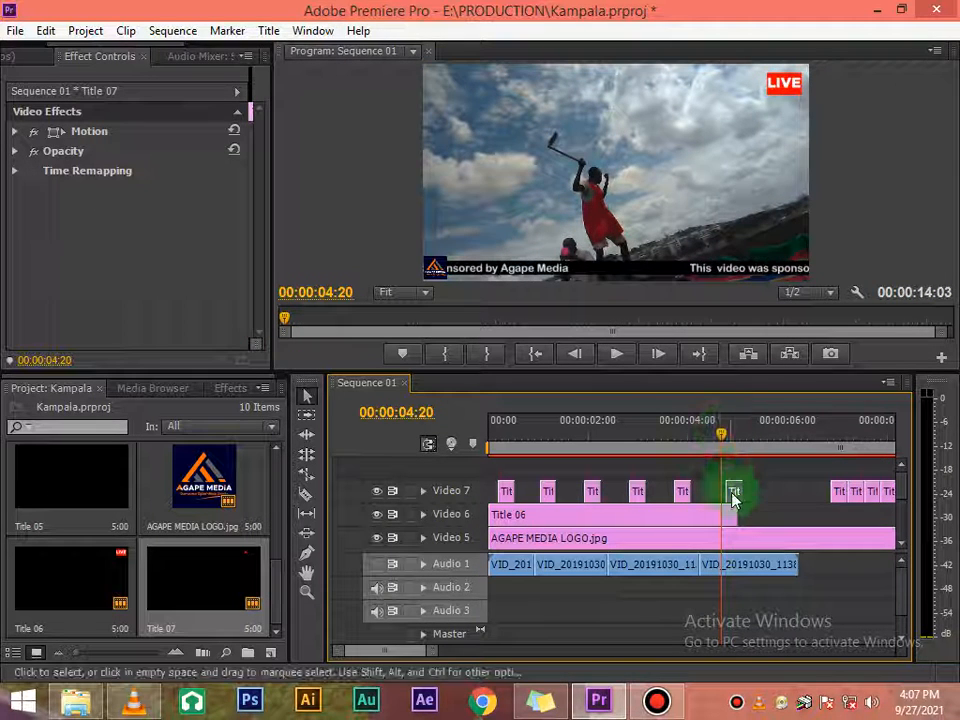
{"action": "left_click_drag", "start_coordinate": [731, 491], "coordinate": [731, 495]}
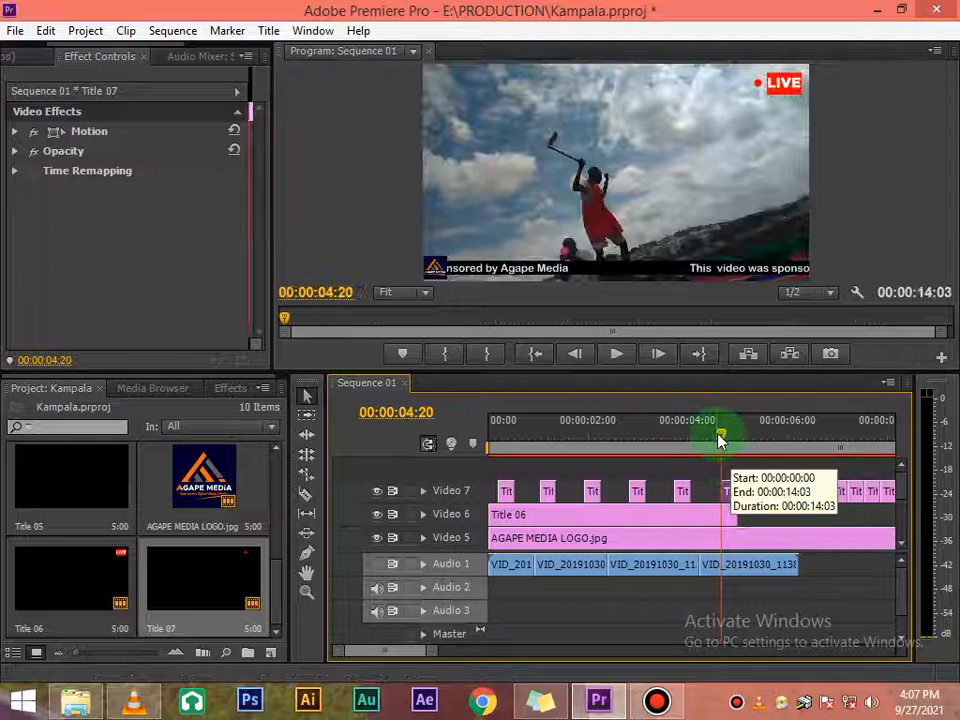
Step: Play the sequence twice from the start past the end of Title 06 to check the red dot's blink rhythm
{"action": "left_click_drag", "start_coordinate": [720, 435], "coordinate": [473, 450]}
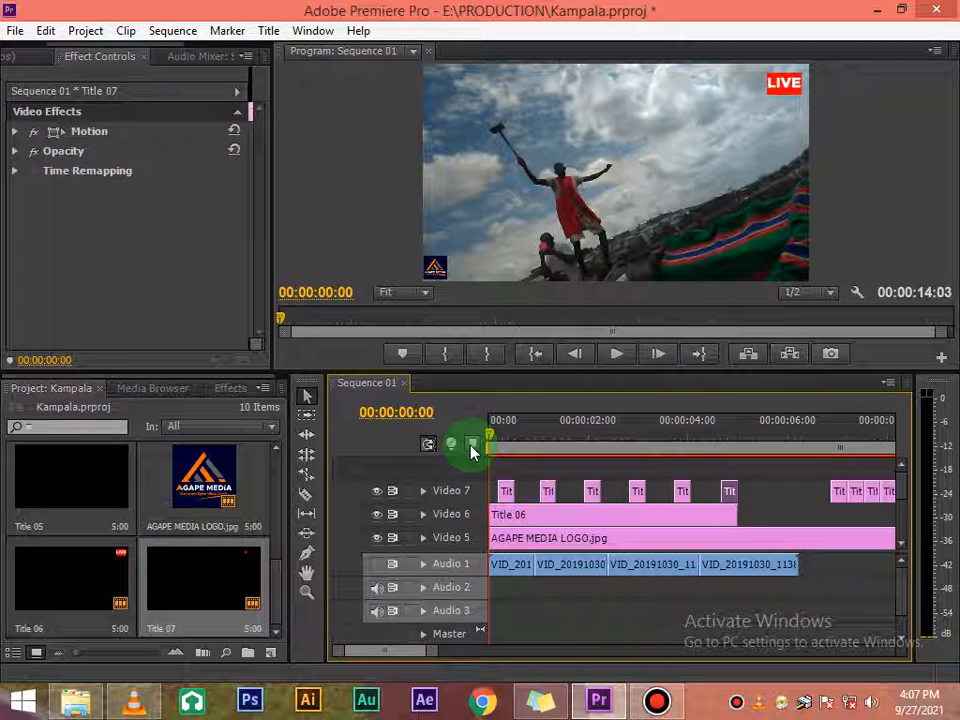
{"action": "key", "text": "space"}
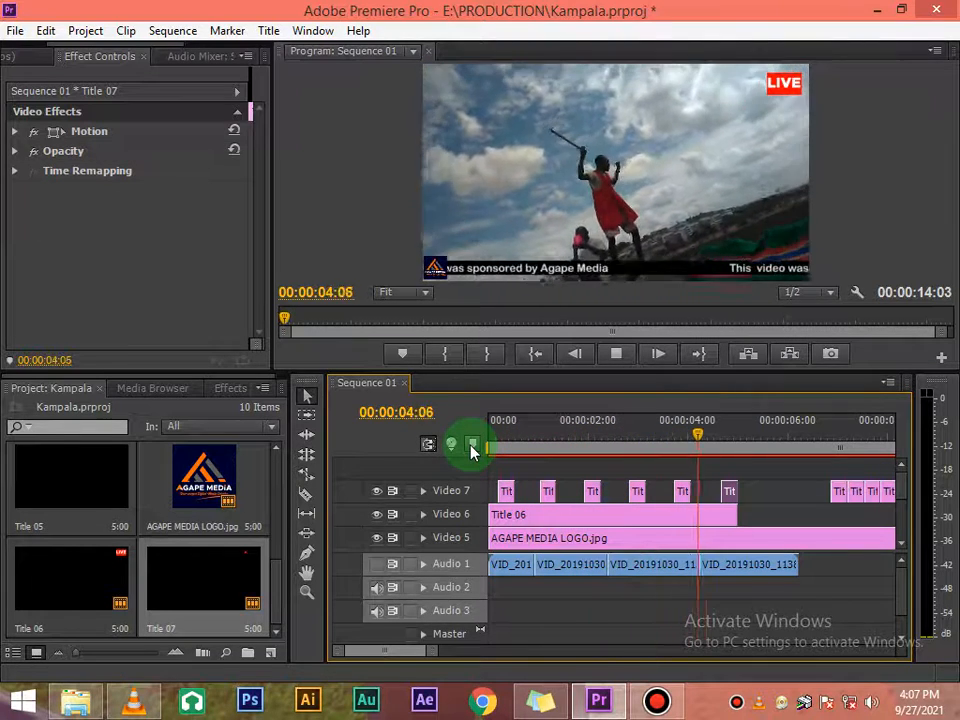
{"action": "key", "text": "space"}
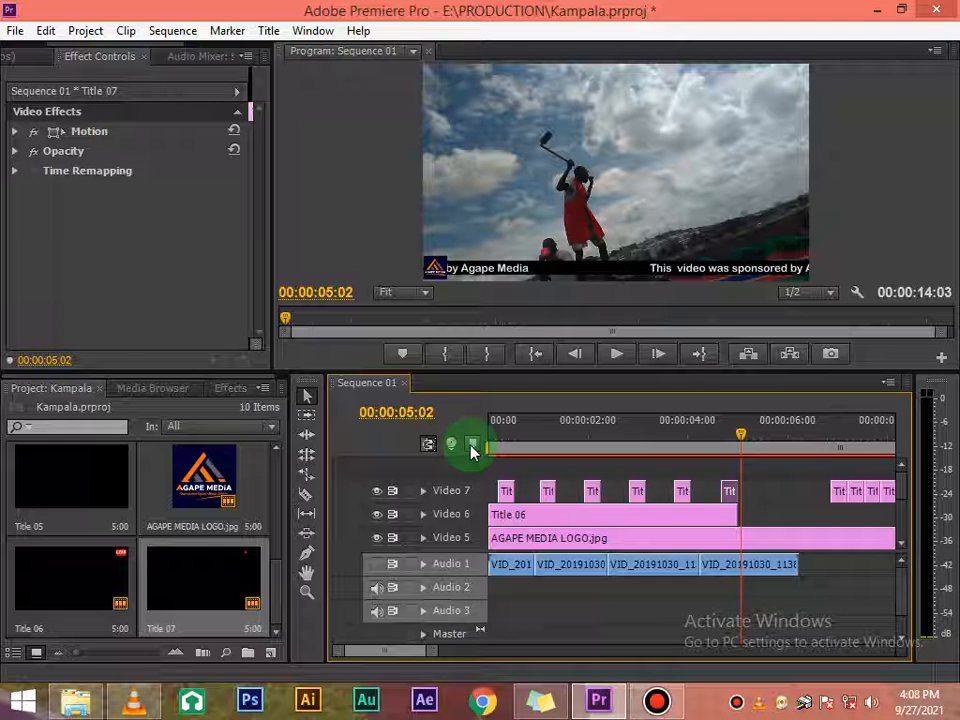
{"action": "left_click_drag", "start_coordinate": [745, 437], "coordinate": [435, 442]}
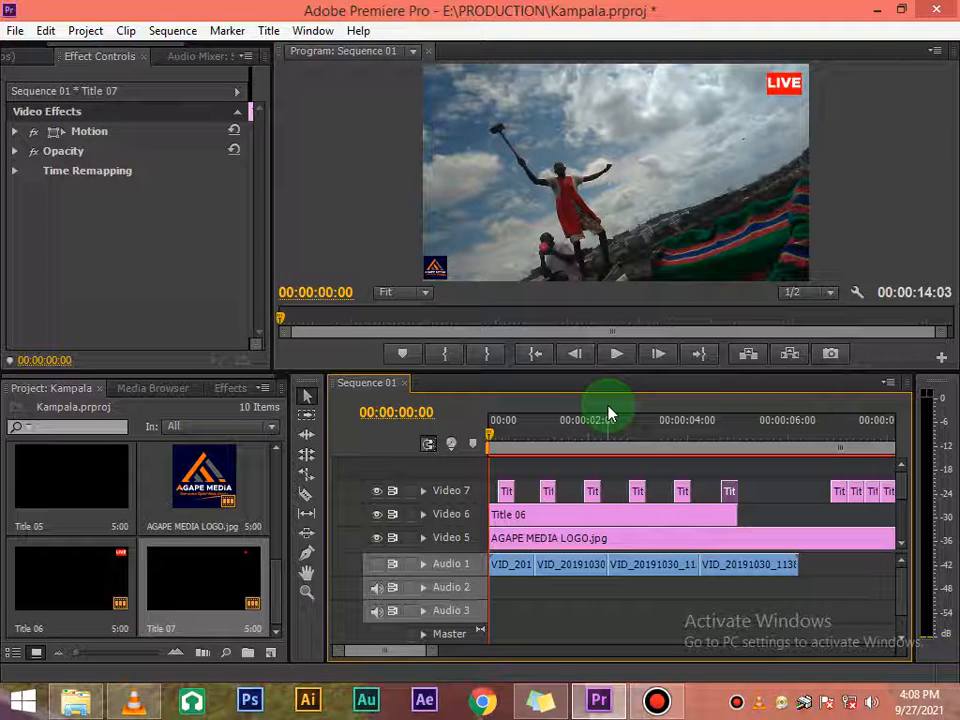
{"action": "key", "text": "space"}
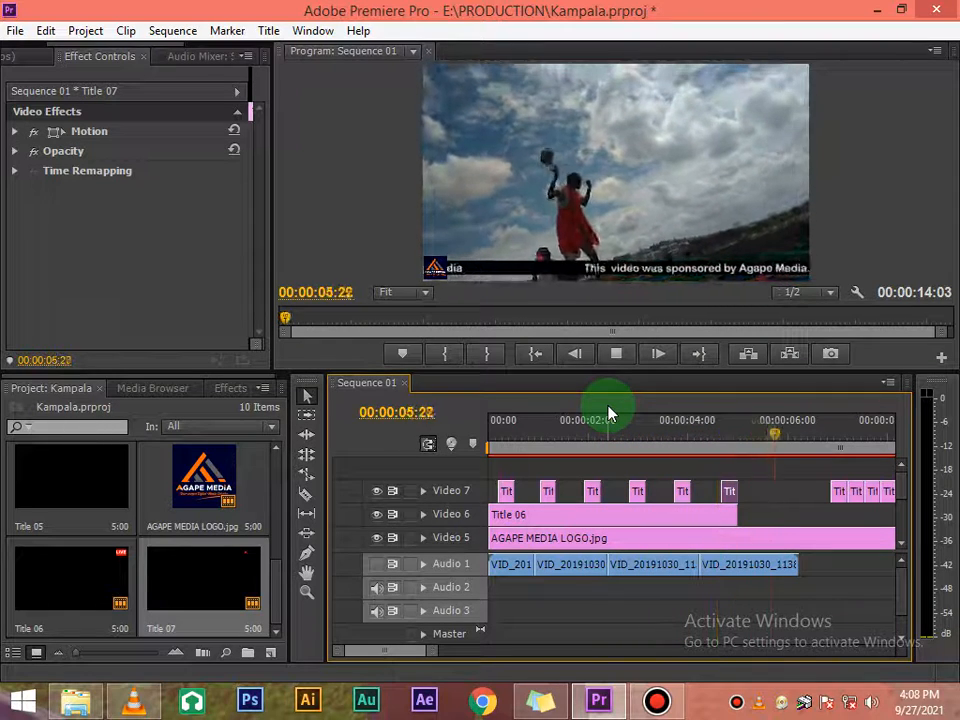
{"action": "key", "text": "space"}
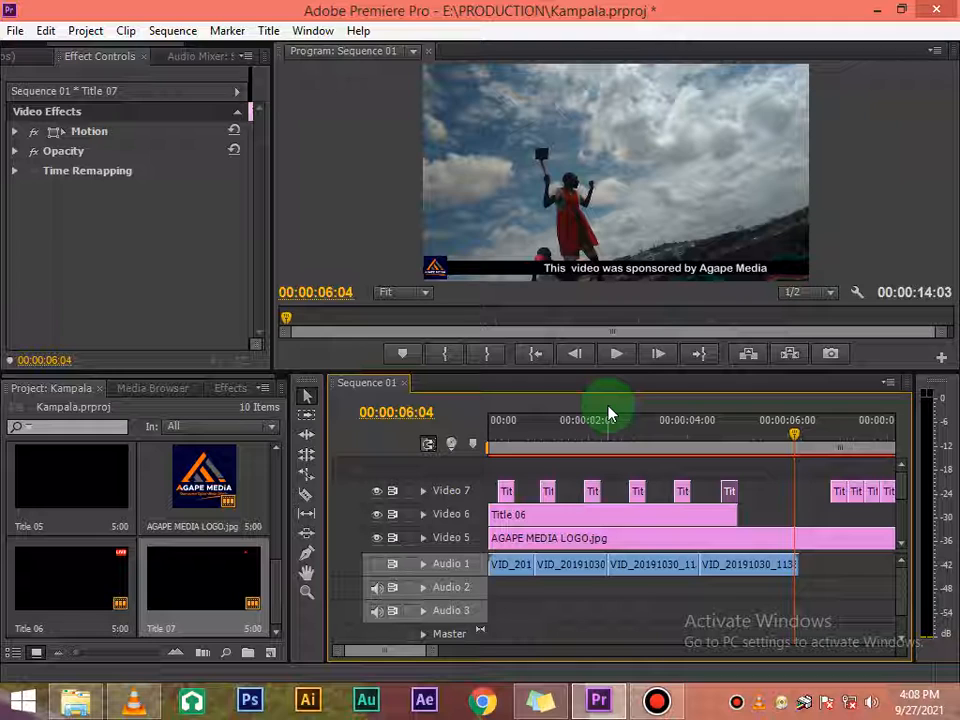